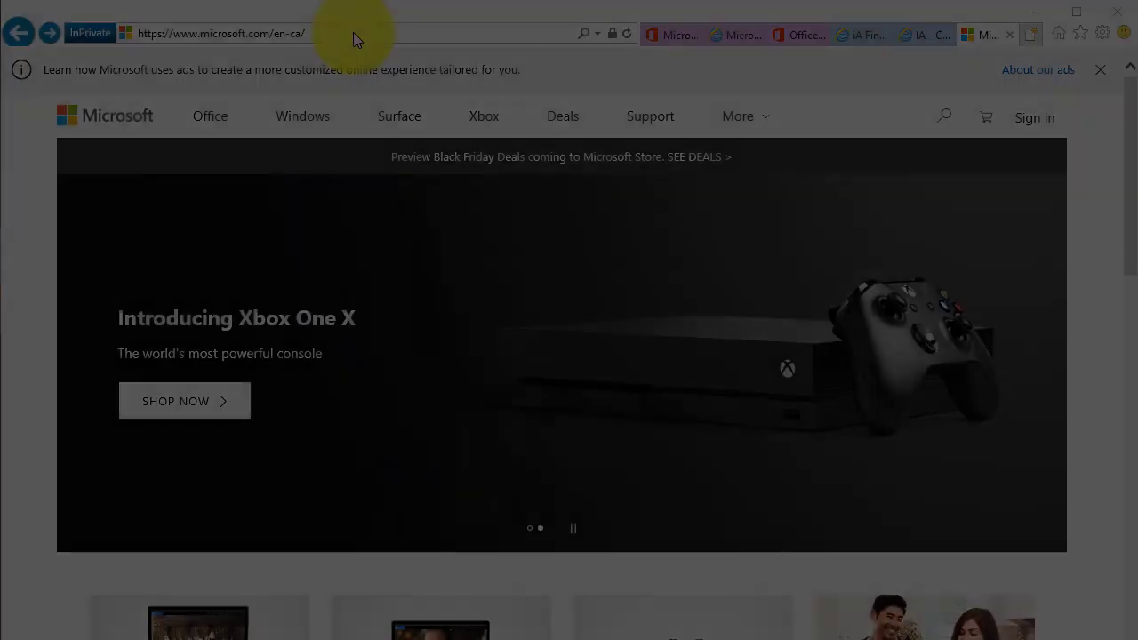
# Go to bookings.office.com in Internet Explorer's address bar
pyautogui.click(353, 32)
pyautogui.write('bo')
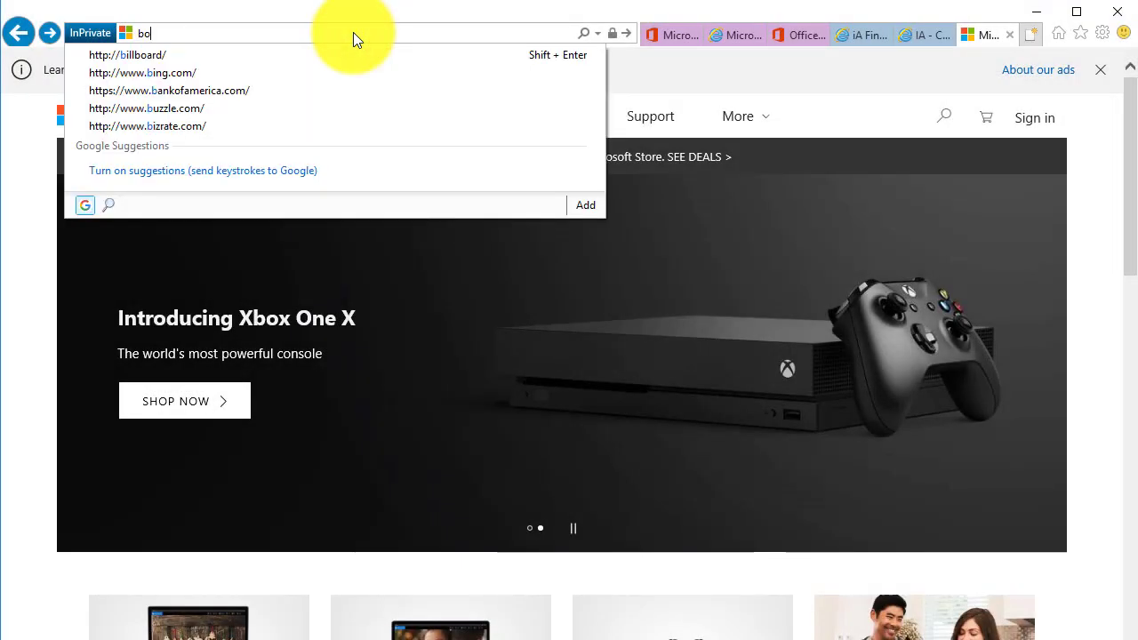
pyautogui.write('okings.office/')
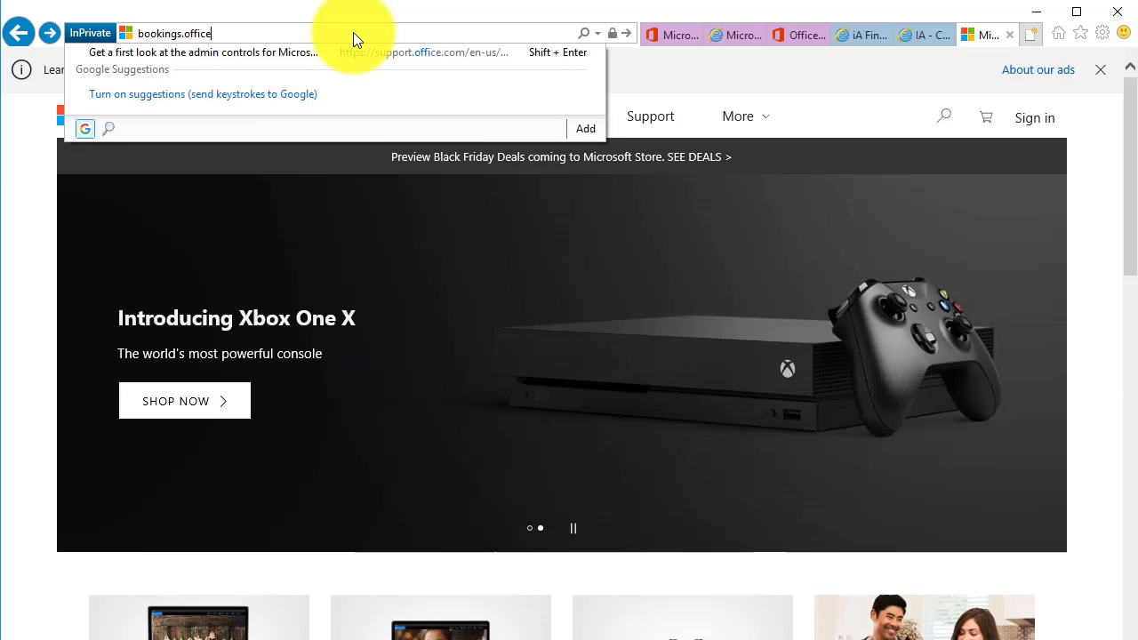
pyautogui.press('BackSpace')
pyautogui.write('.com/owa/?path=/')
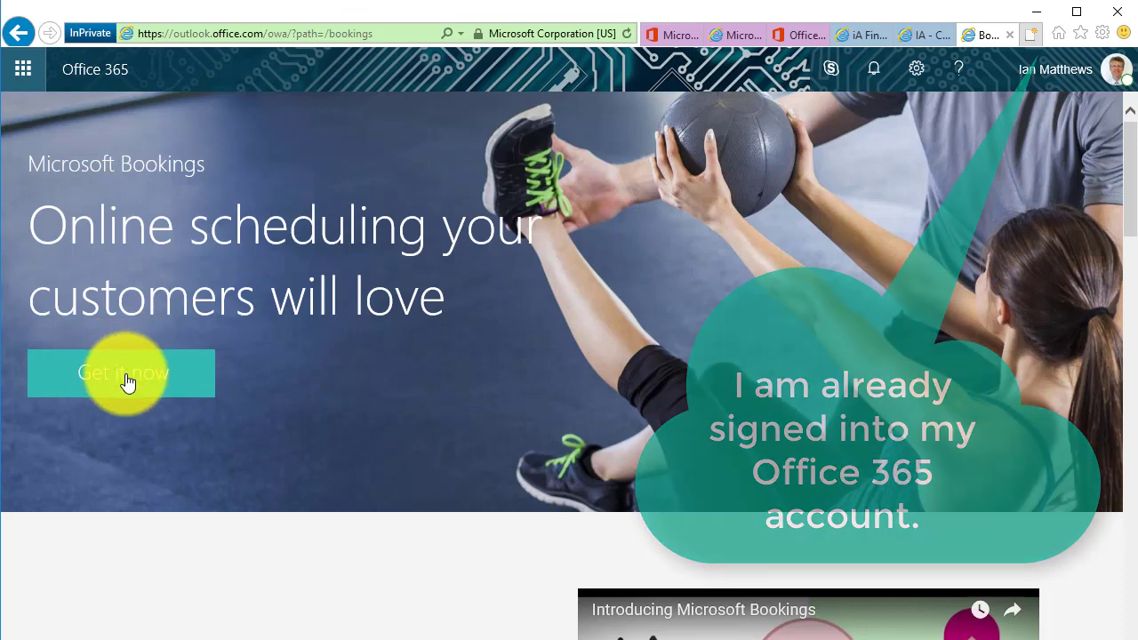
# Create the Bookings business 'Up & Running' with business type 'IT Services'
pyautogui.click(127, 380)
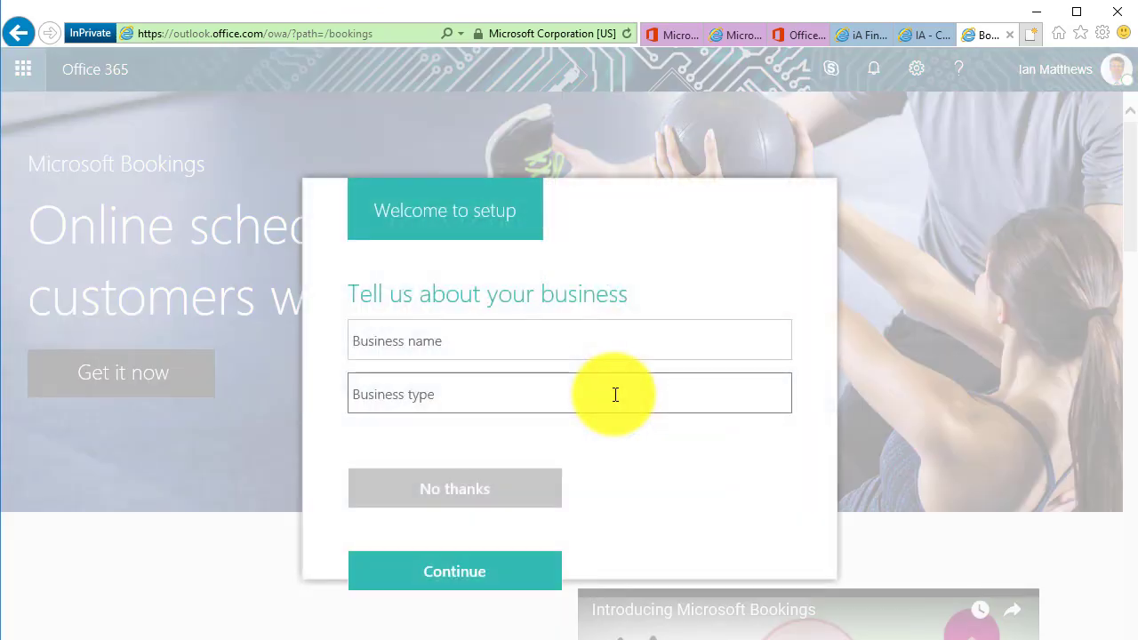
pyautogui.click(437, 340)
pyautogui.write('Up')
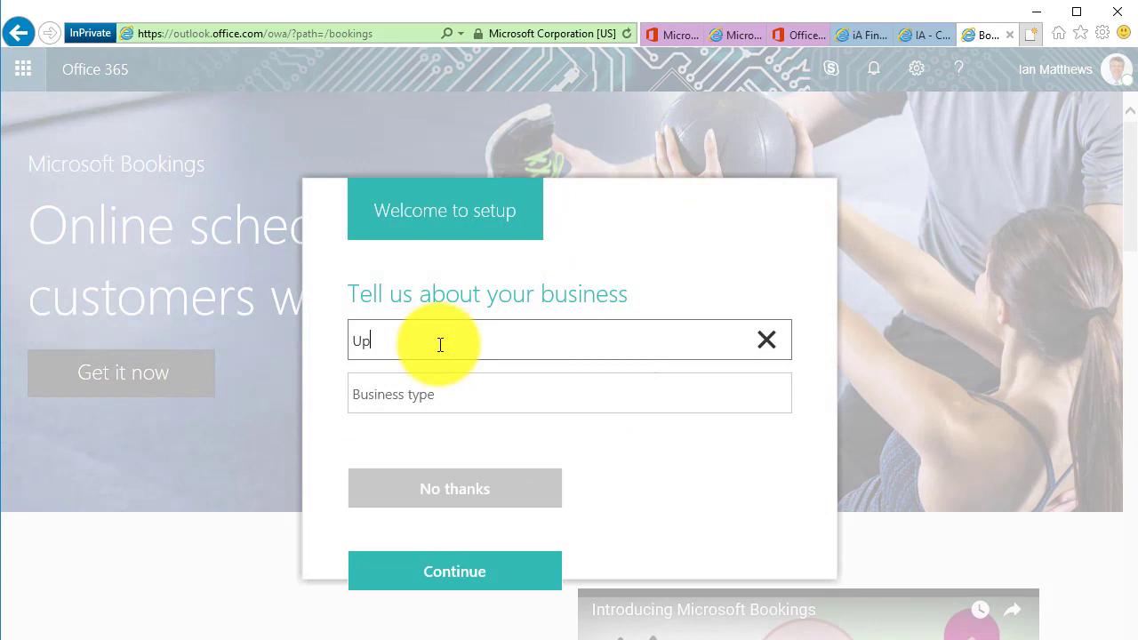
pyautogui.write(' & Running')
pyautogui.press('Tab')
pyautogui.write('IT Serv')
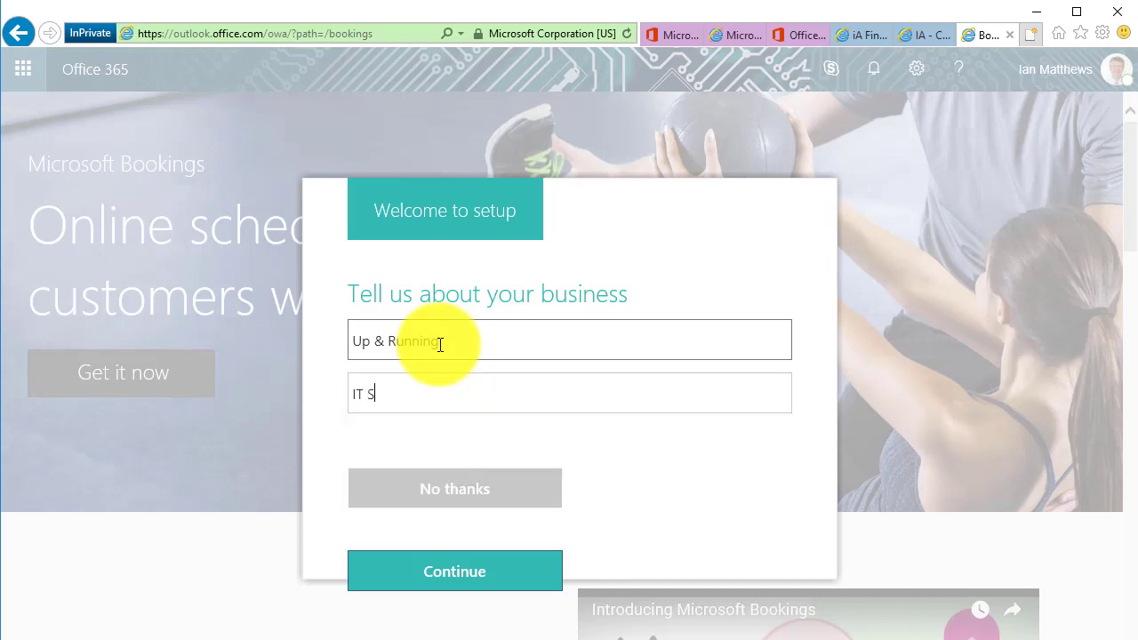
pyautogui.write('ices')
pyautogui.press('Return')
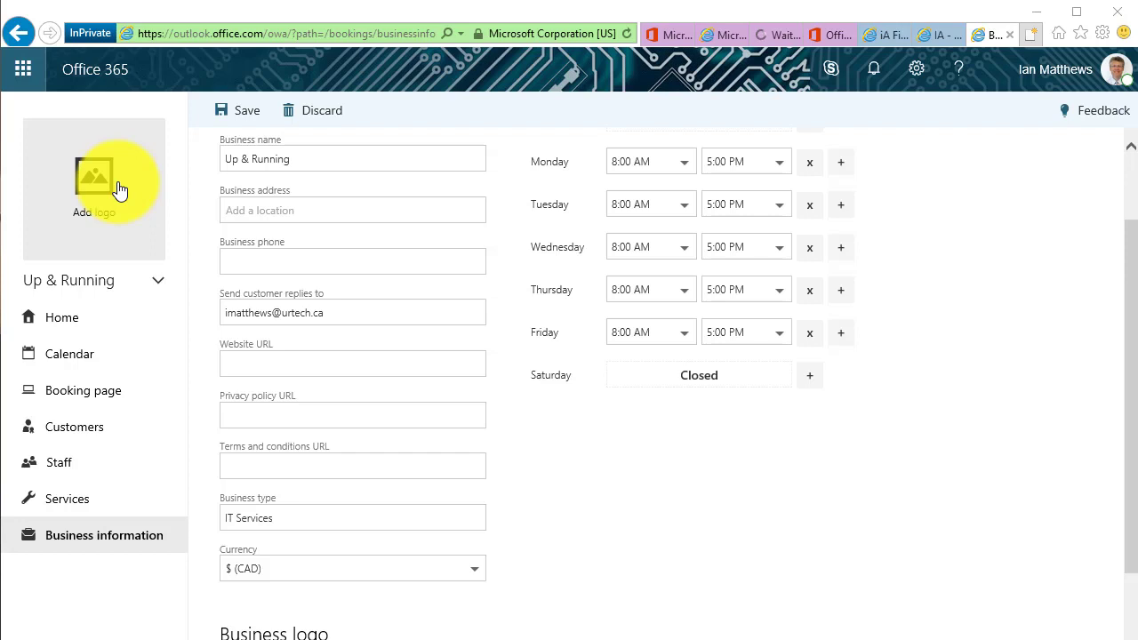
# Upload the Up & Running logo image as the business logo
pyautogui.click(116, 183)
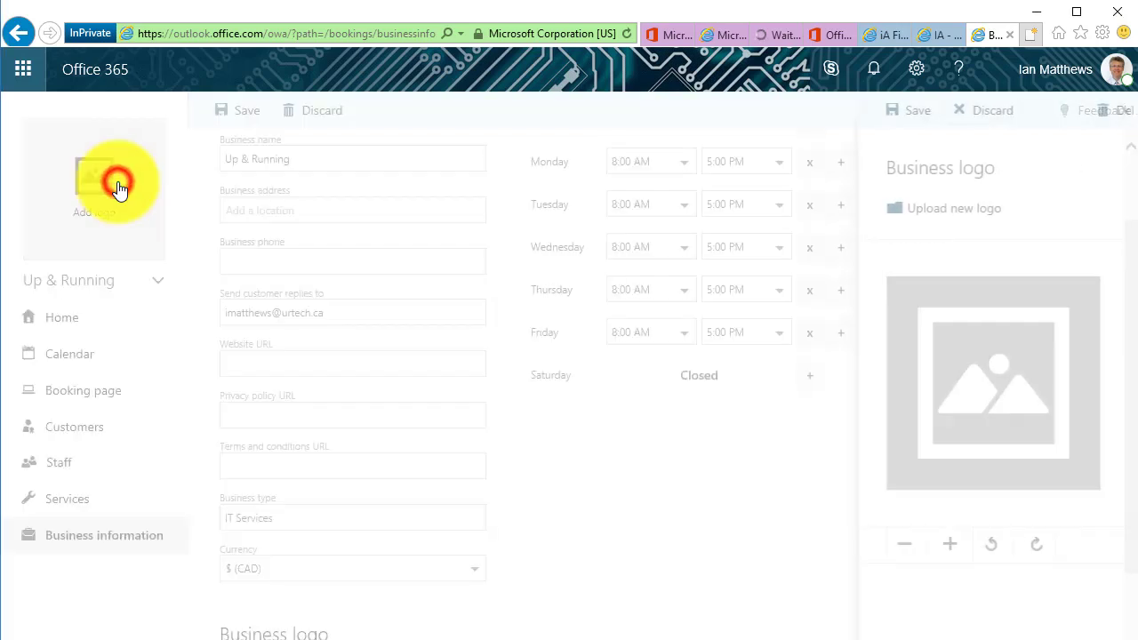
pyautogui.click(942, 209)
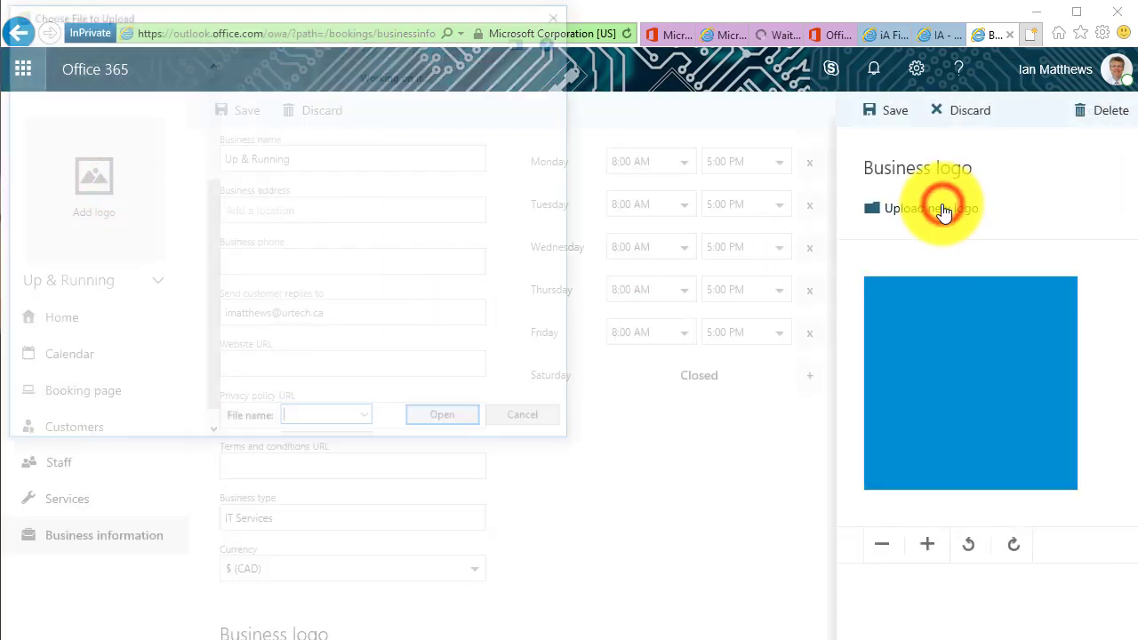
pyautogui.doubleClick(70, 149)
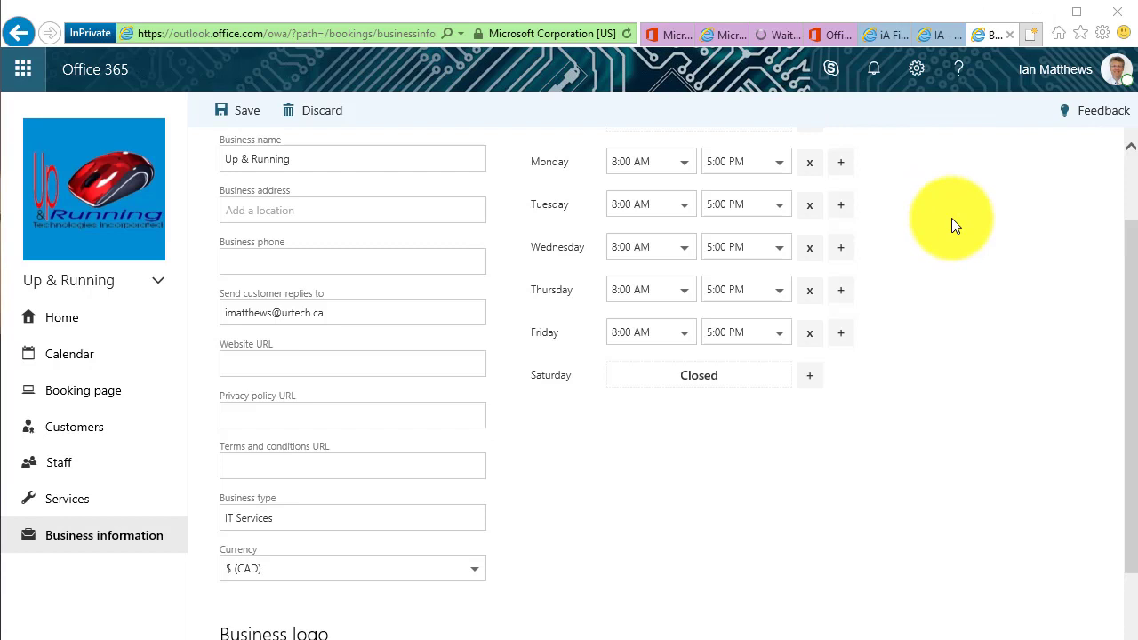
pyautogui.click(257, 211)
pyautogui.click(256, 260)
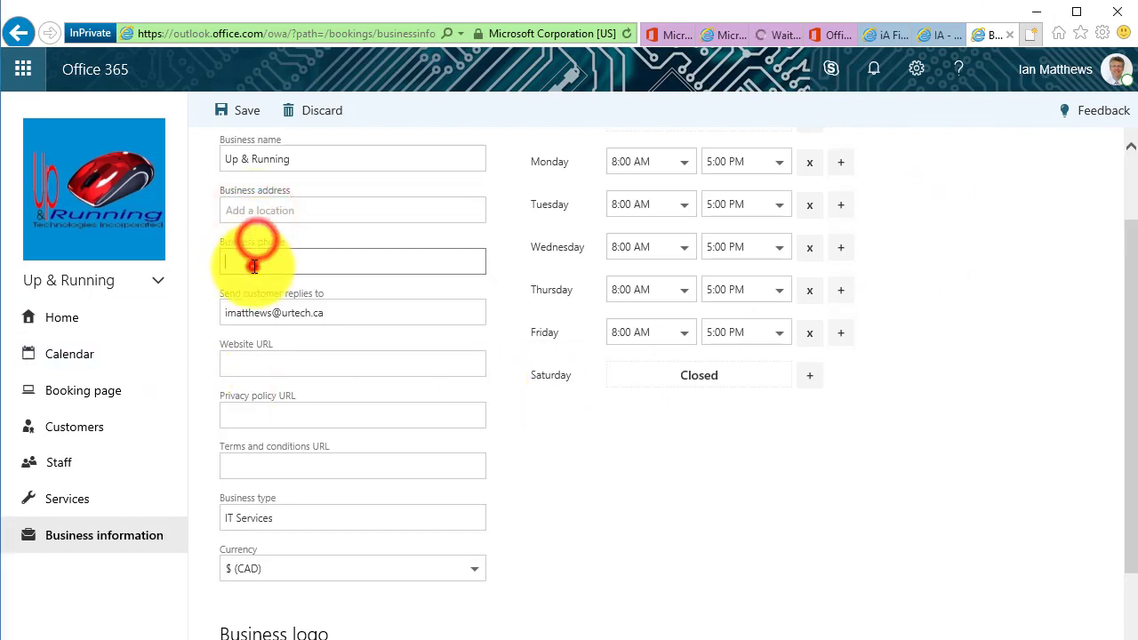
pyautogui.click(261, 358)
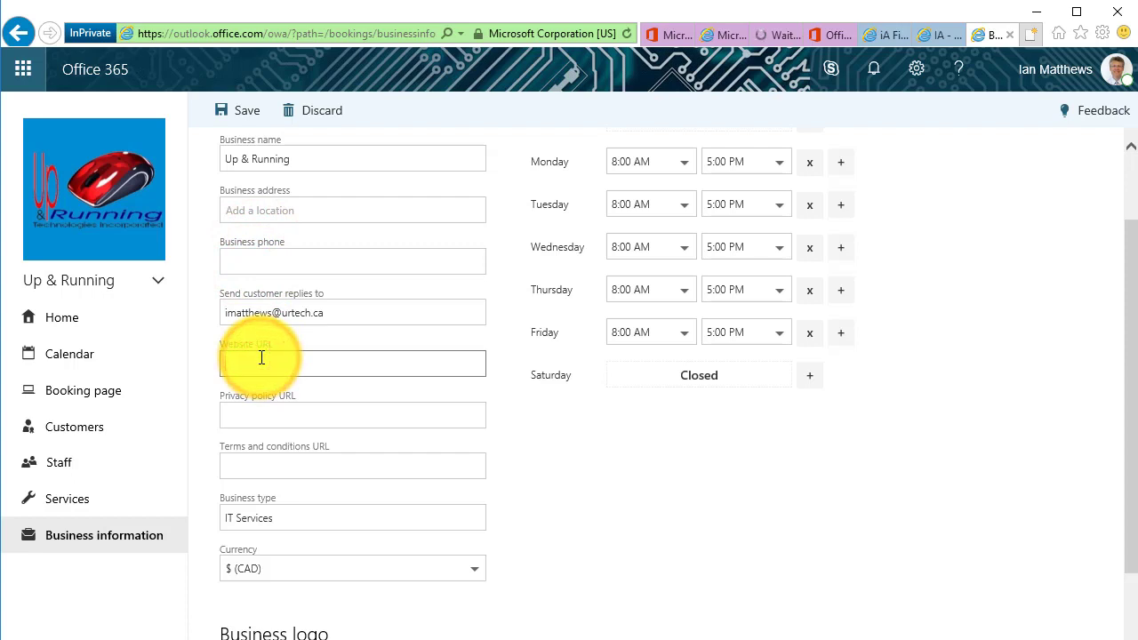
pyautogui.write('www.Urte')
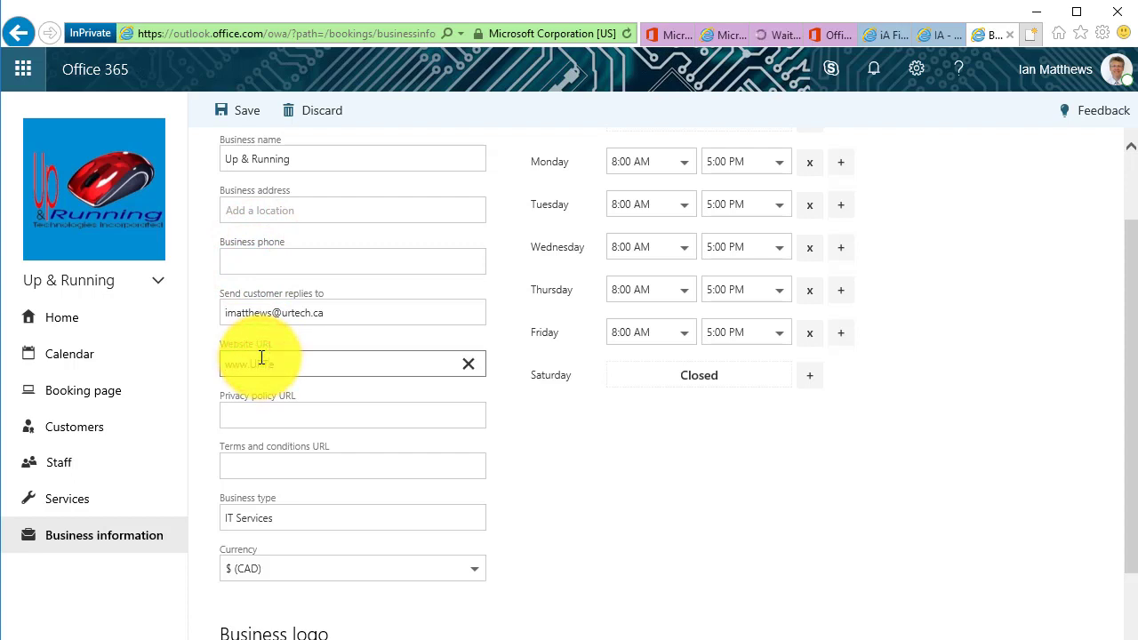
pyautogui.write('ch.ca')
pyautogui.click(475, 569)
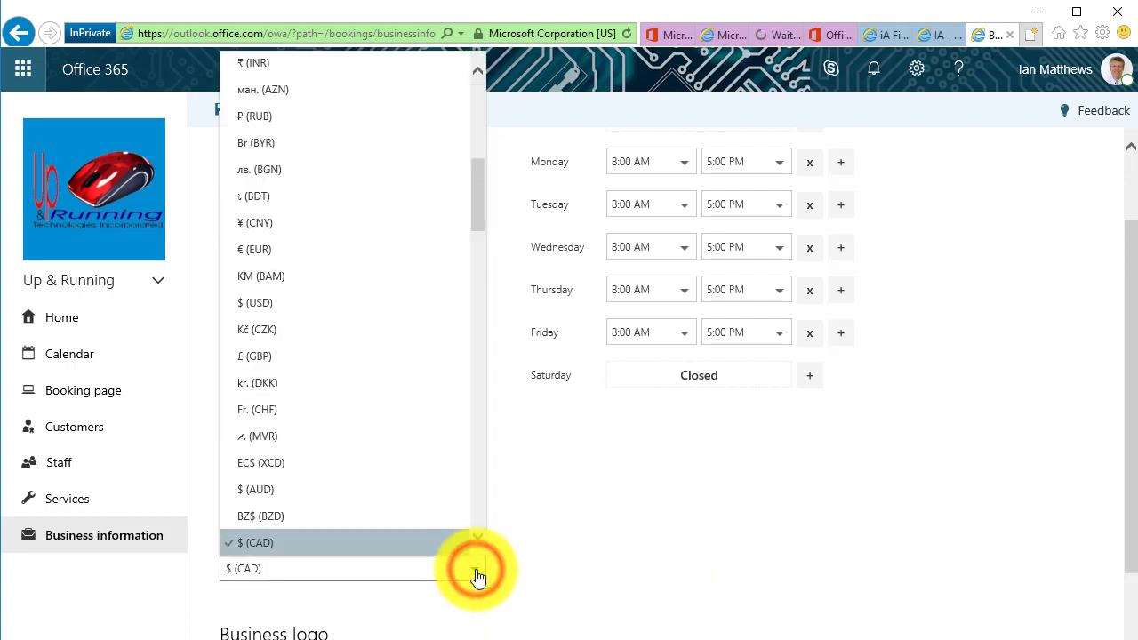
pyautogui.click(578, 514)
pyautogui.scroll(-2, 617, 516)
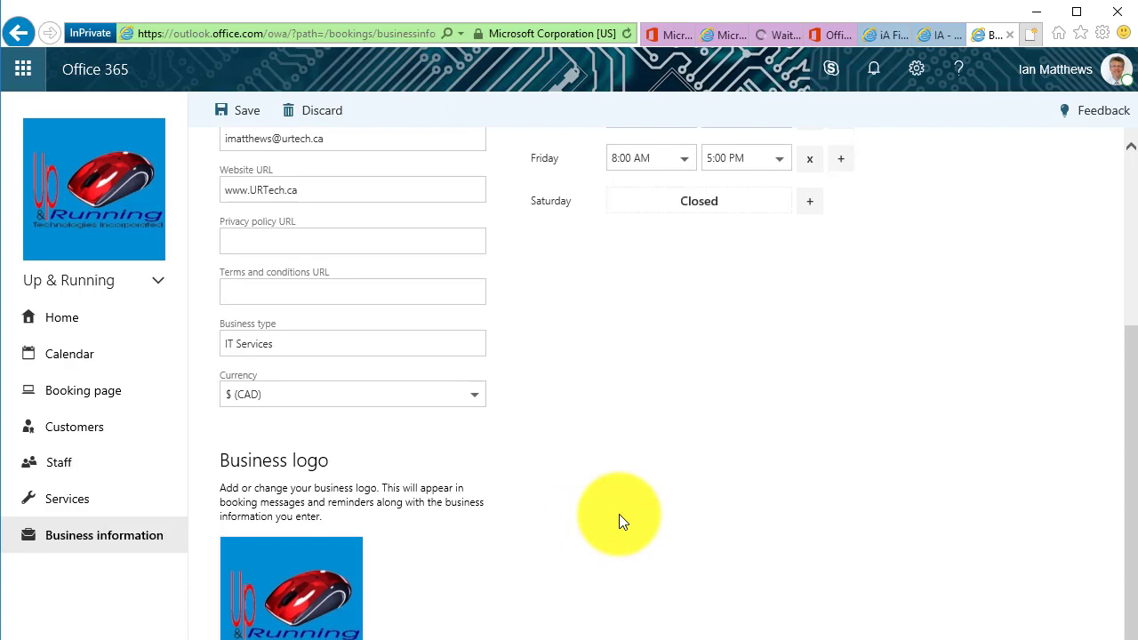
pyautogui.scroll(3, 619, 514)
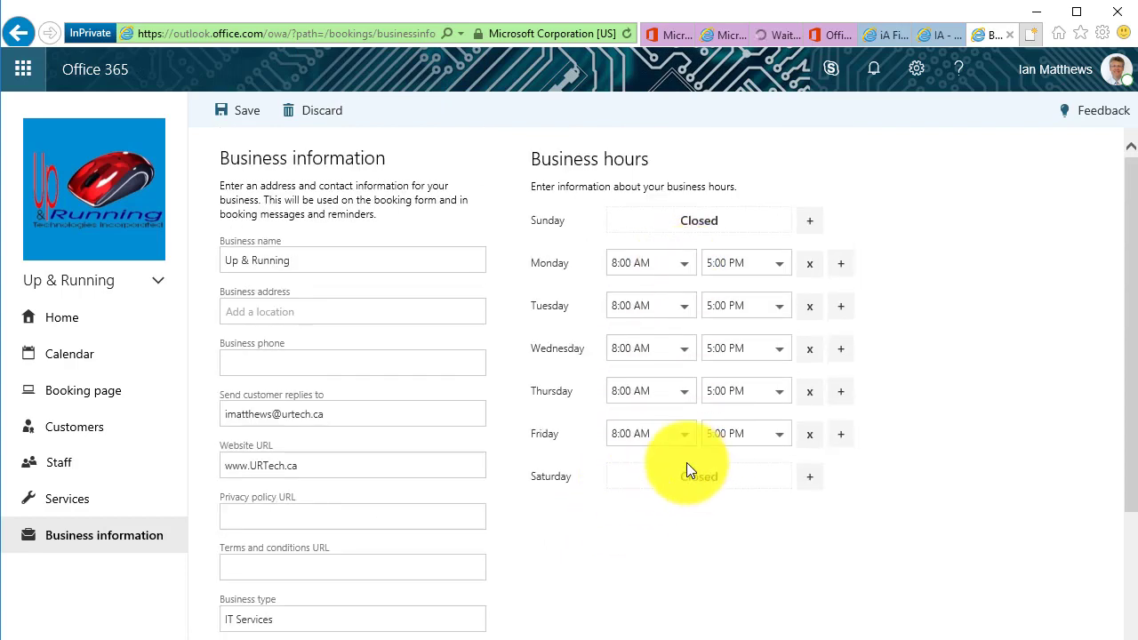
# Save the business information changes, then view the Calendar day view
pyautogui.click(75, 316)
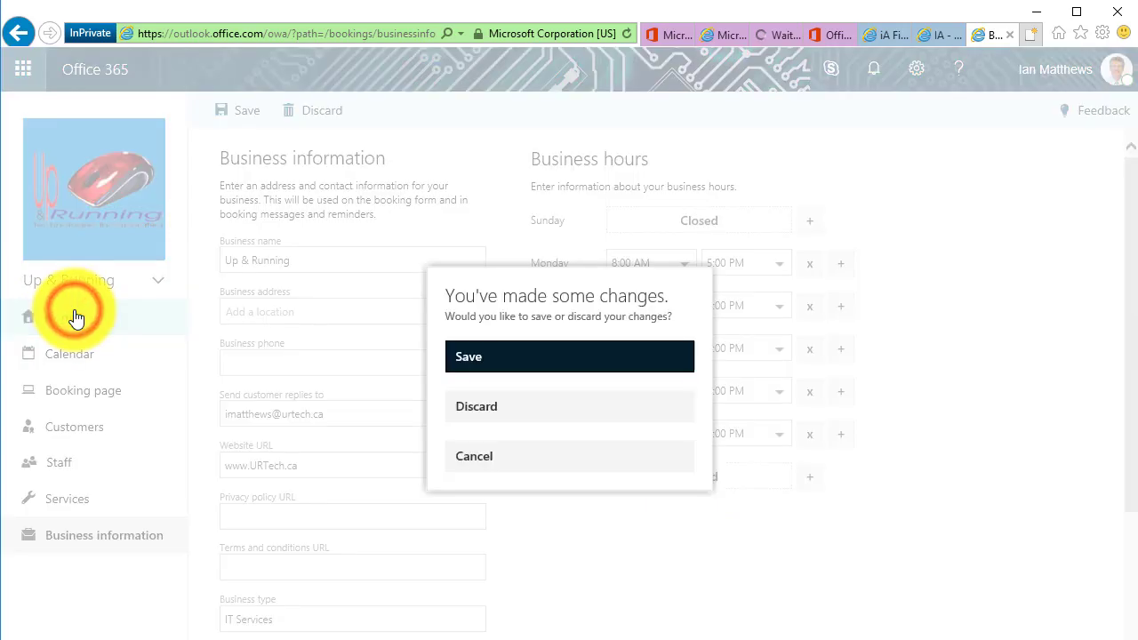
pyautogui.click(467, 356)
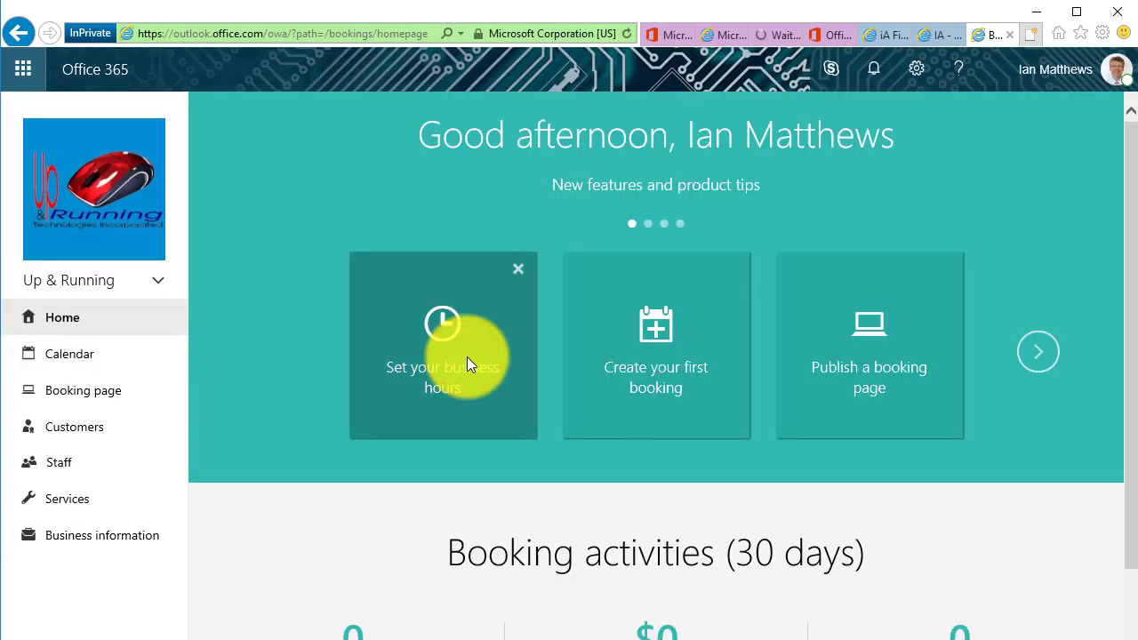
pyautogui.scroll(-2, 502, 523)
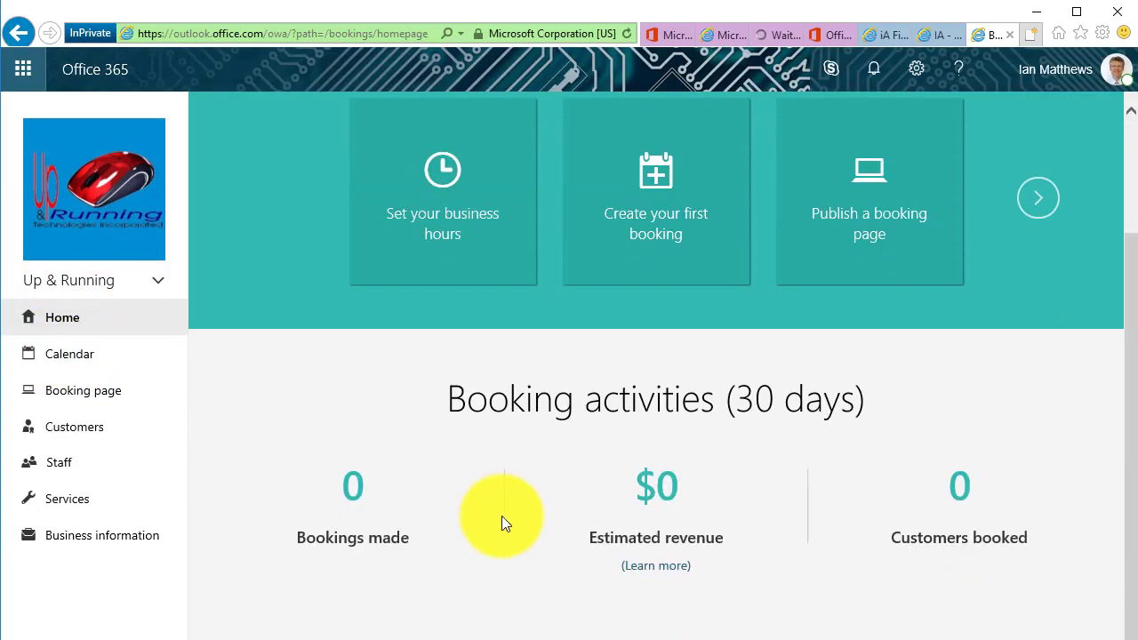
pyautogui.scroll(2, 552, 423)
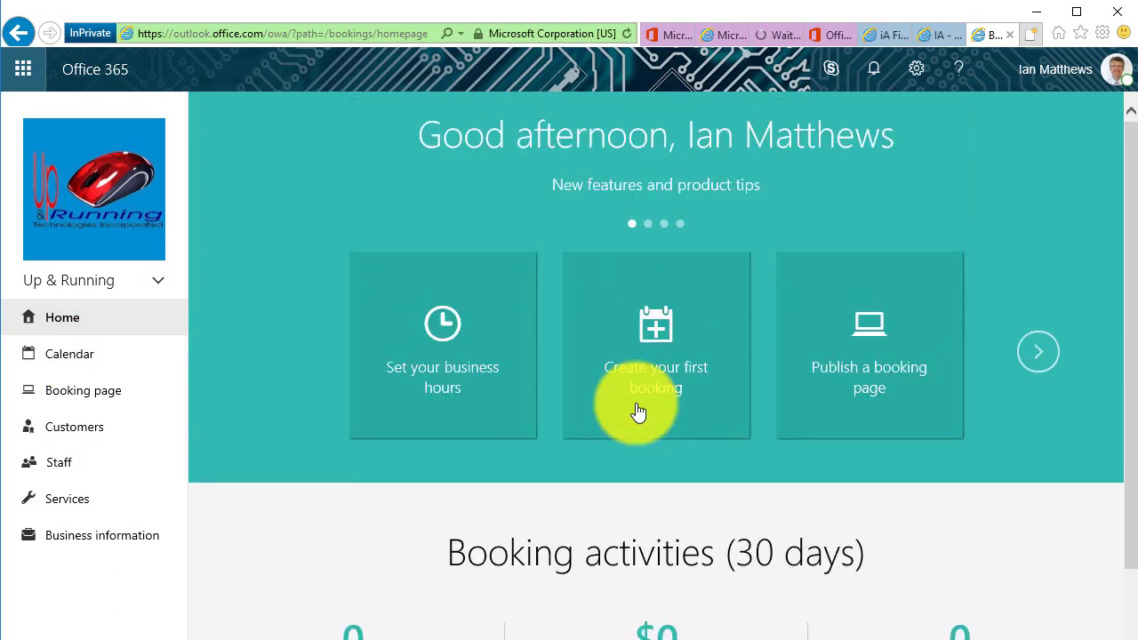
pyautogui.click(75, 358)
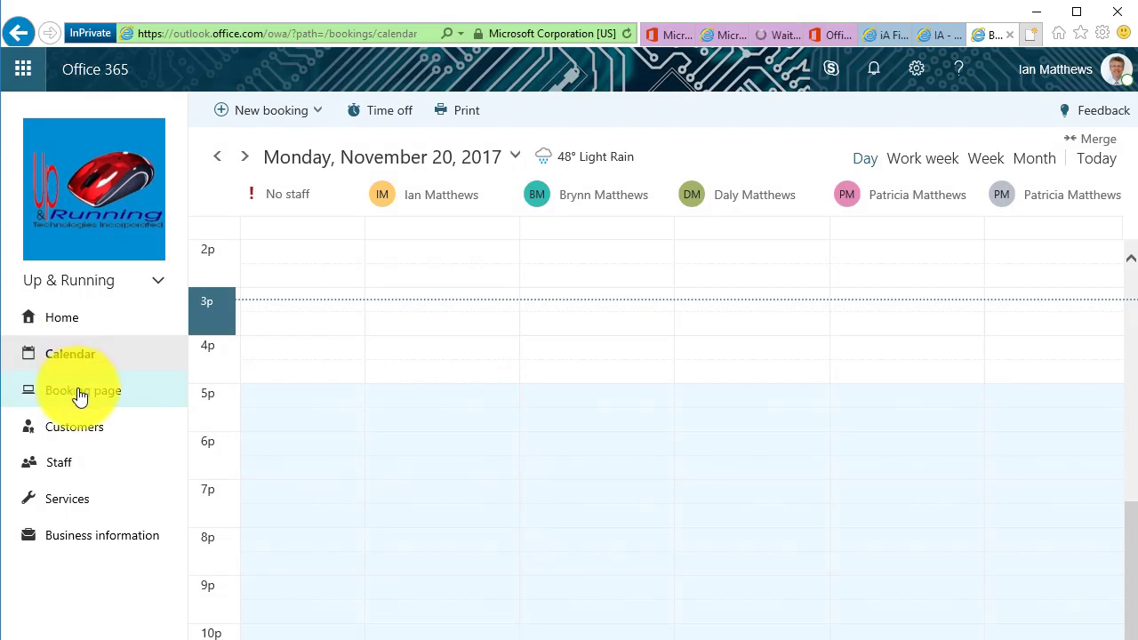
# Set booking page time increments to 90 minutes and the maximum lead time to 180 days
pyautogui.click(80, 396)
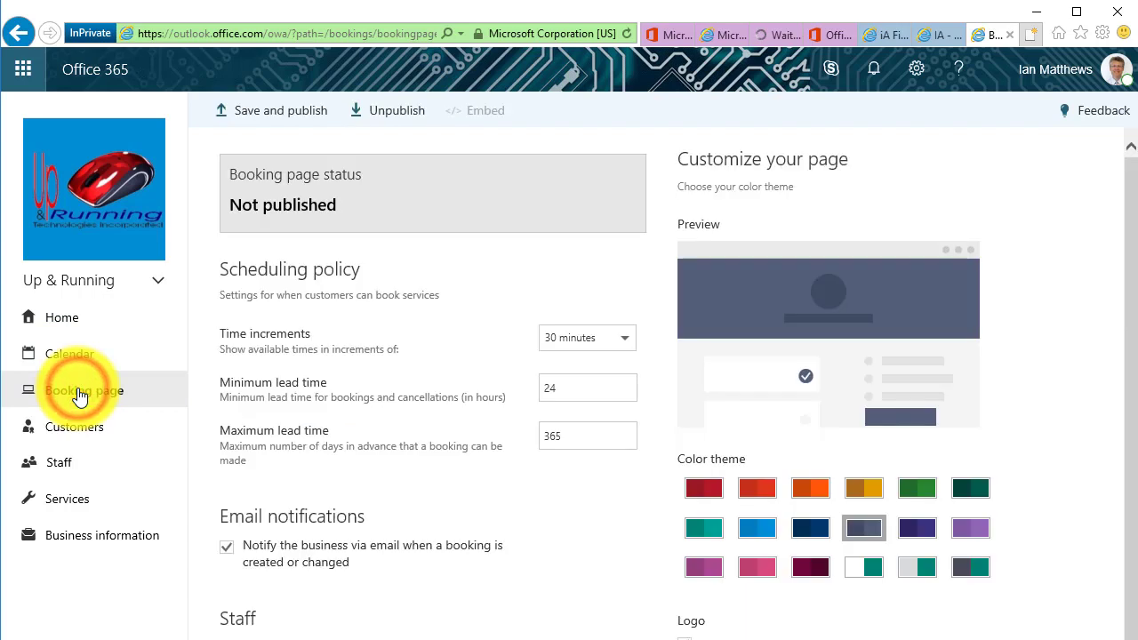
pyautogui.click(623, 337)
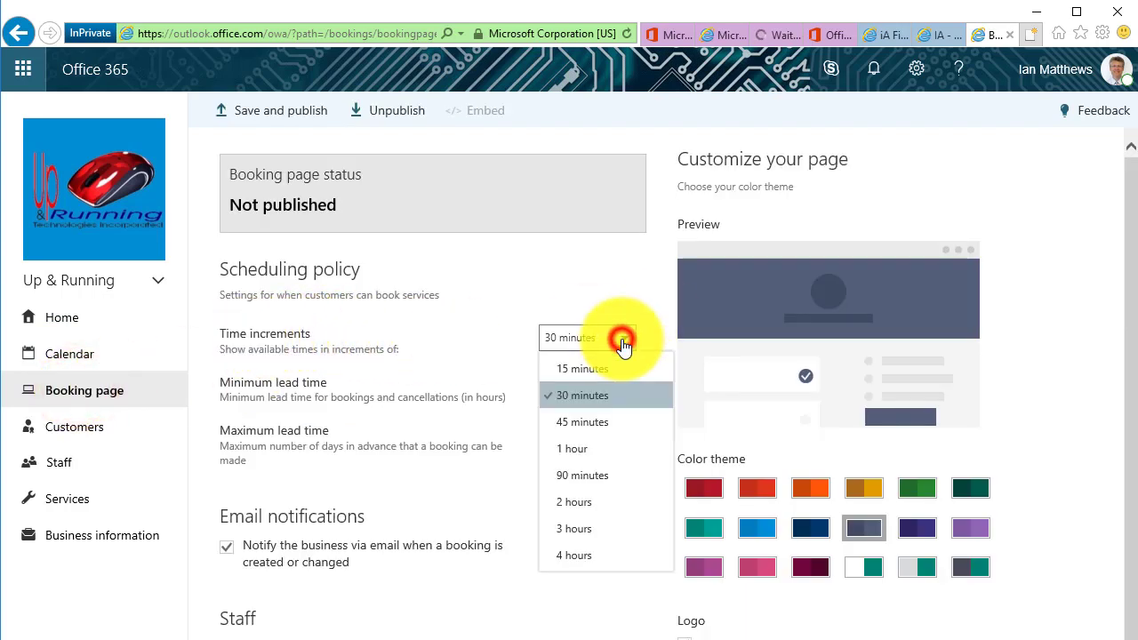
pyautogui.click(587, 472)
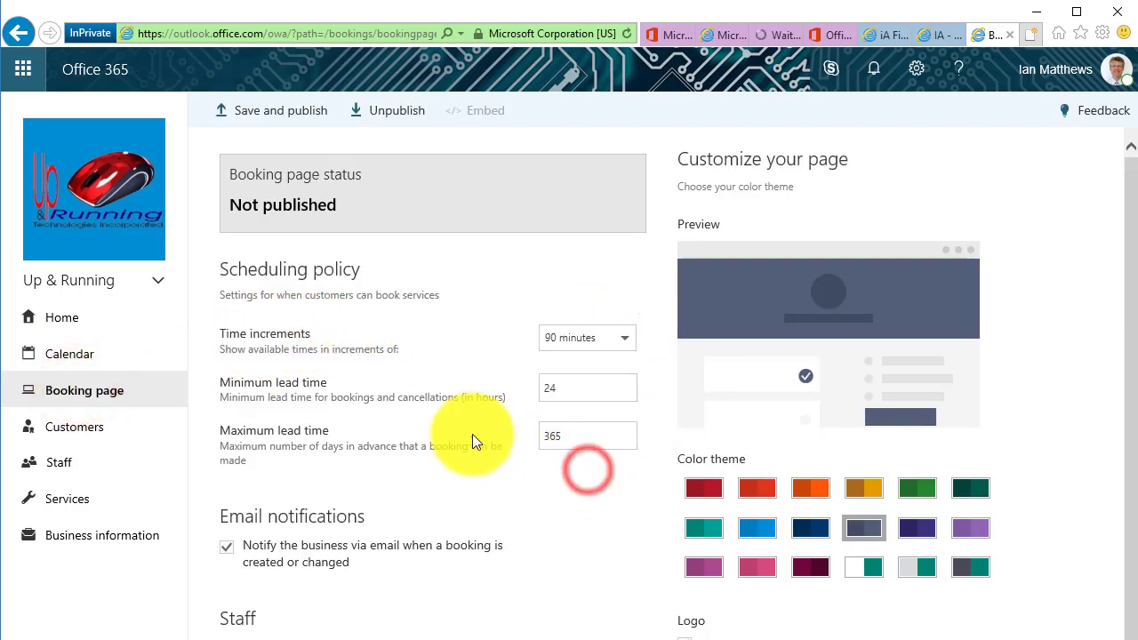
pyautogui.moveTo(575, 389); pyautogui.dragTo(533, 389)
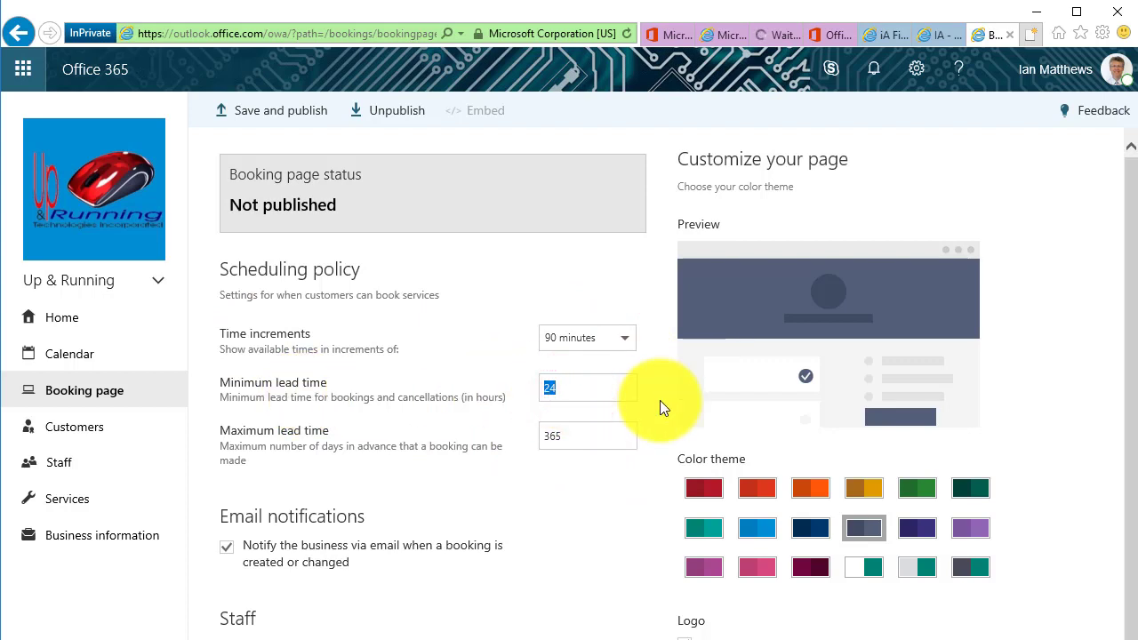
pyautogui.moveTo(565, 435); pyautogui.dragTo(489, 441)
pyautogui.write('180')
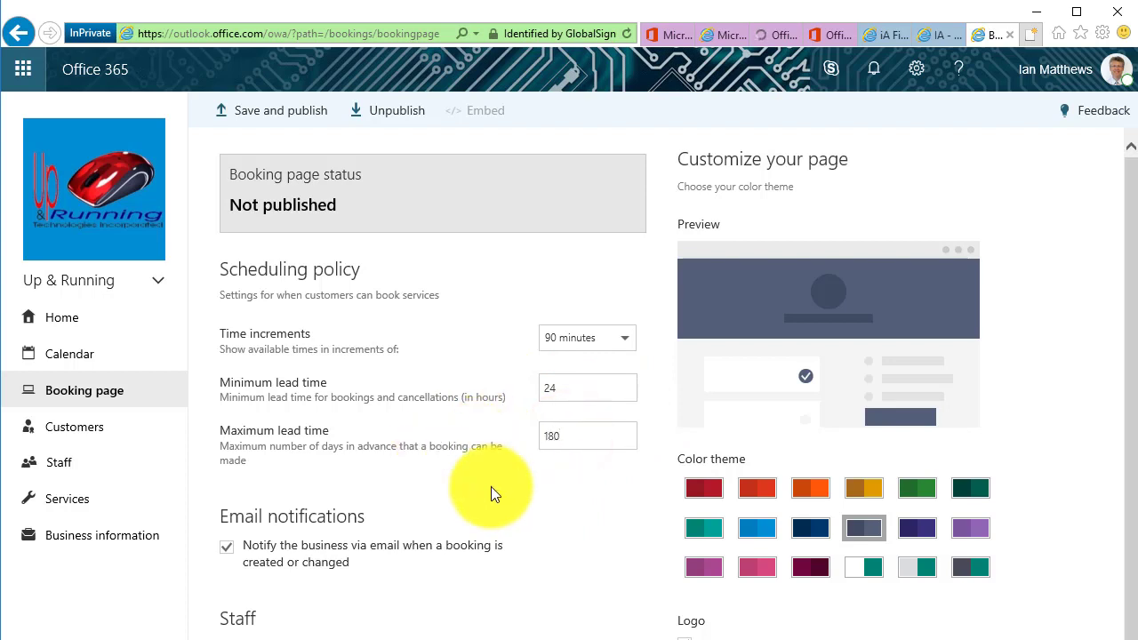
pyautogui.scroll(-1, 549, 519)
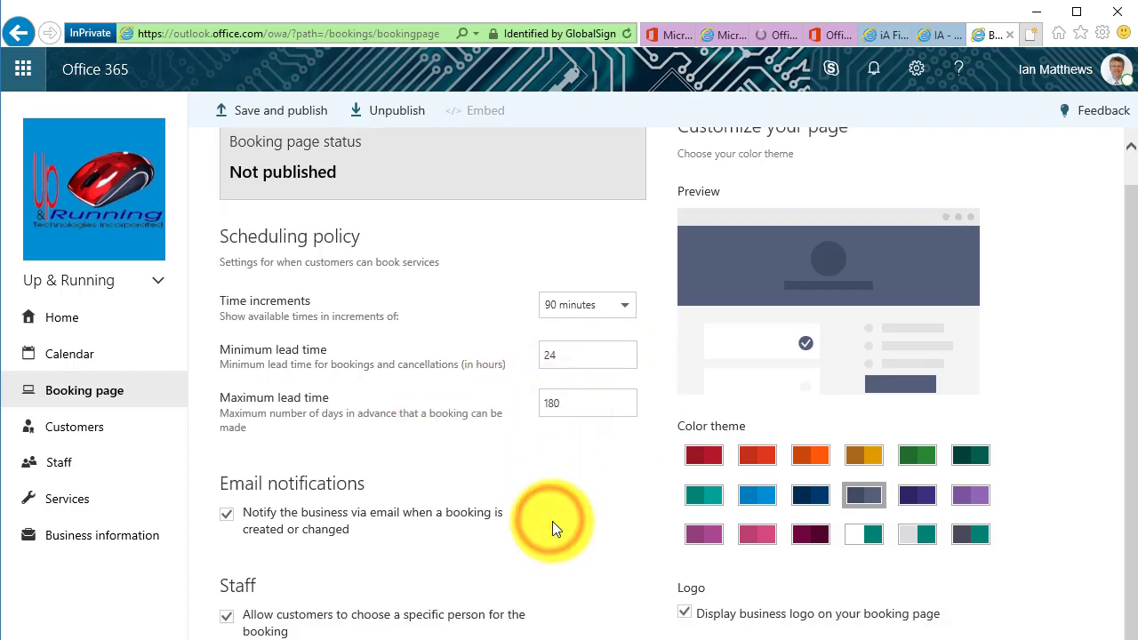
pyautogui.click(228, 515)
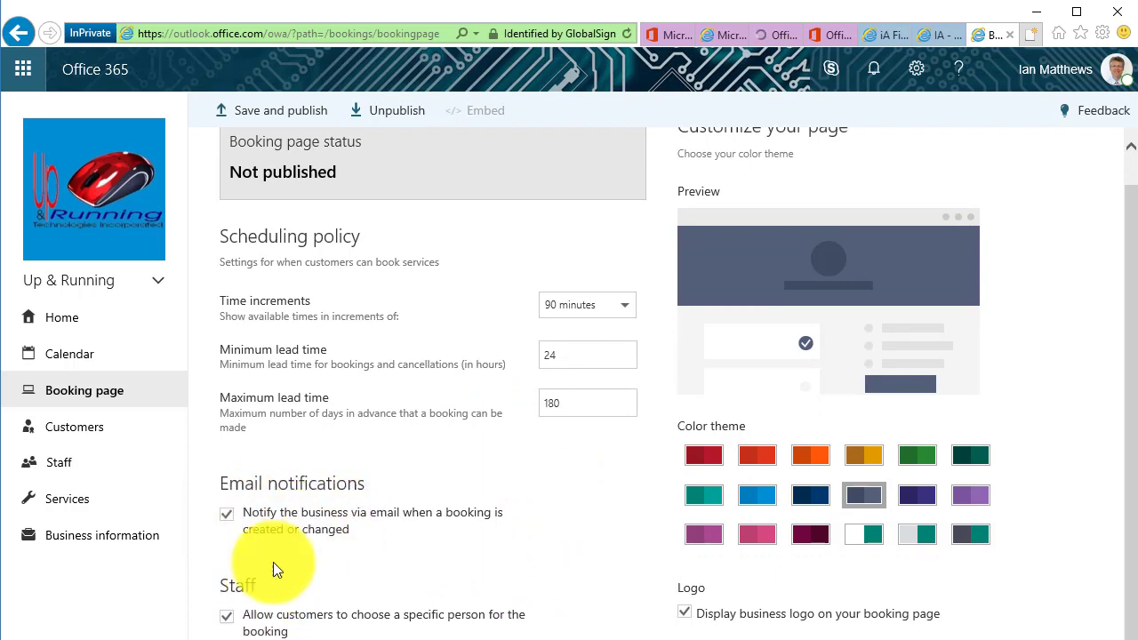
pyautogui.click(369, 614)
pyautogui.click(387, 615)
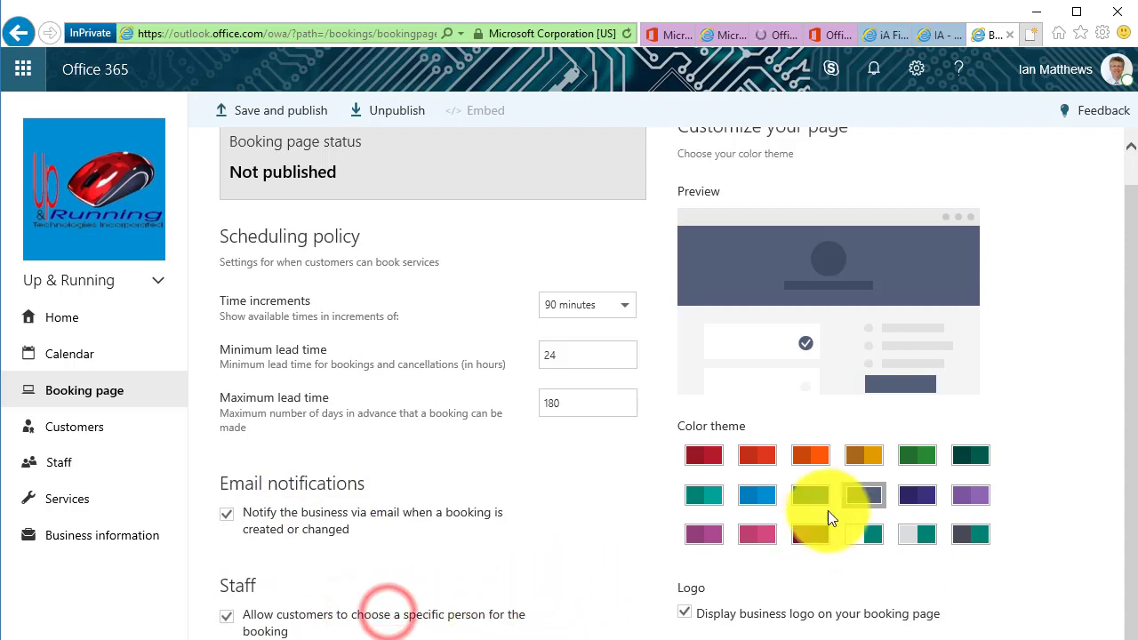
# Give the booking page a crimson red colour theme and save and publish the changes
pyautogui.click(809, 498)
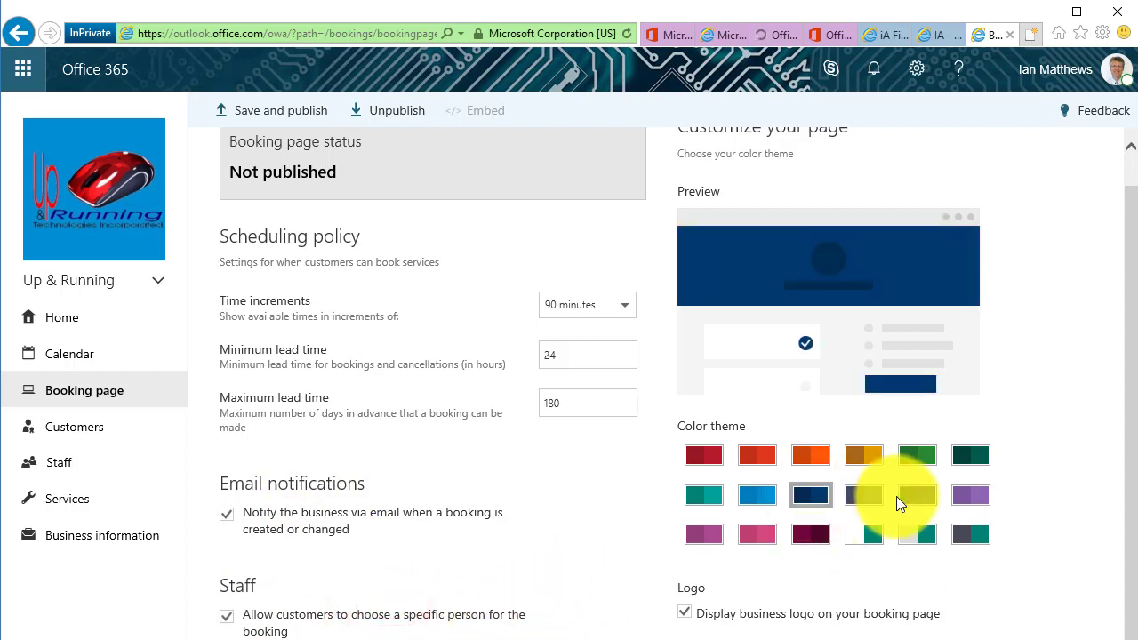
pyautogui.click(919, 456)
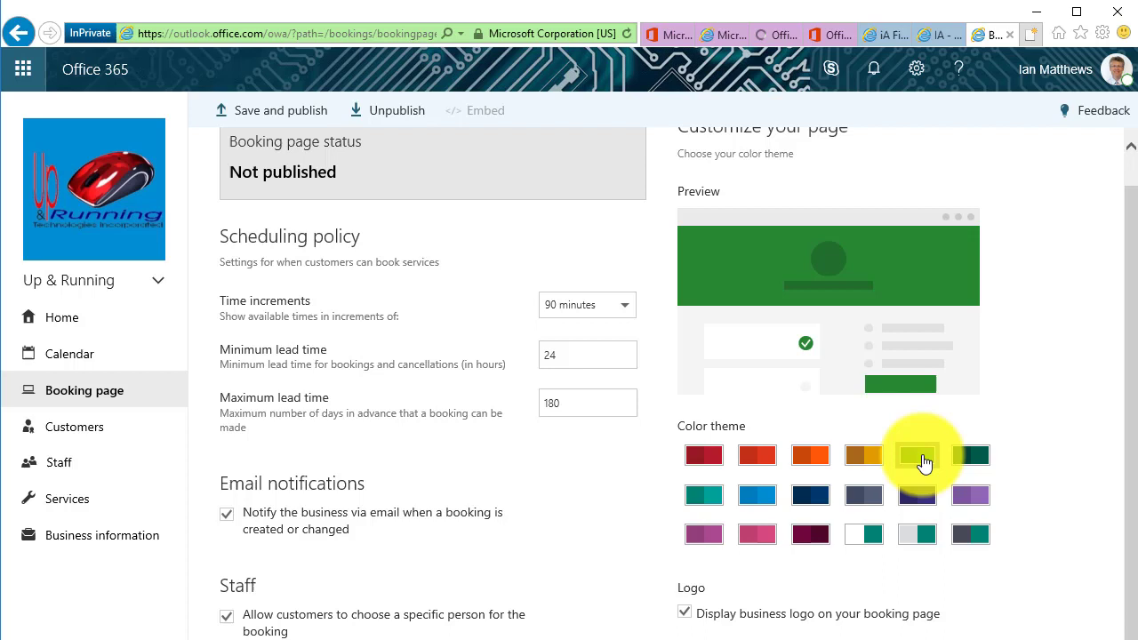
pyautogui.click(919, 495)
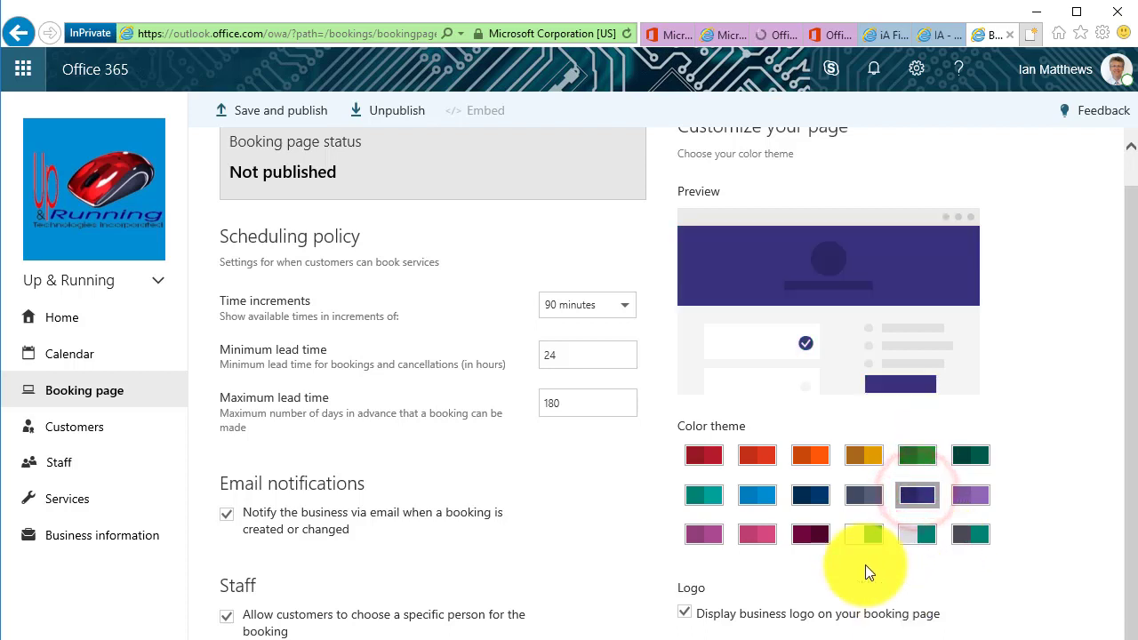
pyautogui.click(705, 456)
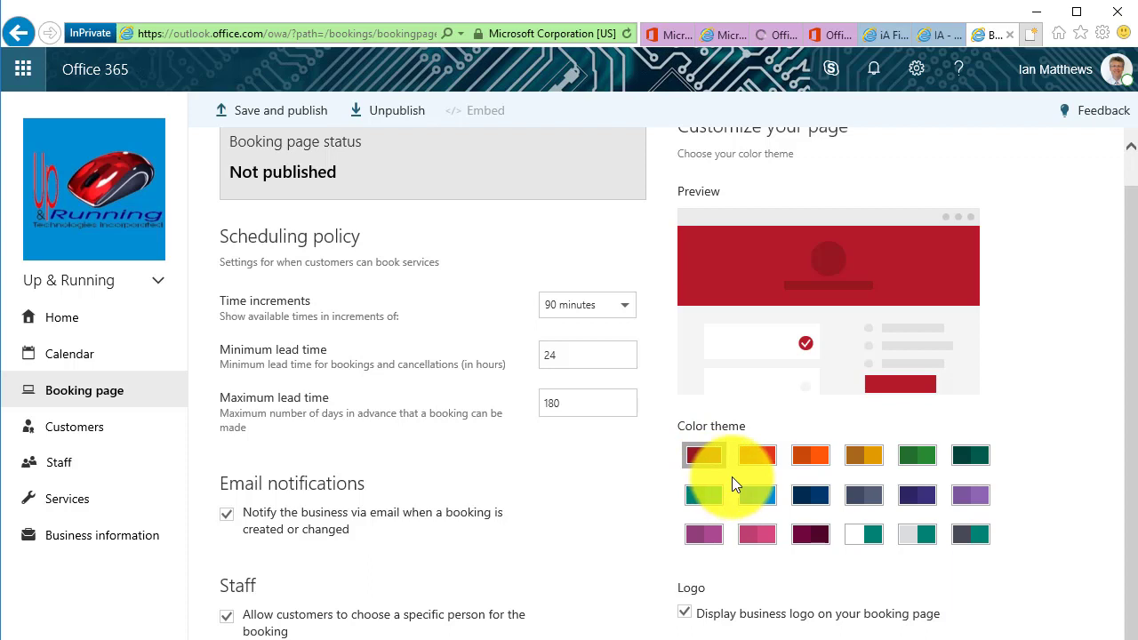
pyautogui.click(96, 433)
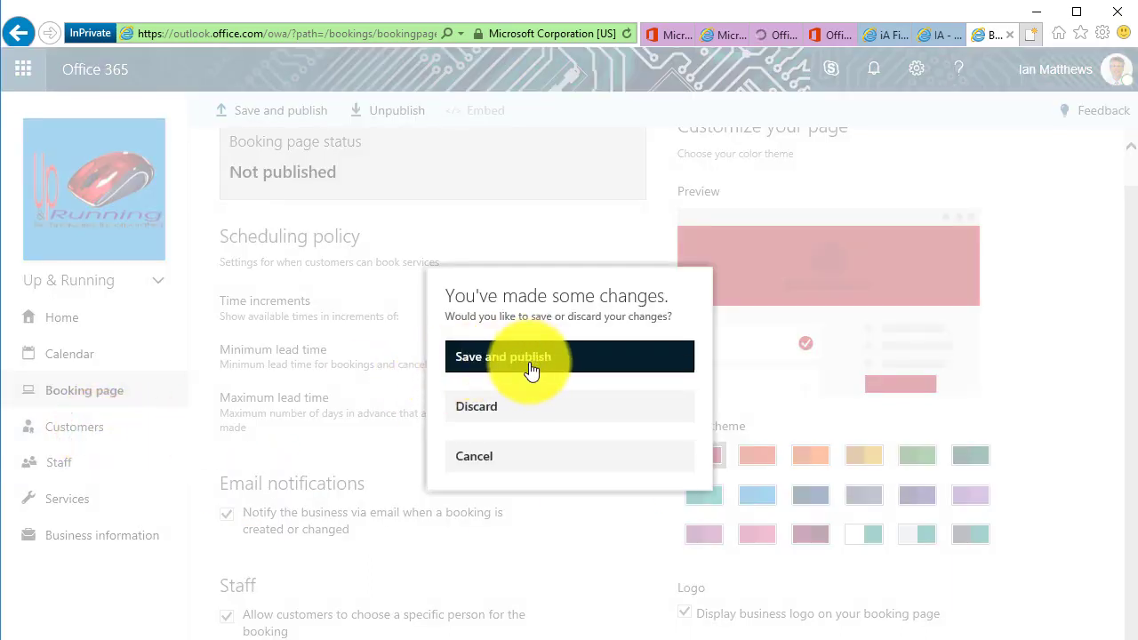
pyautogui.click(530, 366)
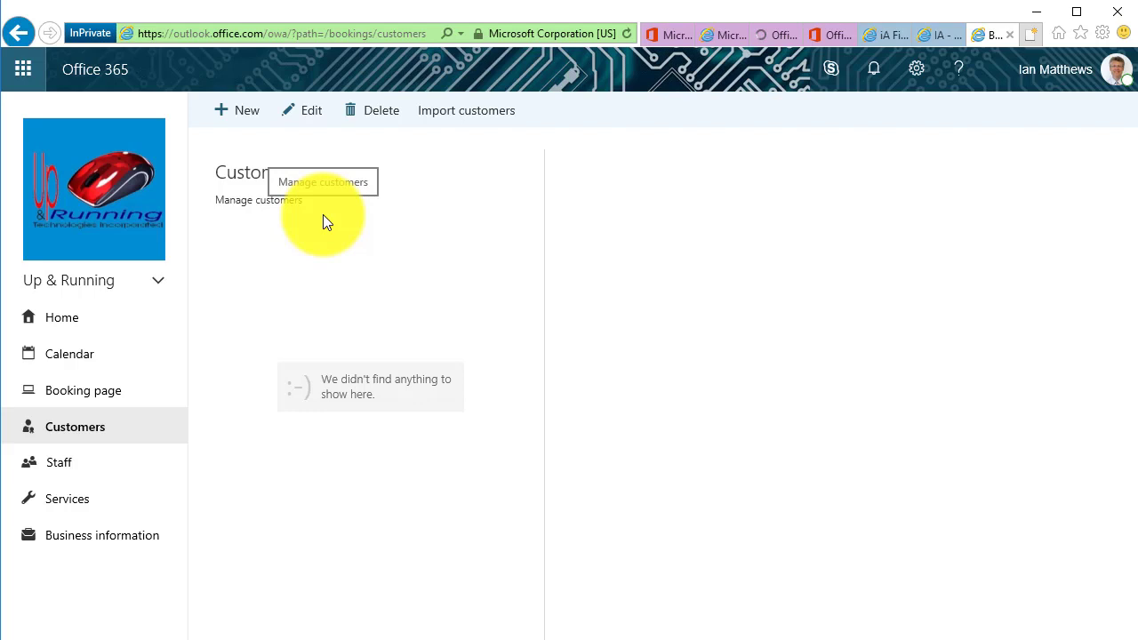
# Look through Import customers, Staff and Services, then begin a new service
pyautogui.click(449, 110)
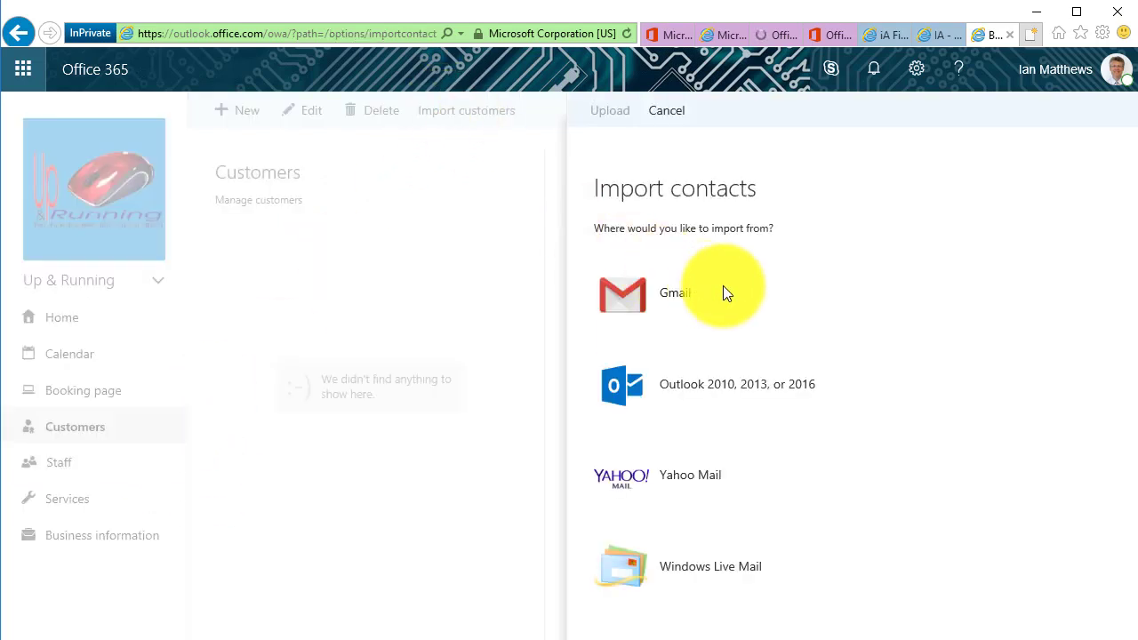
pyautogui.click(60, 463)
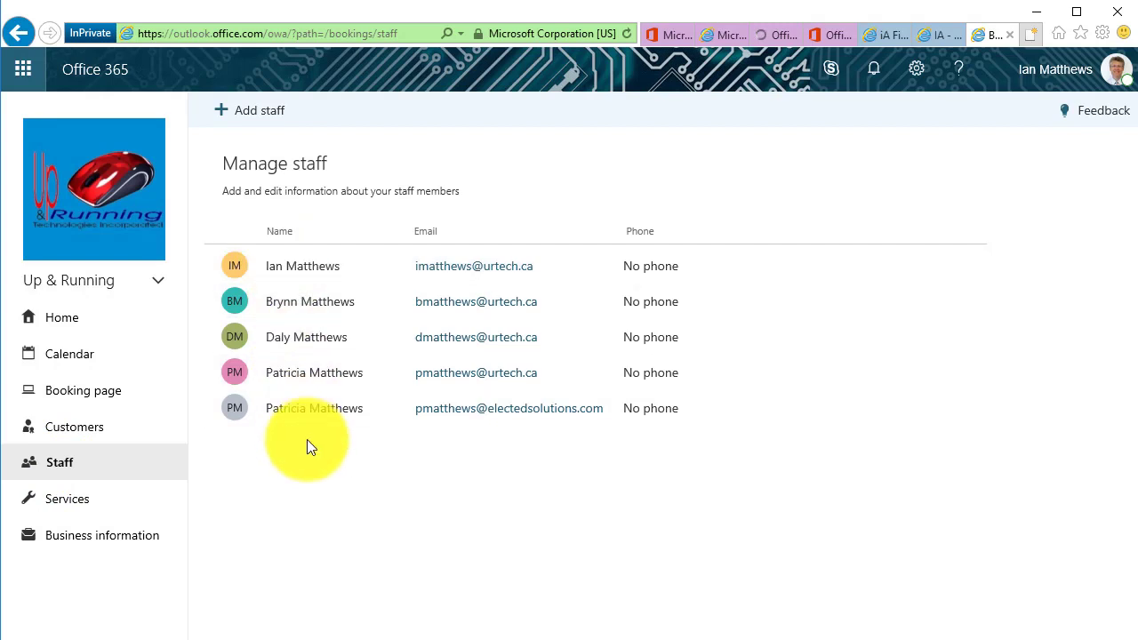
pyautogui.click(68, 499)
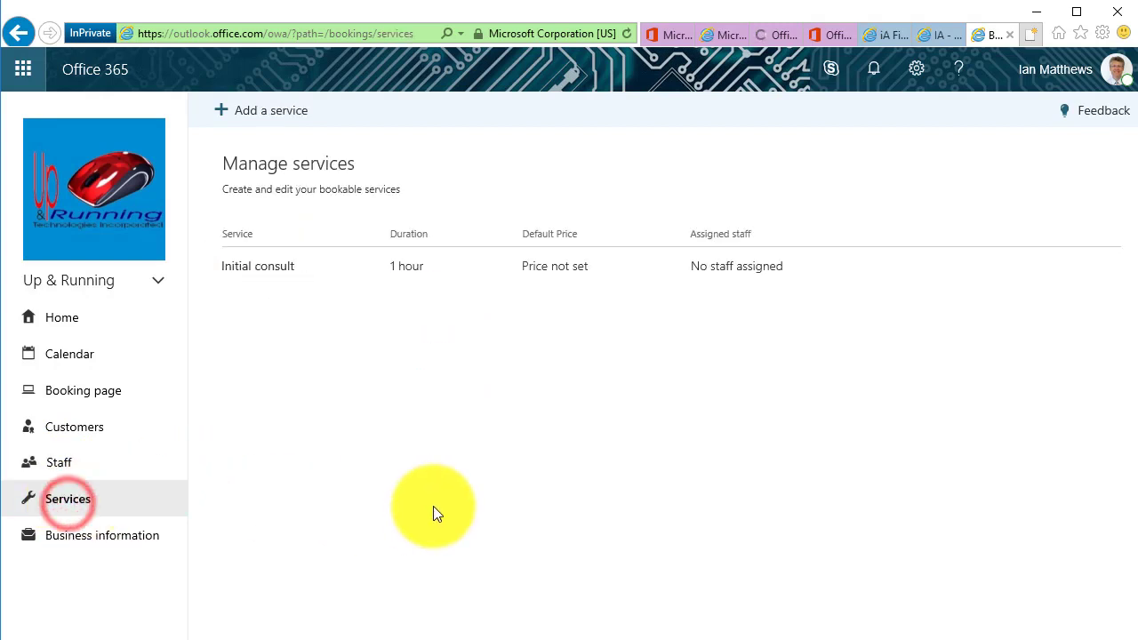
pyautogui.click(274, 112)
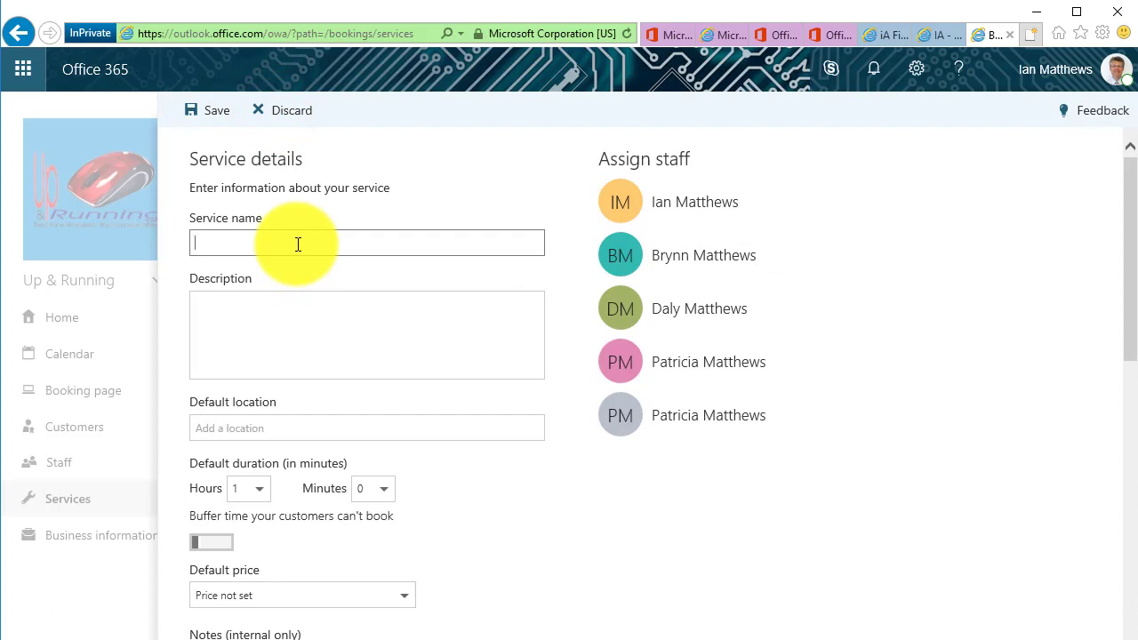
# Name the service '90 Minute Virus Removal' and describe it as 'removing a common virus incurs a 90 minute fee'
pyautogui.write('90 Minute Virus Removal')
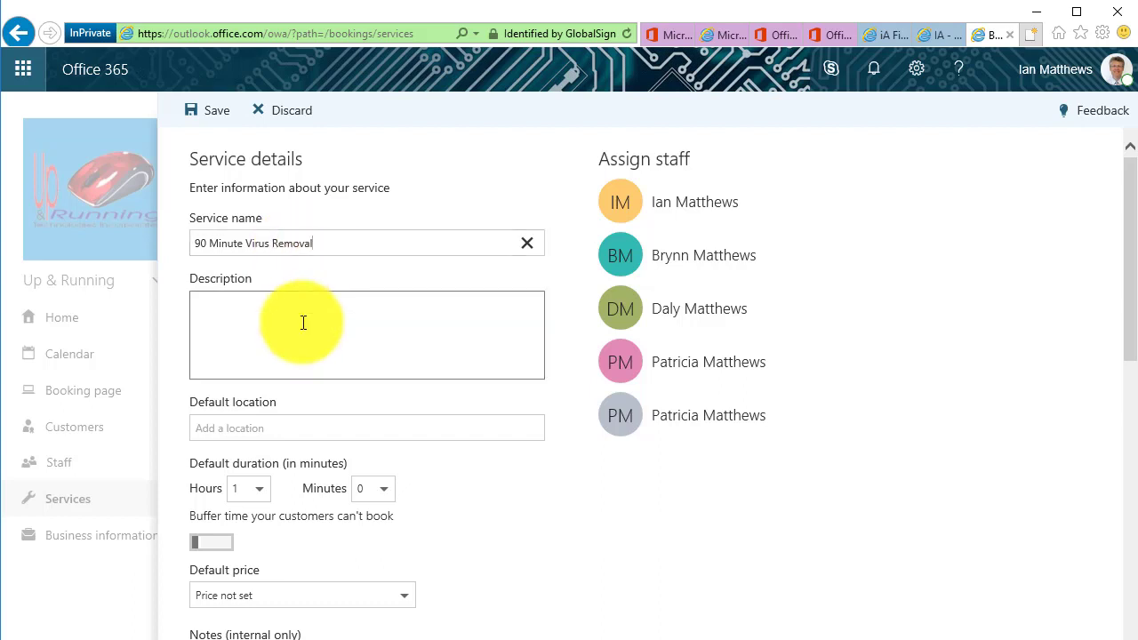
pyautogui.click(303, 322)
pyautogui.write('rem')
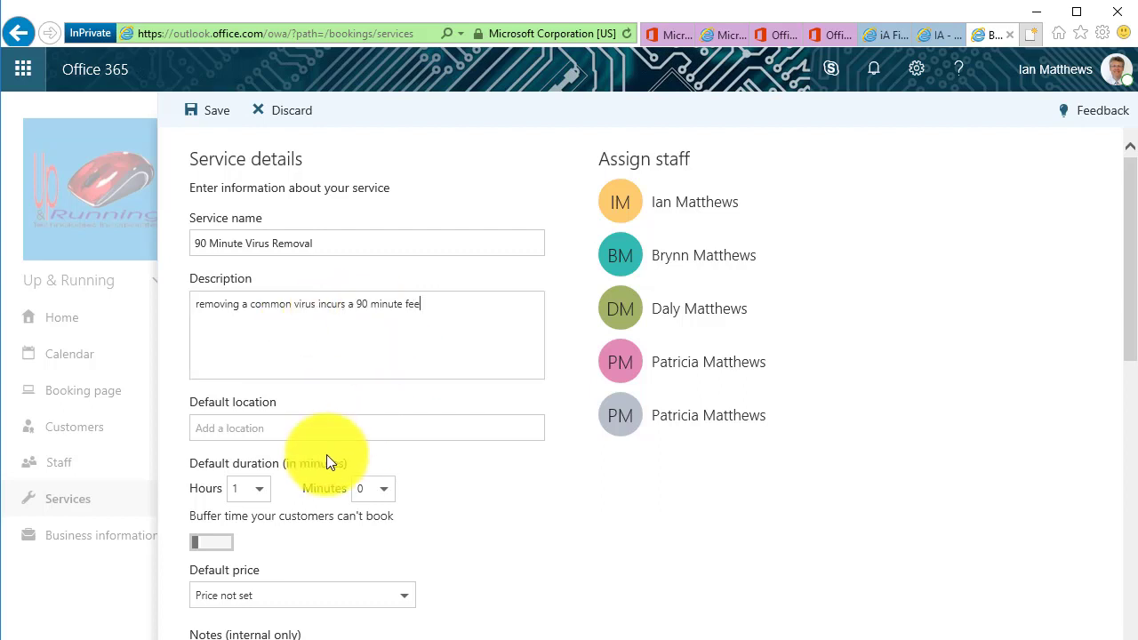
pyautogui.click(319, 431)
# Set the service location to Calgary and a fixed price of $160
pyautogui.write('Calgary')
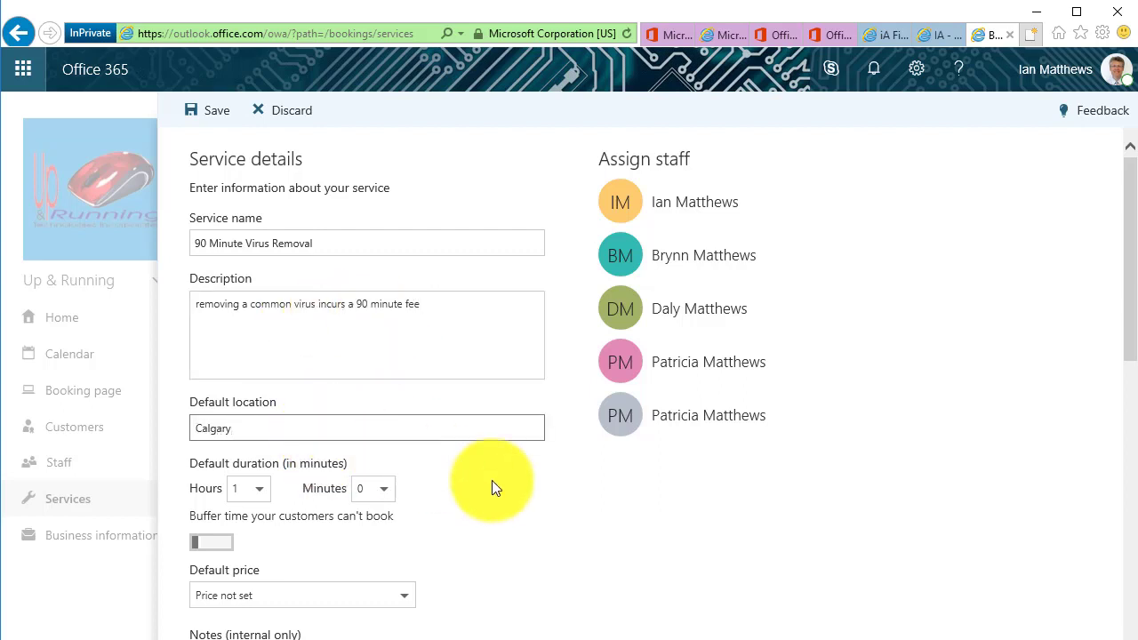
pyautogui.click(520, 487)
pyautogui.scroll(-3, 520, 487)
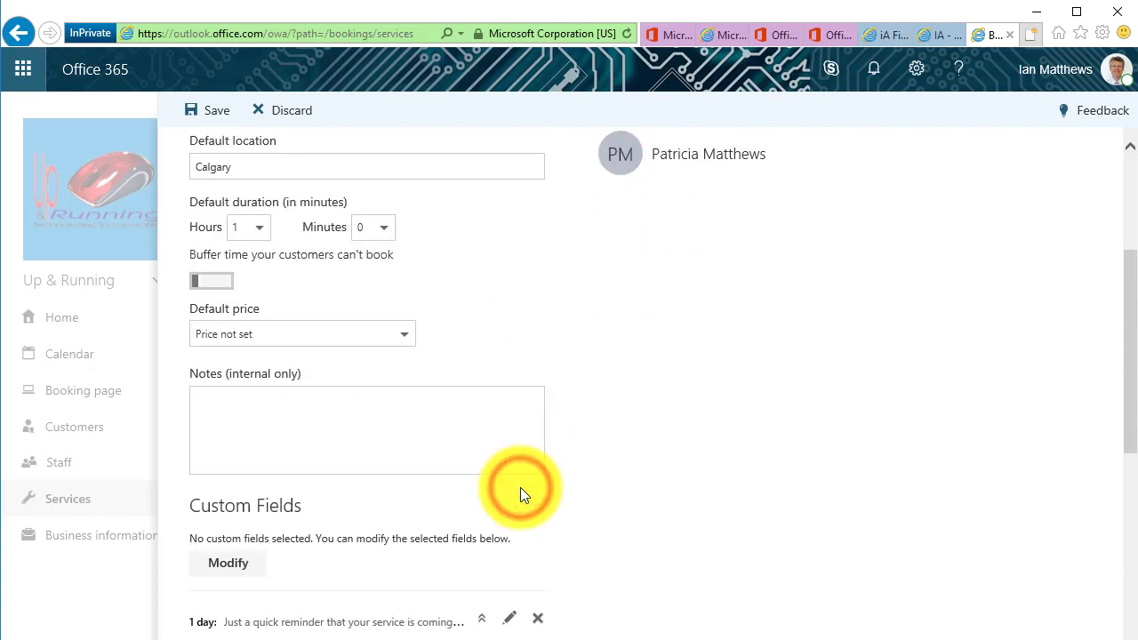
pyautogui.click(401, 335)
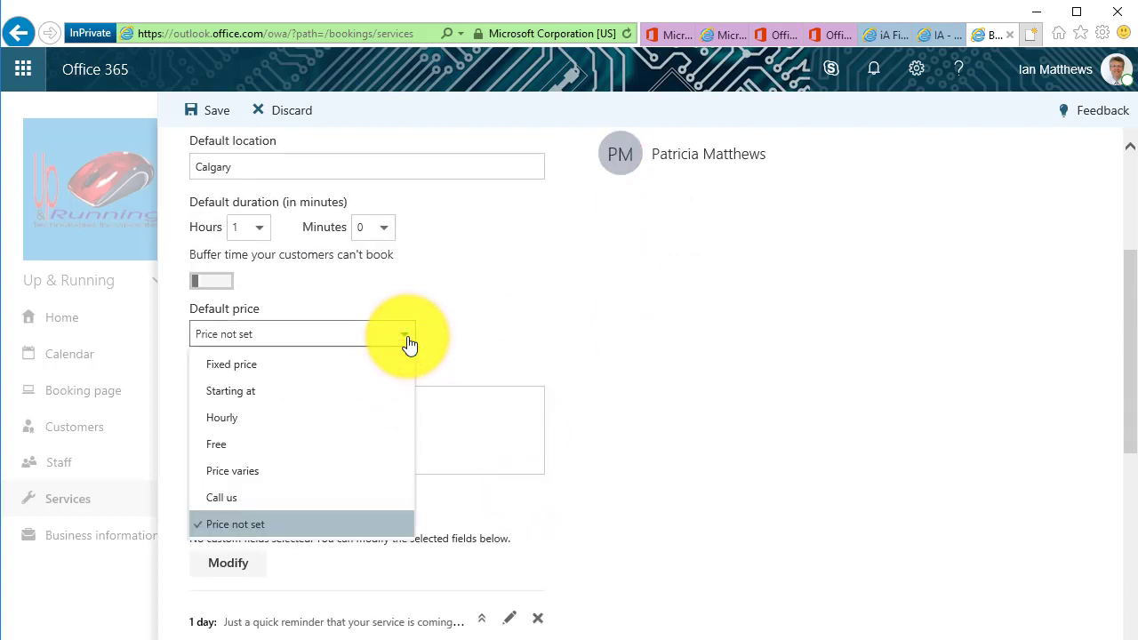
pyautogui.click(340, 364)
pyautogui.click(466, 333)
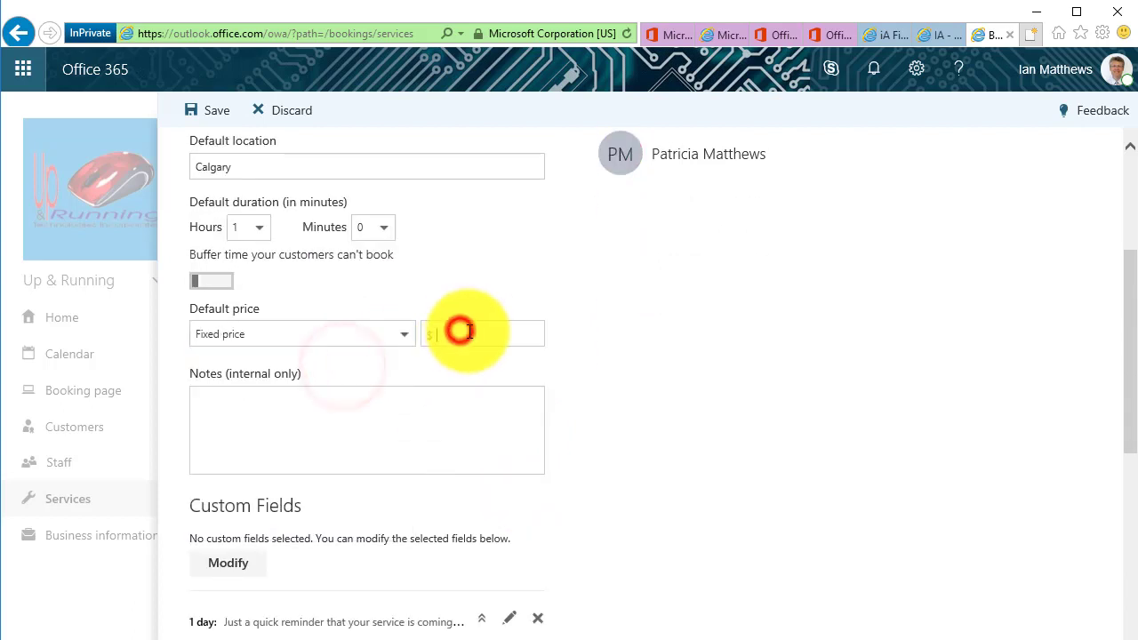
pyautogui.write('160')
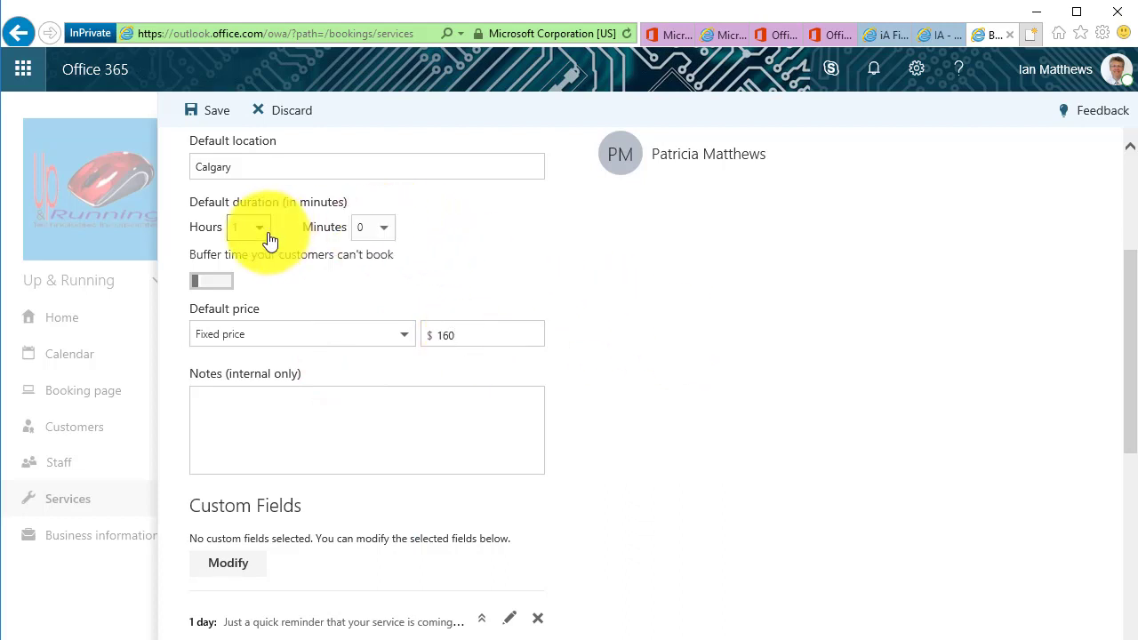
# Set the duration to 1 hour 30 minutes with a 10-minute buffer before
pyautogui.click(390, 230)
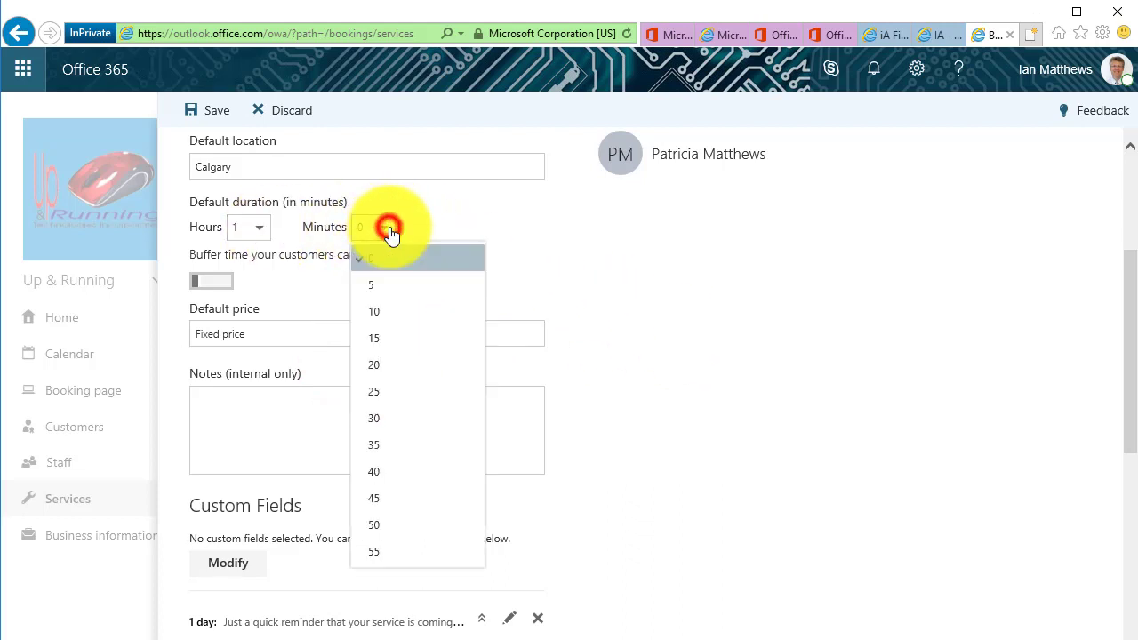
pyautogui.click(381, 423)
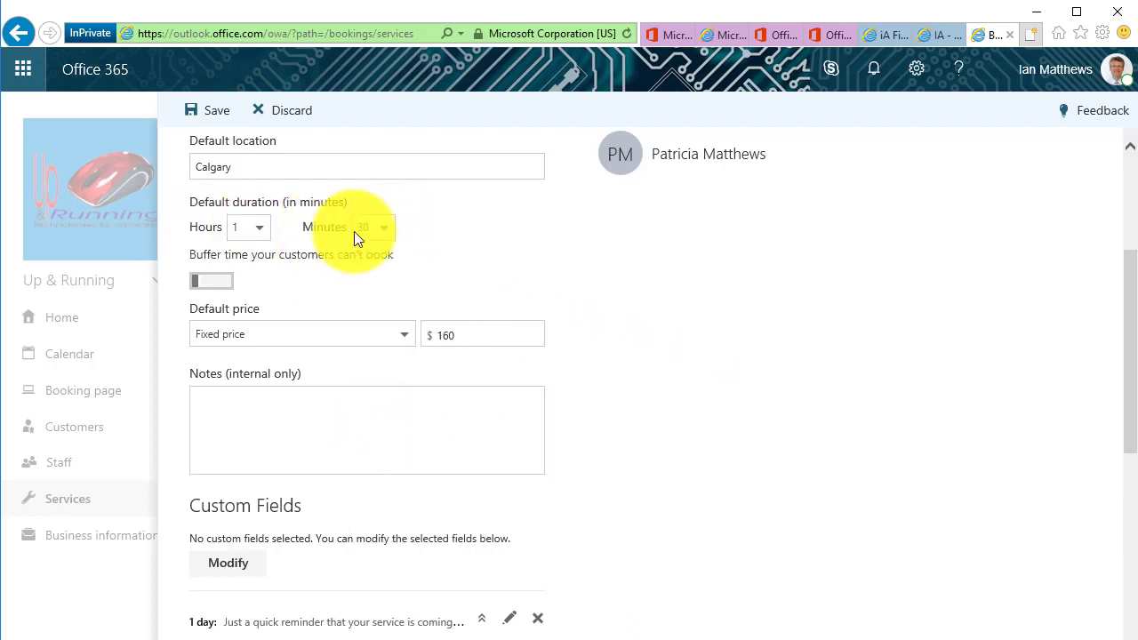
pyautogui.click(227, 289)
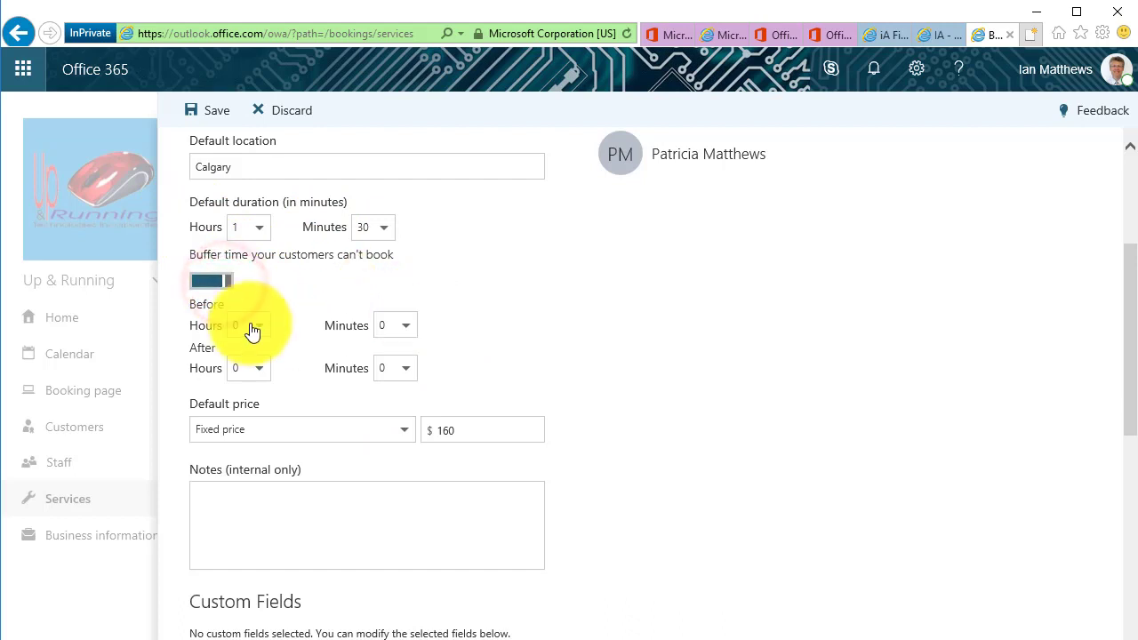
pyautogui.click(404, 325)
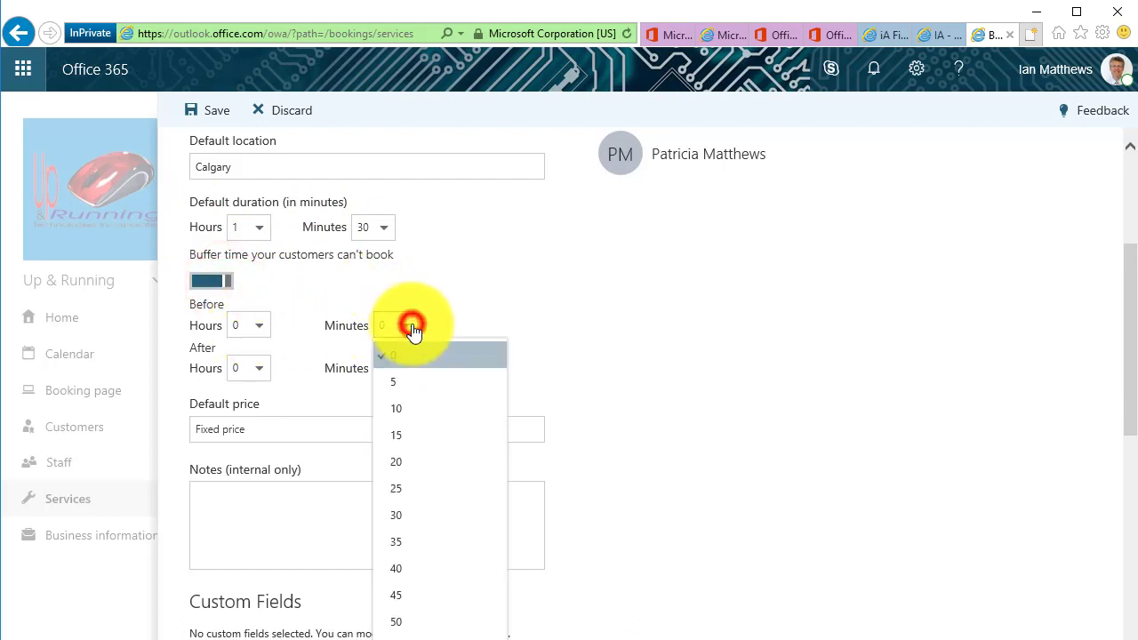
pyautogui.click(404, 411)
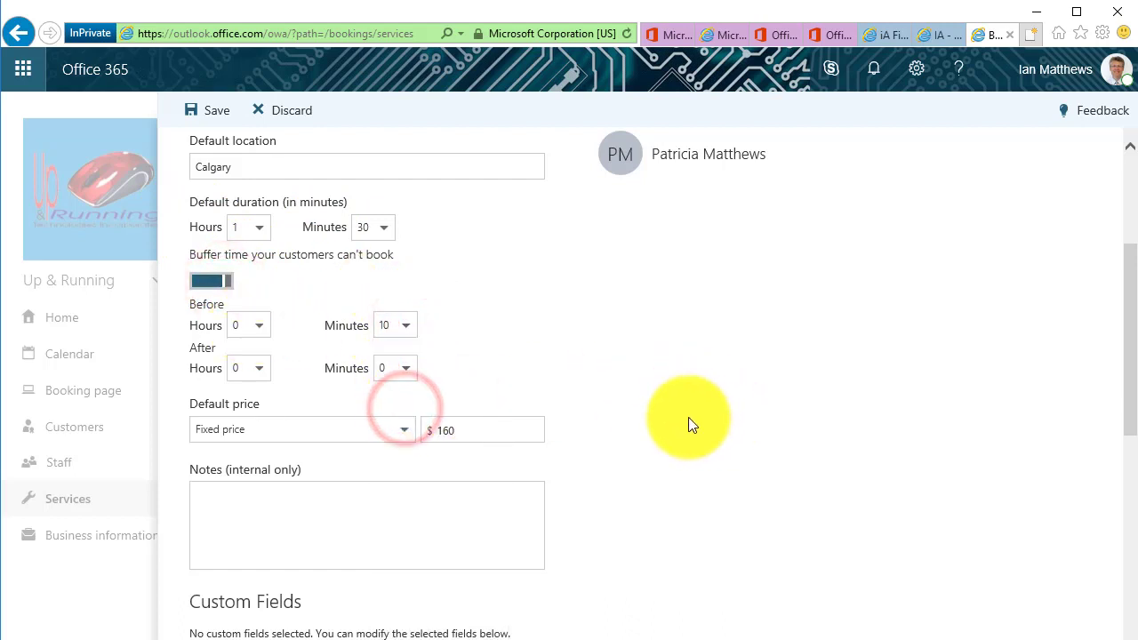
# Review the remaining options and save the 90 Minute Virus Removal service
pyautogui.scroll(-3, 803, 475)
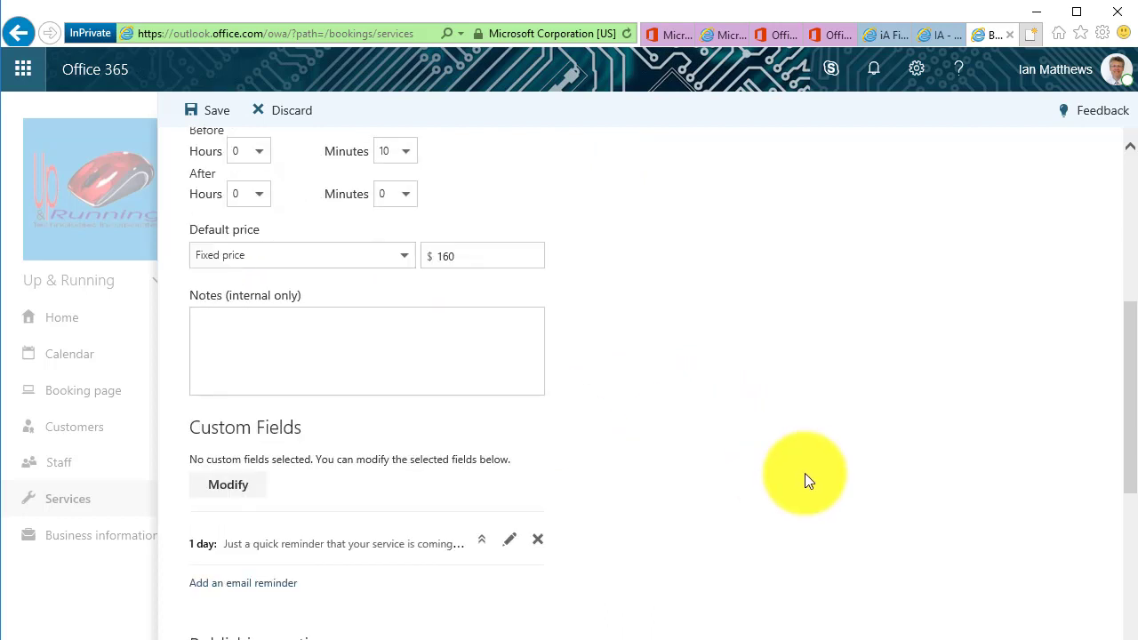
pyautogui.click(256, 333)
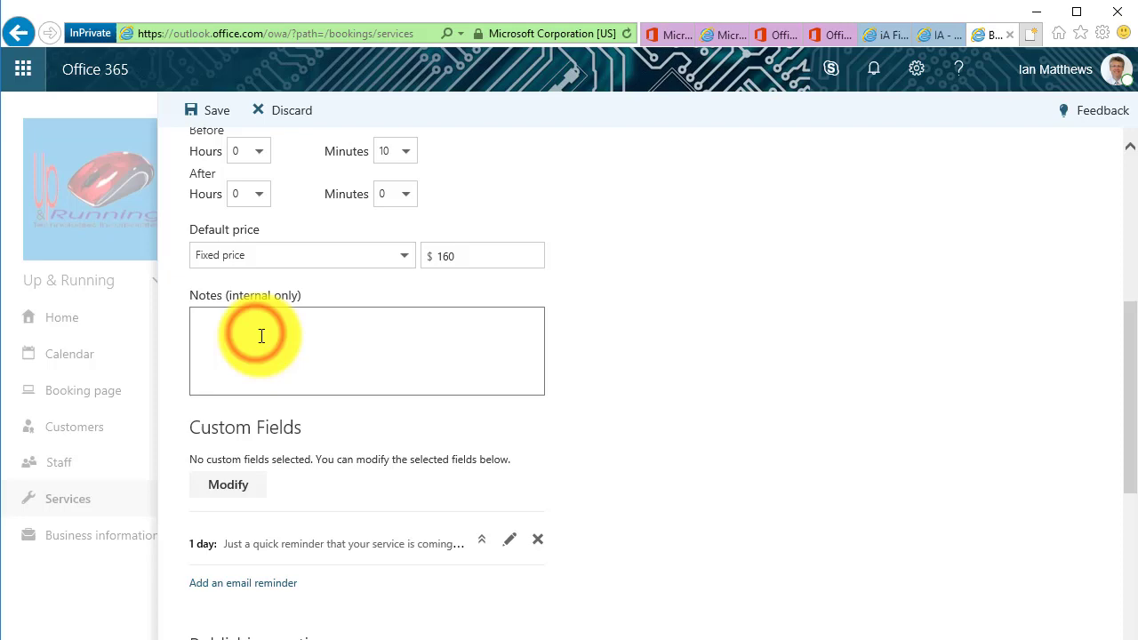
pyautogui.scroll(-3, 262, 336)
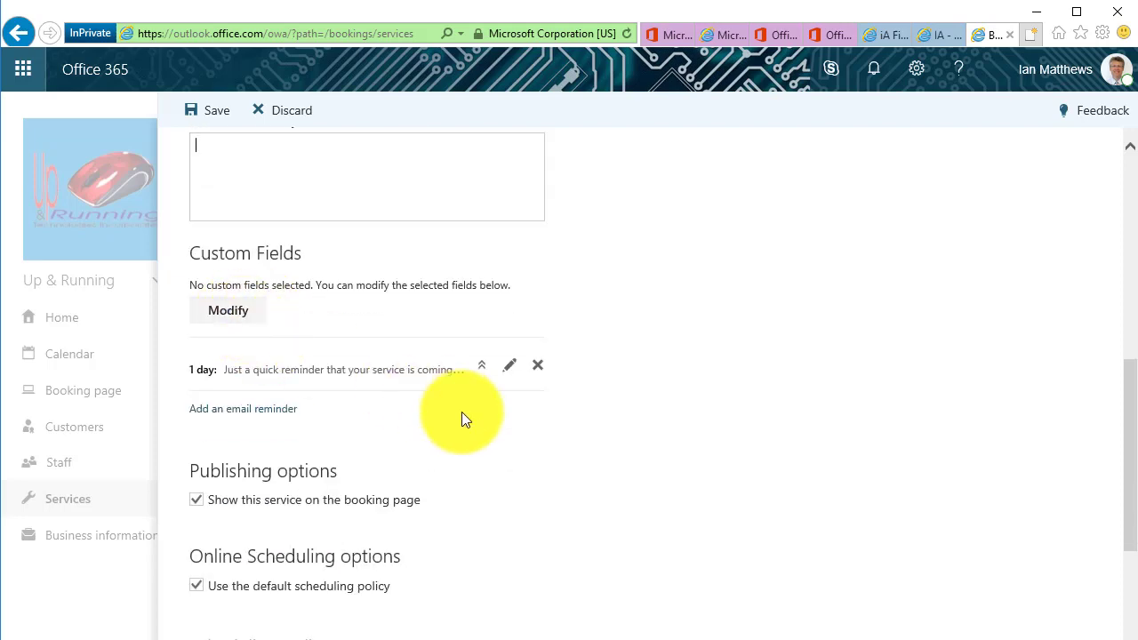
pyautogui.scroll(-4, 462, 412)
pyautogui.scroll(-2, 461, 412)
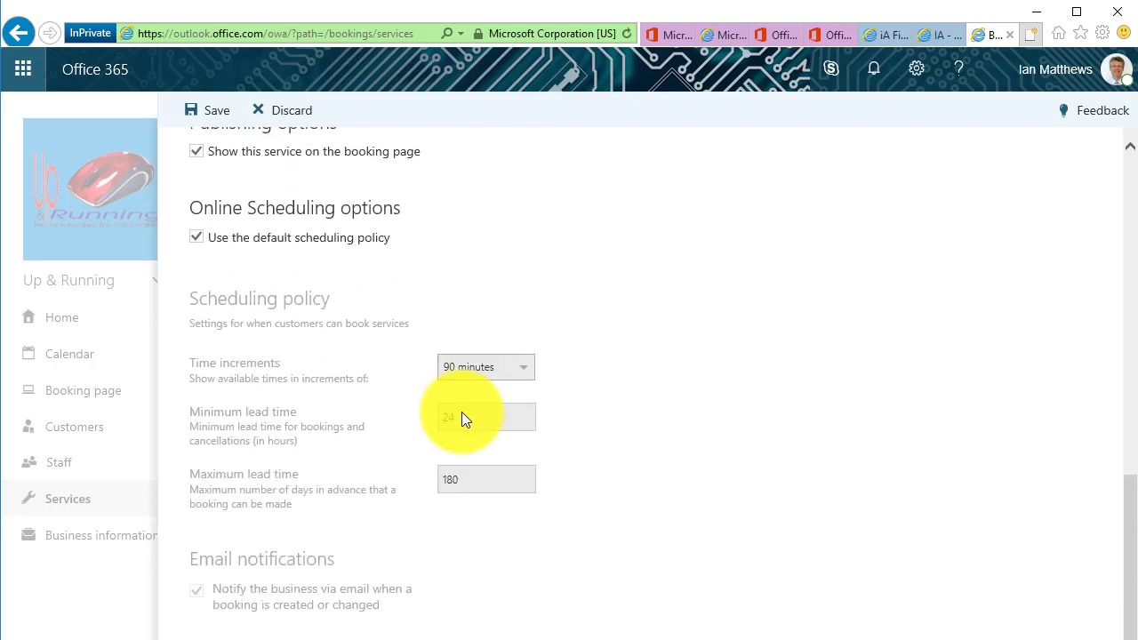
pyautogui.scroll(9, 717, 462)
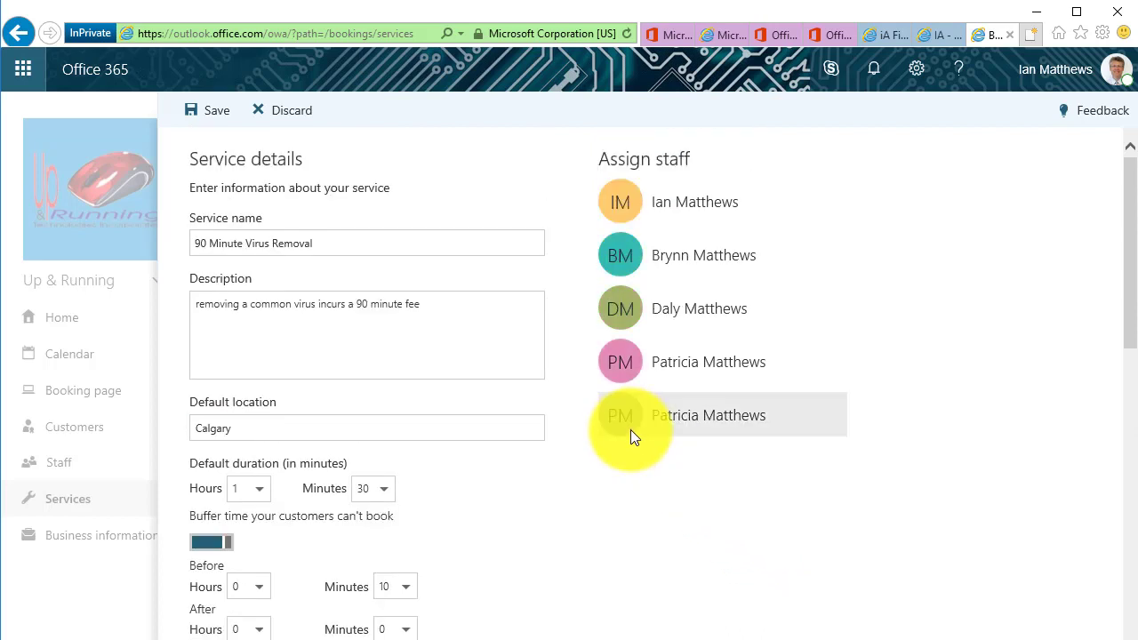
pyautogui.click(199, 112)
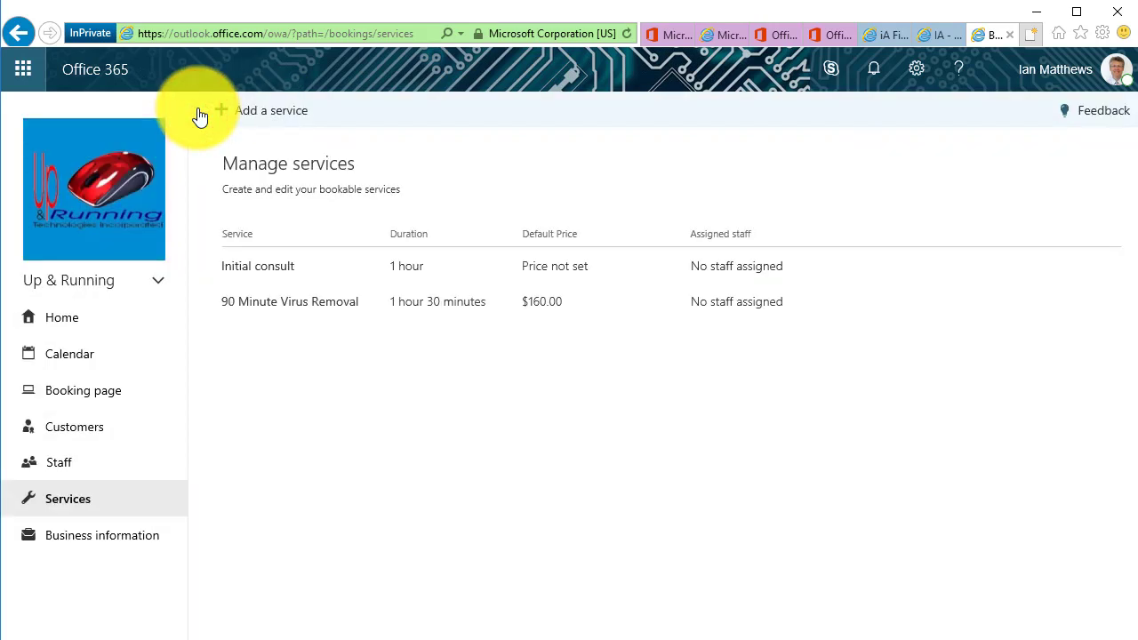
# Reopen the 90 Minute Virus Removal service, discard it unchanged, check Business information, return Home
pyautogui.click(319, 306)
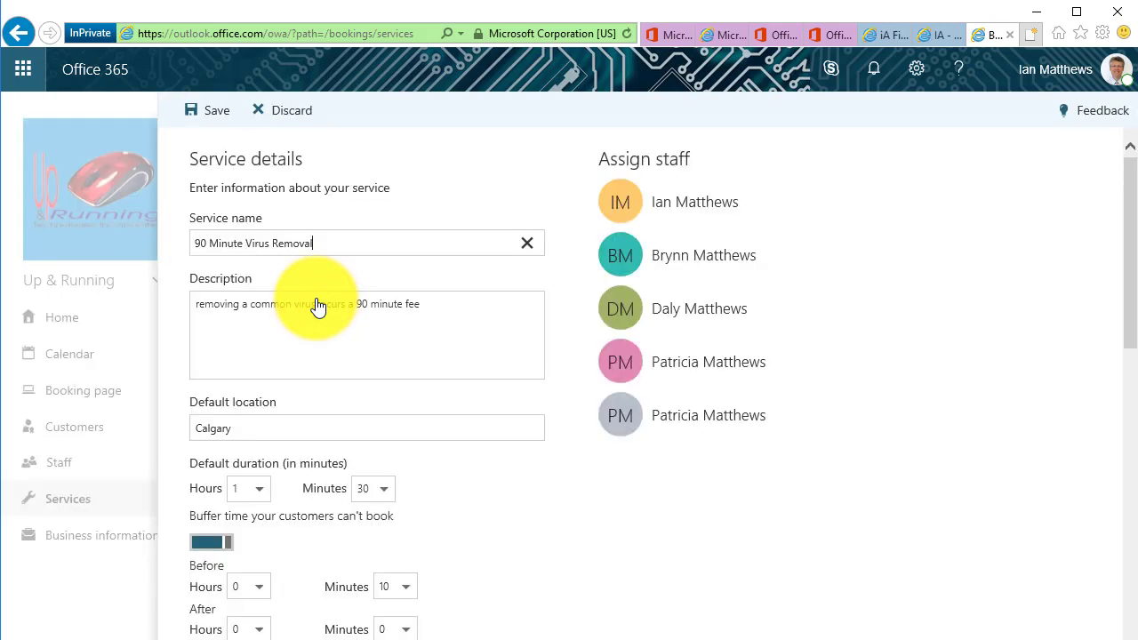
pyautogui.click(199, 112)
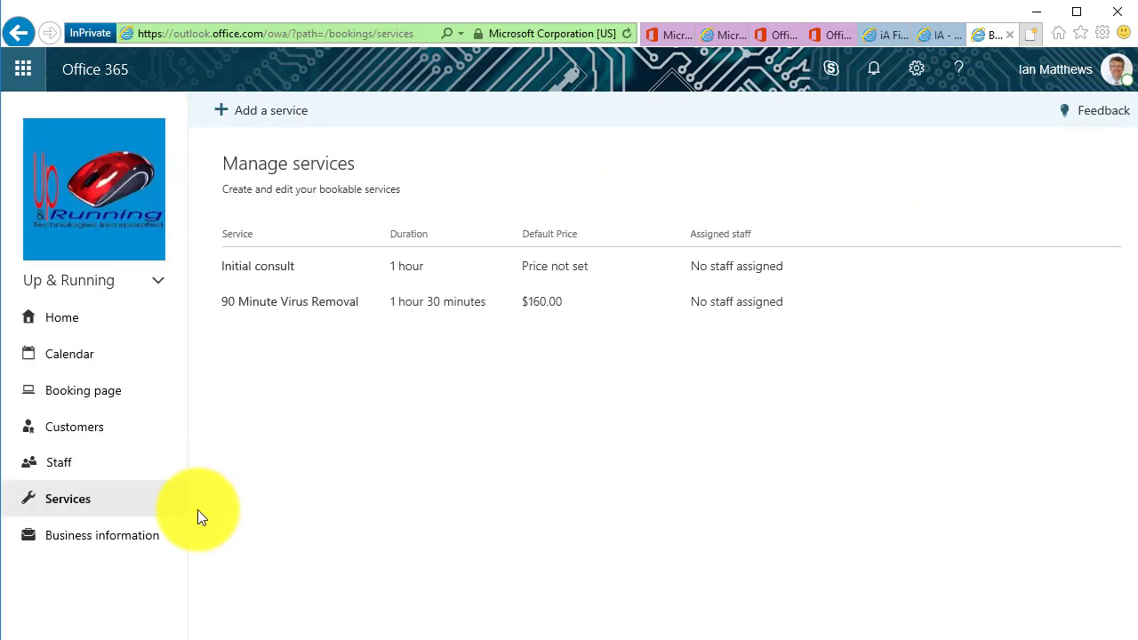
pyautogui.click(132, 540)
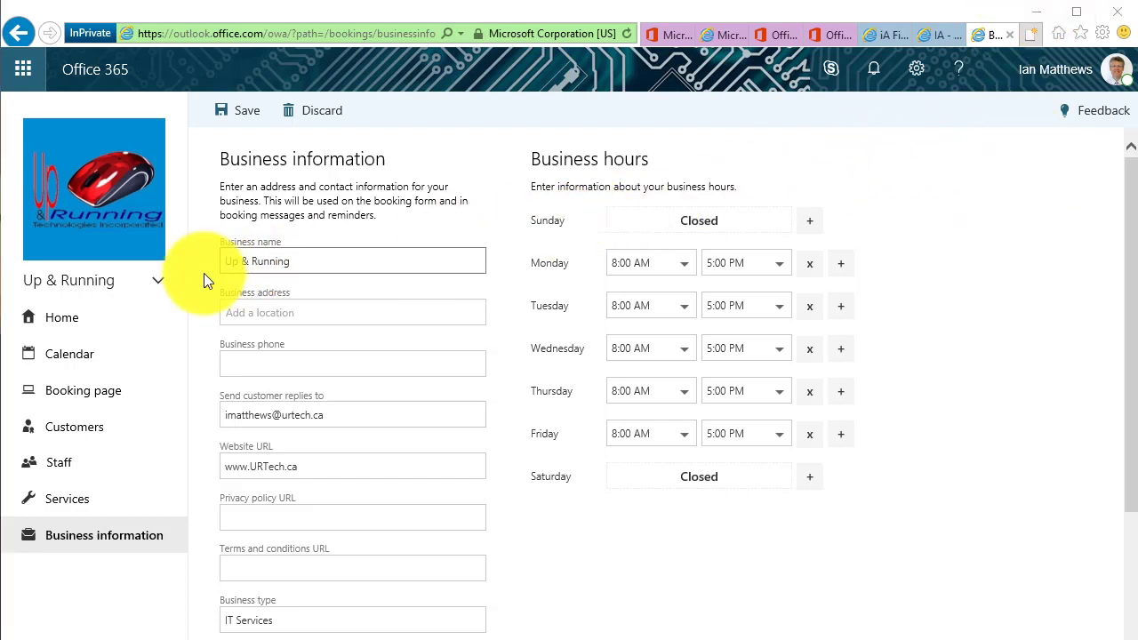
pyautogui.click(78, 319)
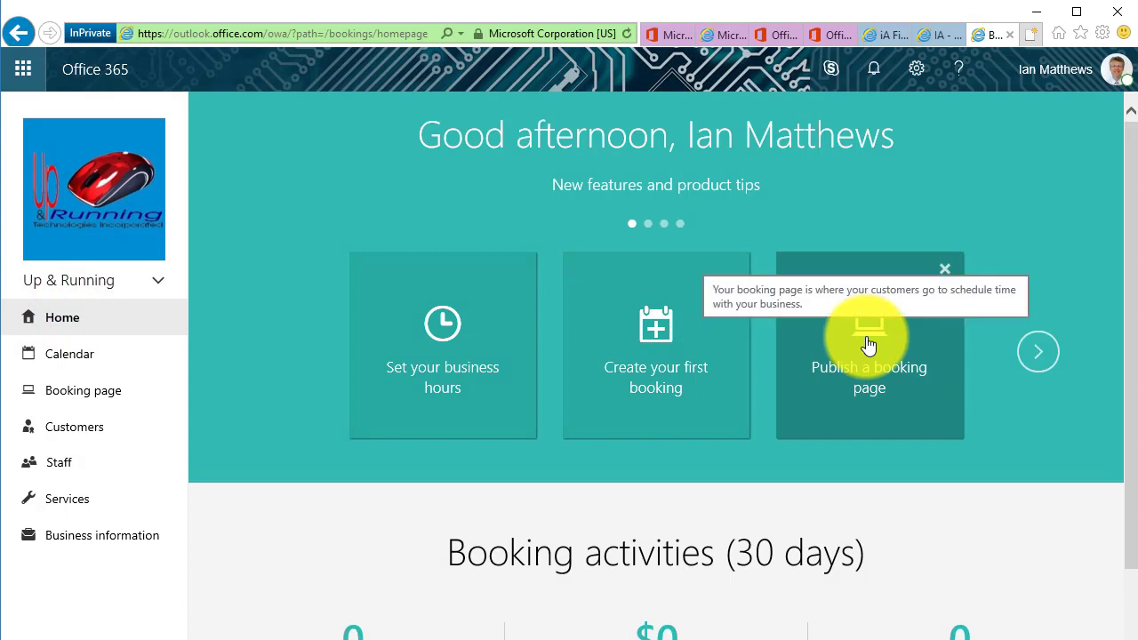
# Copy the booking page share link, allowing clipboard access, and open a new InPrivate tab
pyautogui.click(868, 345)
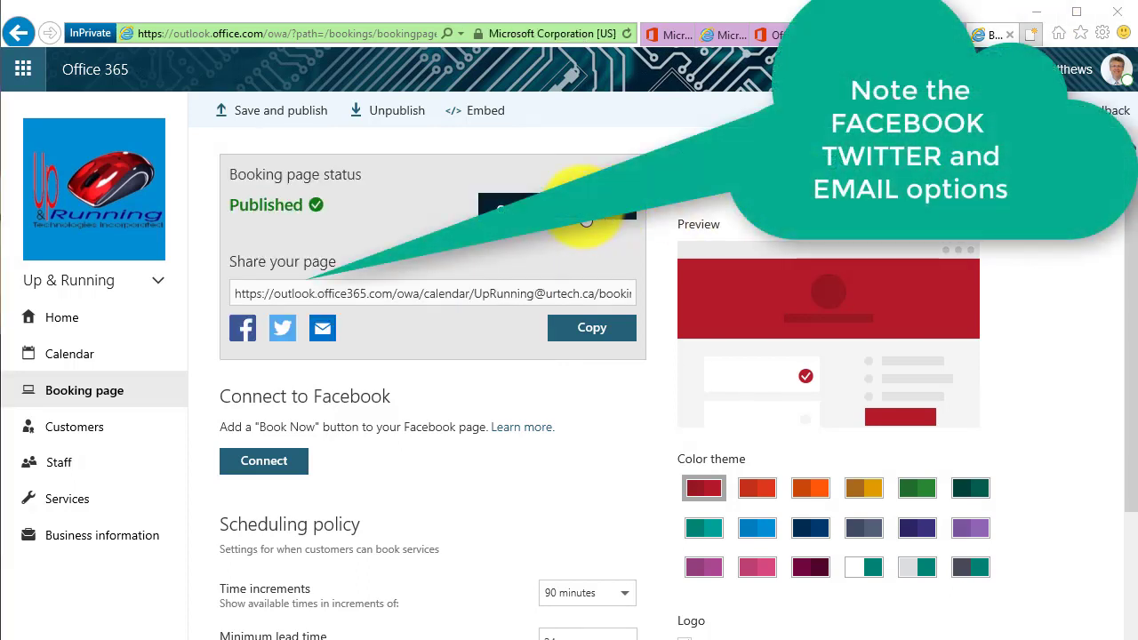
pyautogui.click(361, 291)
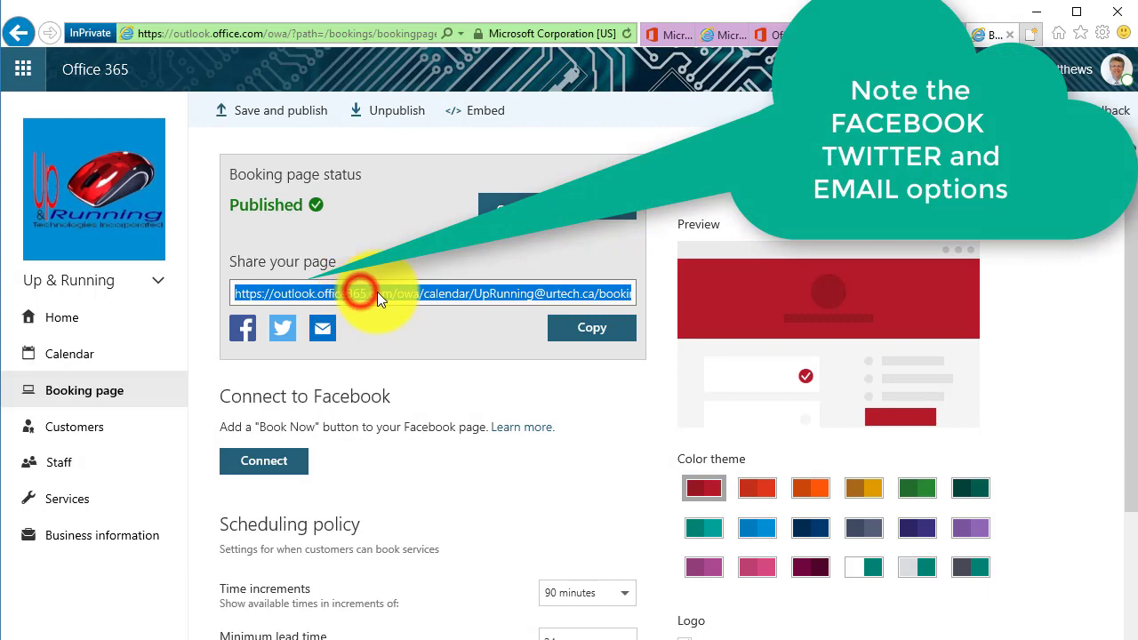
pyautogui.click(603, 328)
pyautogui.click(693, 311)
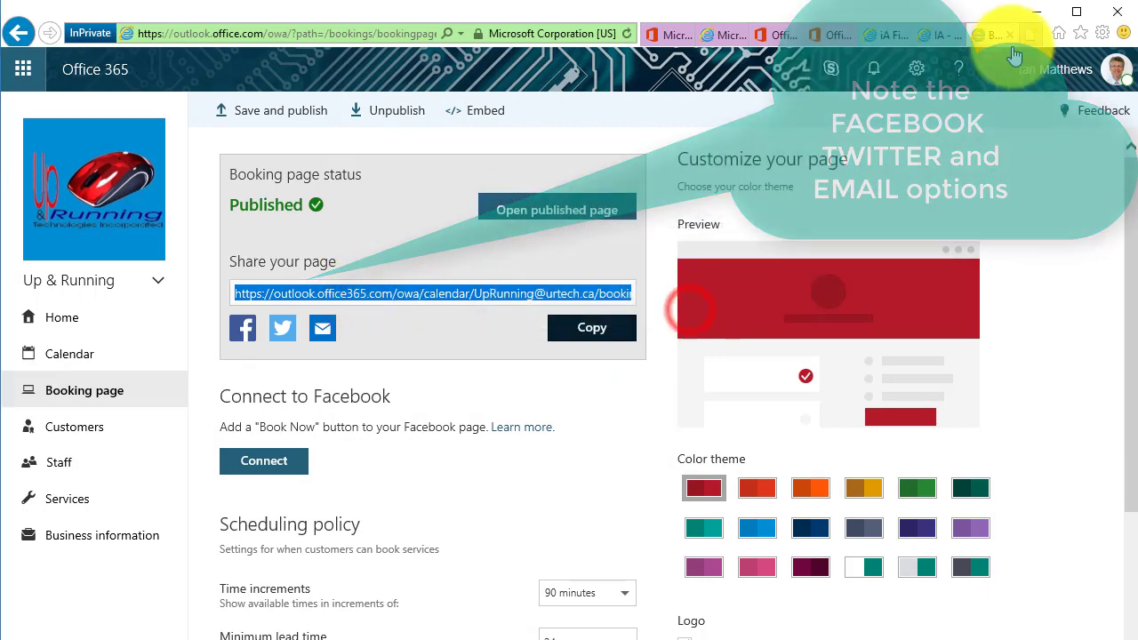
pyautogui.click(1031, 35)
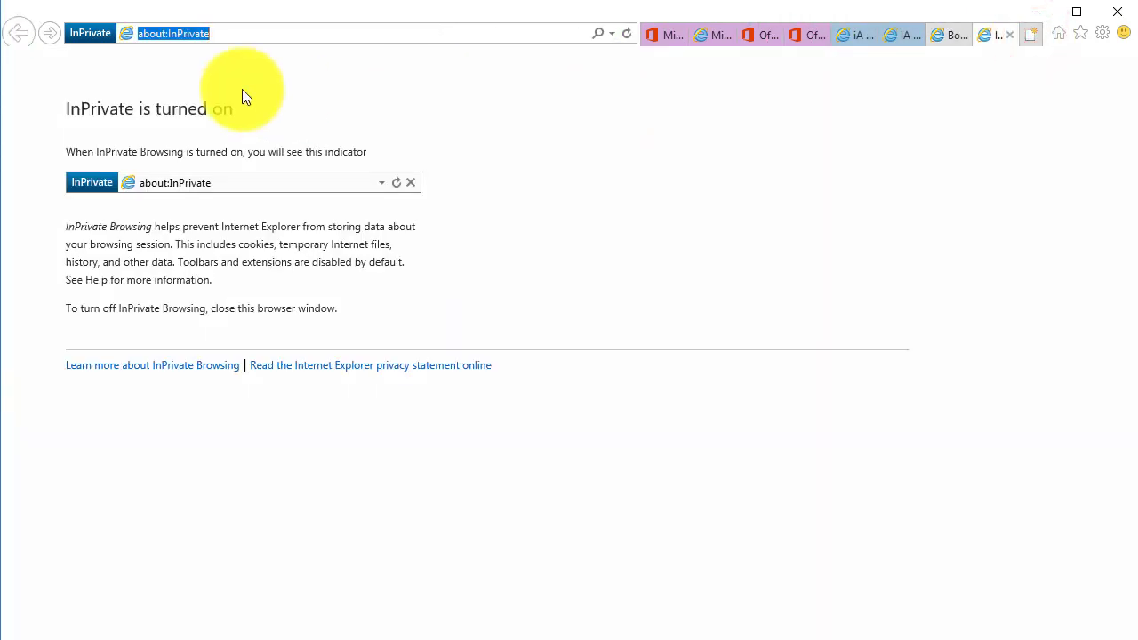
# Load the pasted booking page link and choose the 90 Minute Virus Removal service
pyautogui.hotkey('ctrl', 'v')
pyautogui.press('Return')
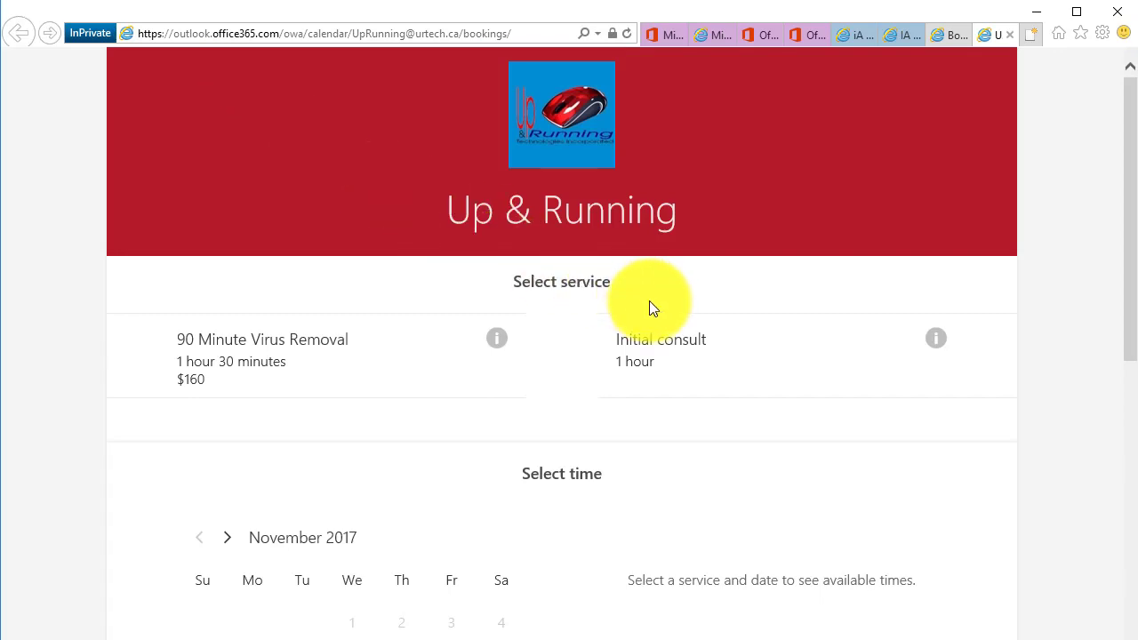
pyautogui.scroll(-5, 826, 391)
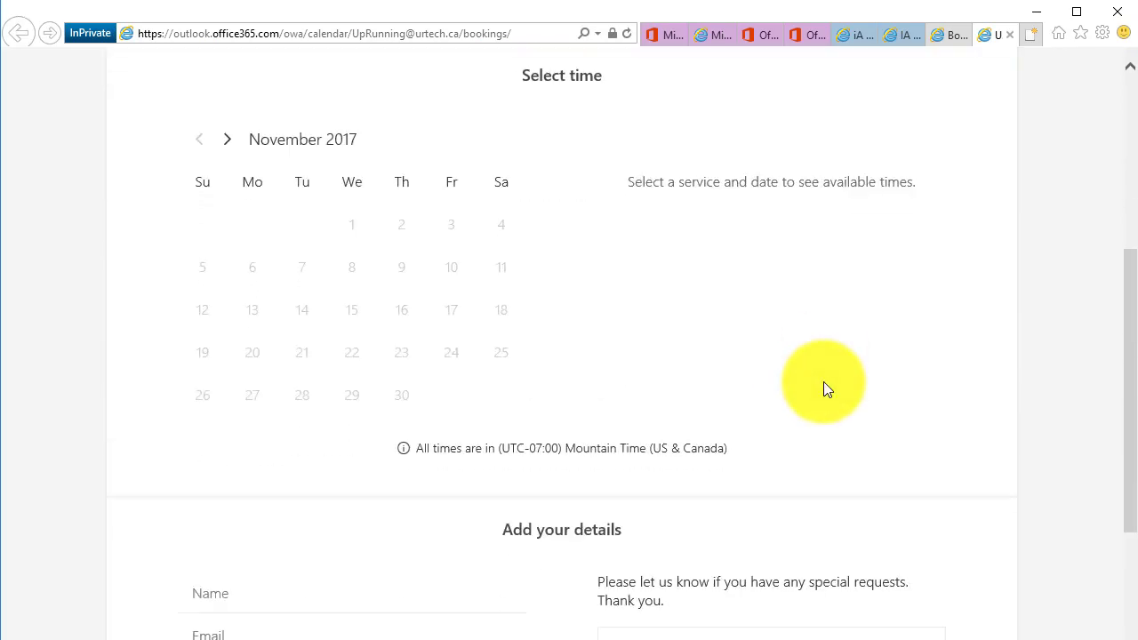
pyautogui.scroll(-3, 826, 382)
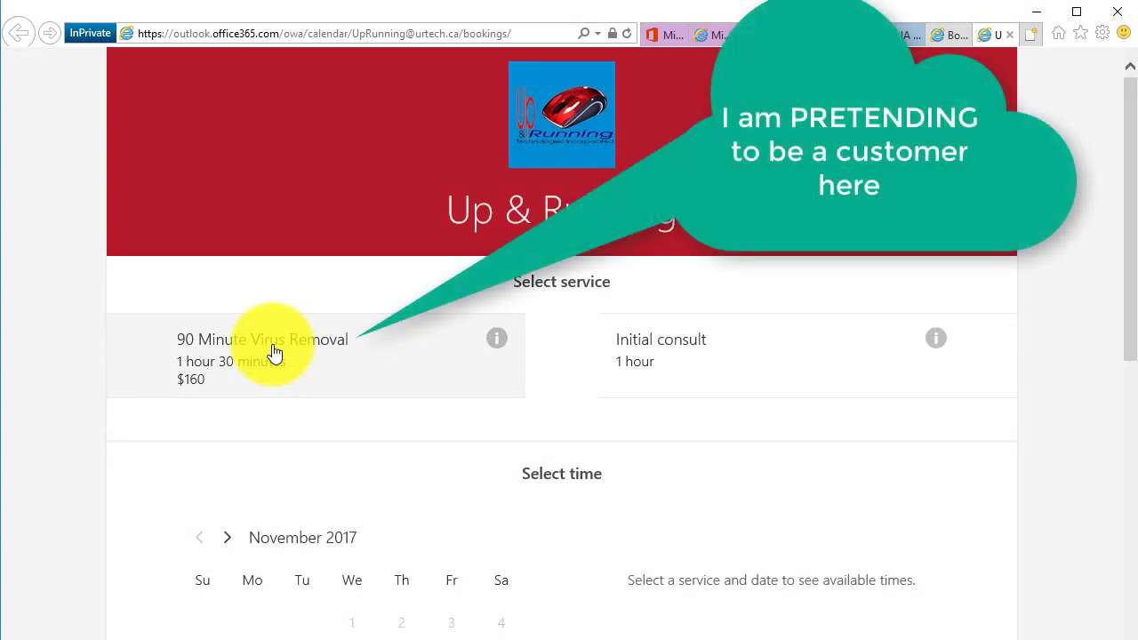
pyautogui.click(274, 353)
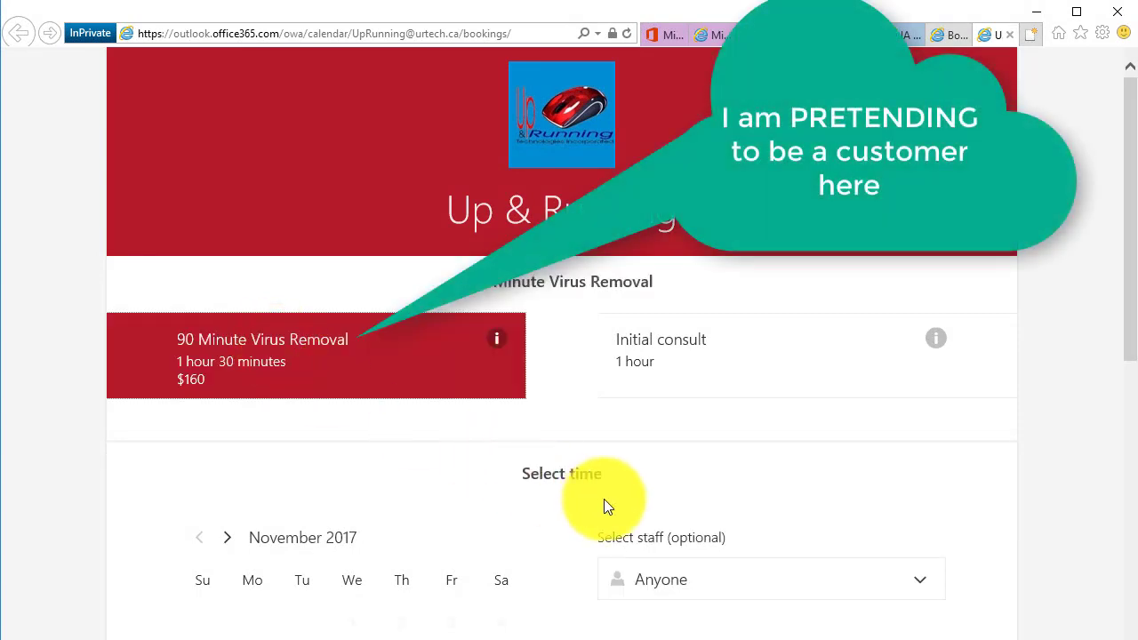
# Schedule it for November 27 at 10:00 am with a selected staff member
pyautogui.scroll(-3, 605, 502)
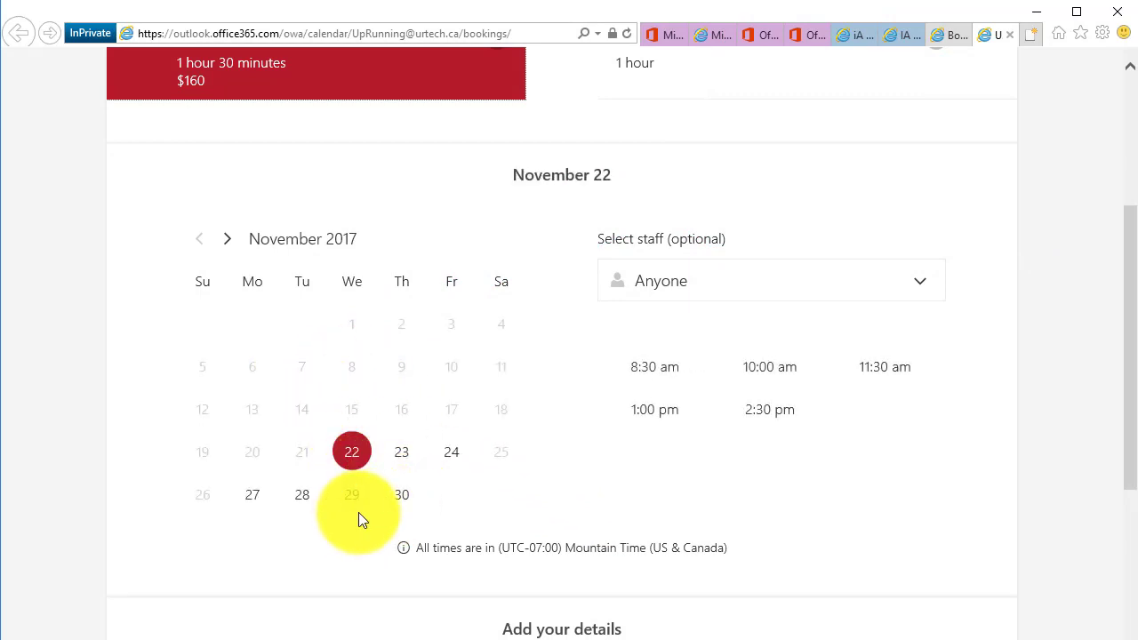
pyautogui.click(254, 496)
pyautogui.click(736, 278)
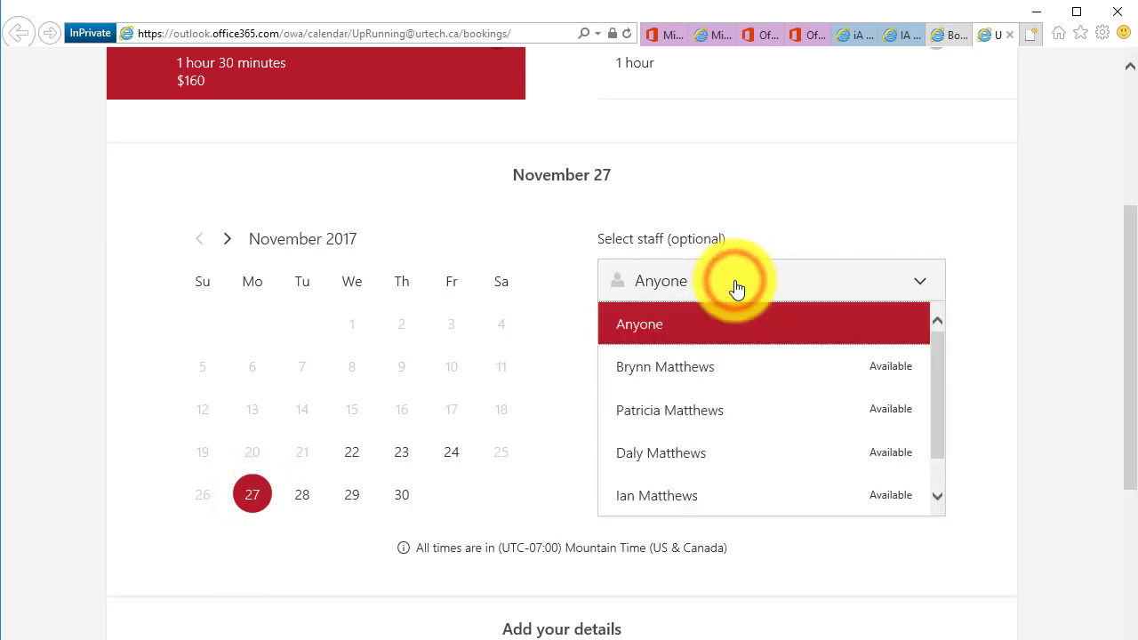
pyautogui.click(682, 496)
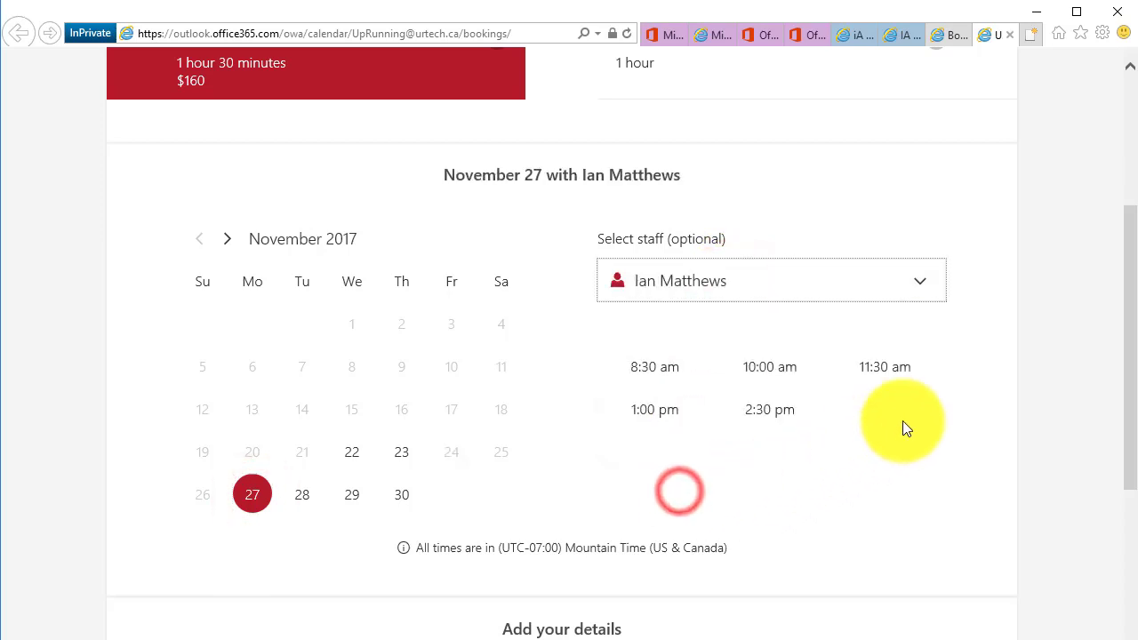
pyautogui.click(877, 282)
pyautogui.click(986, 437)
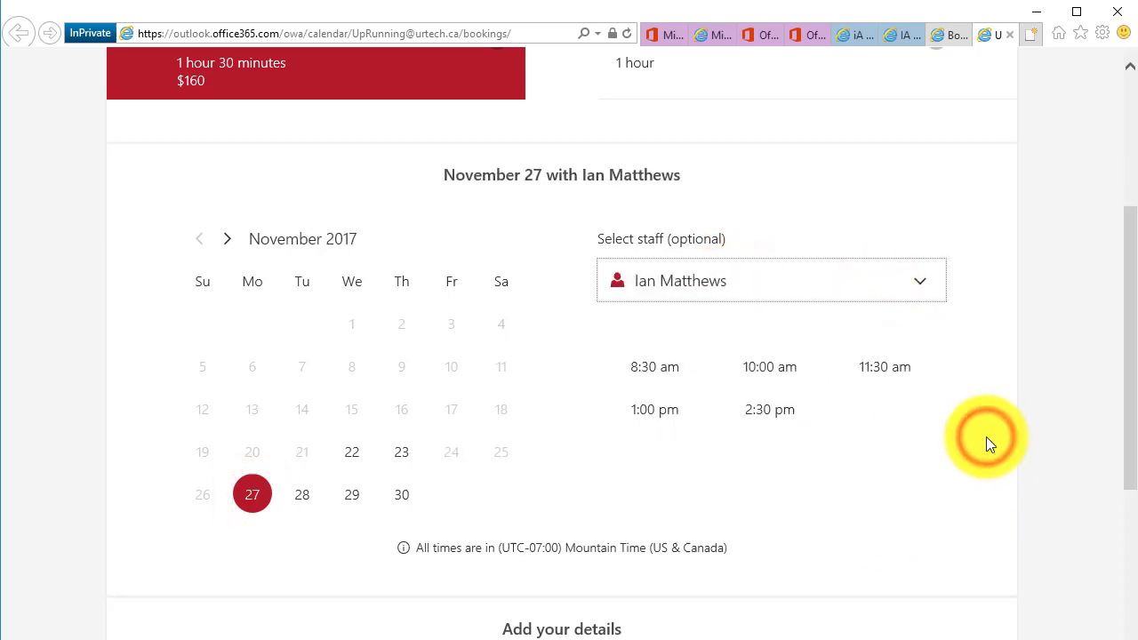
pyautogui.click(763, 369)
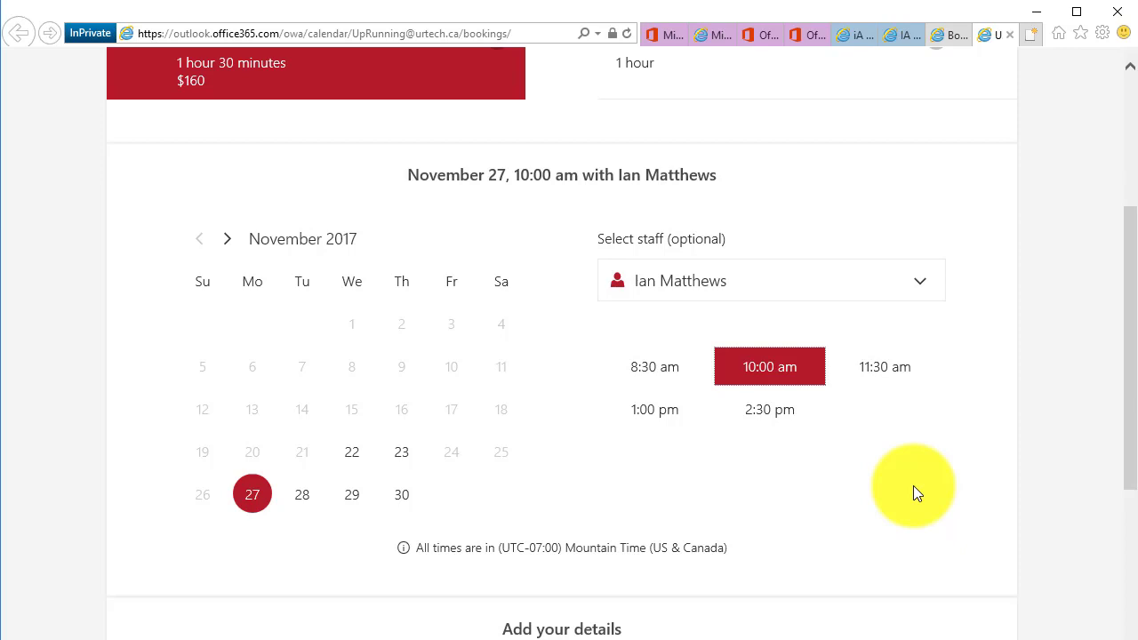
pyautogui.scroll(-5, 914, 485)
# Enter the customer's name, e-mail address, phone number and street address
pyautogui.click(204, 299)
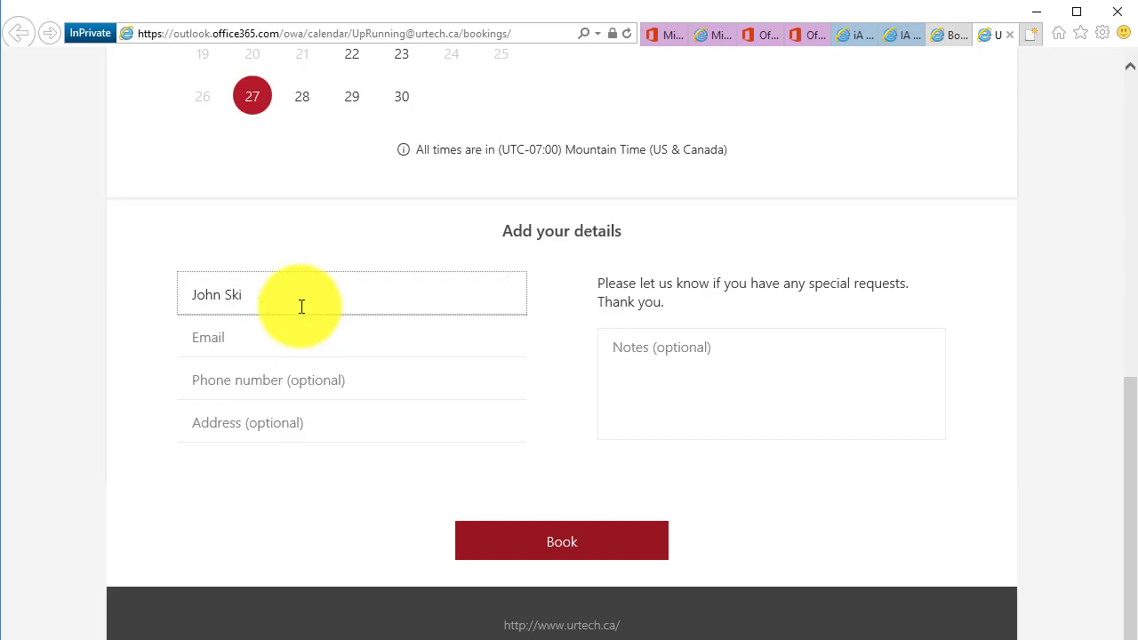
pyautogui.press('Tab')
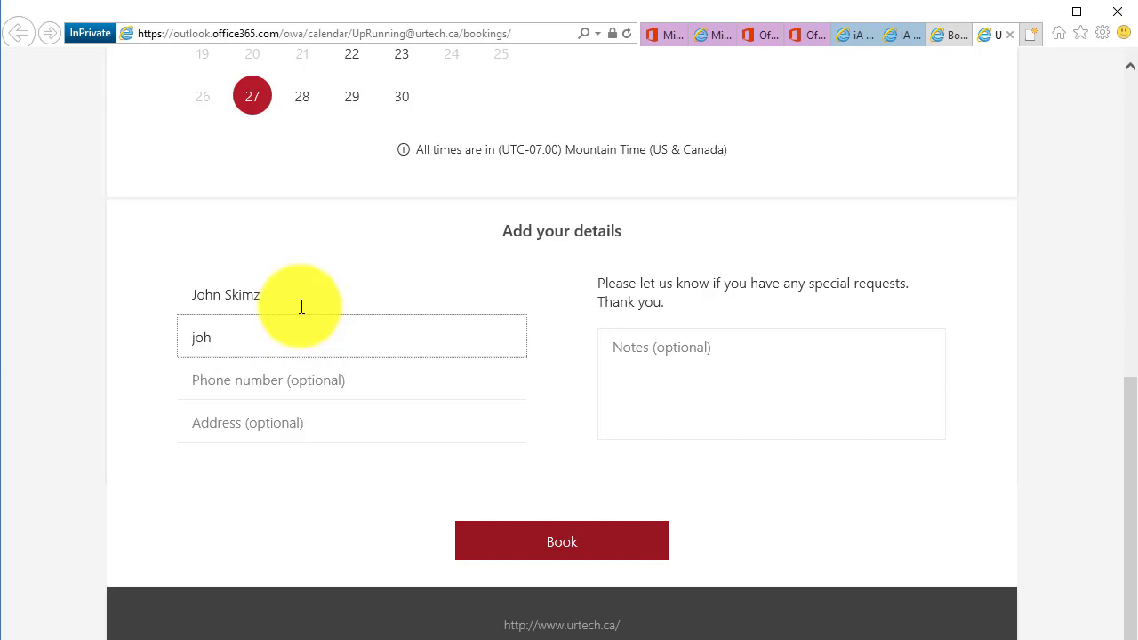
pyautogui.press('Tab')
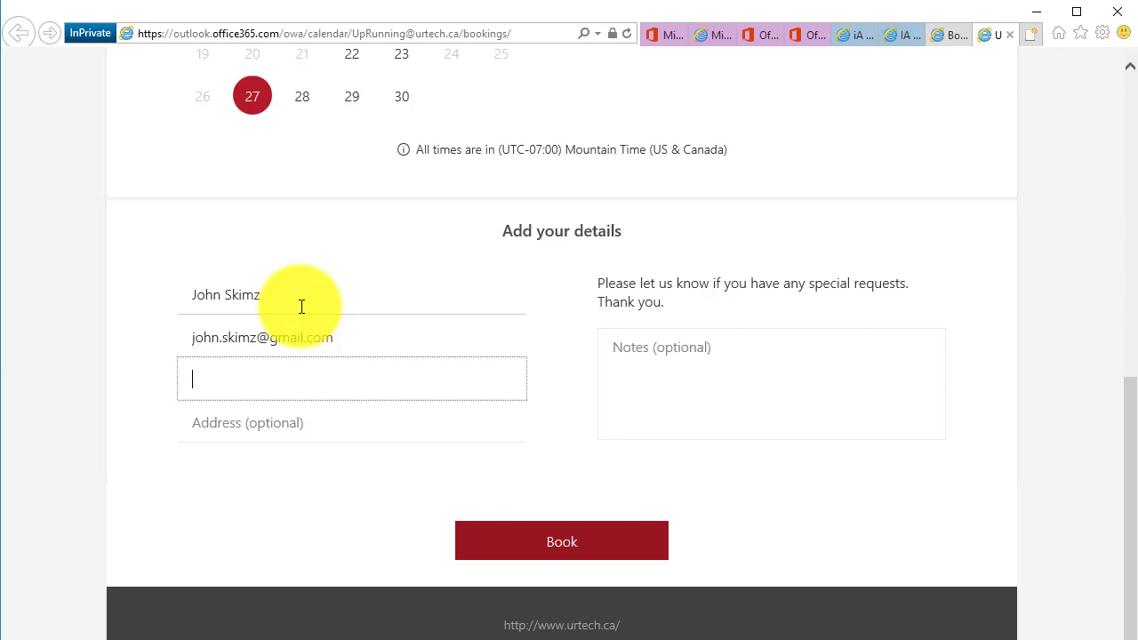
pyautogui.write('403')
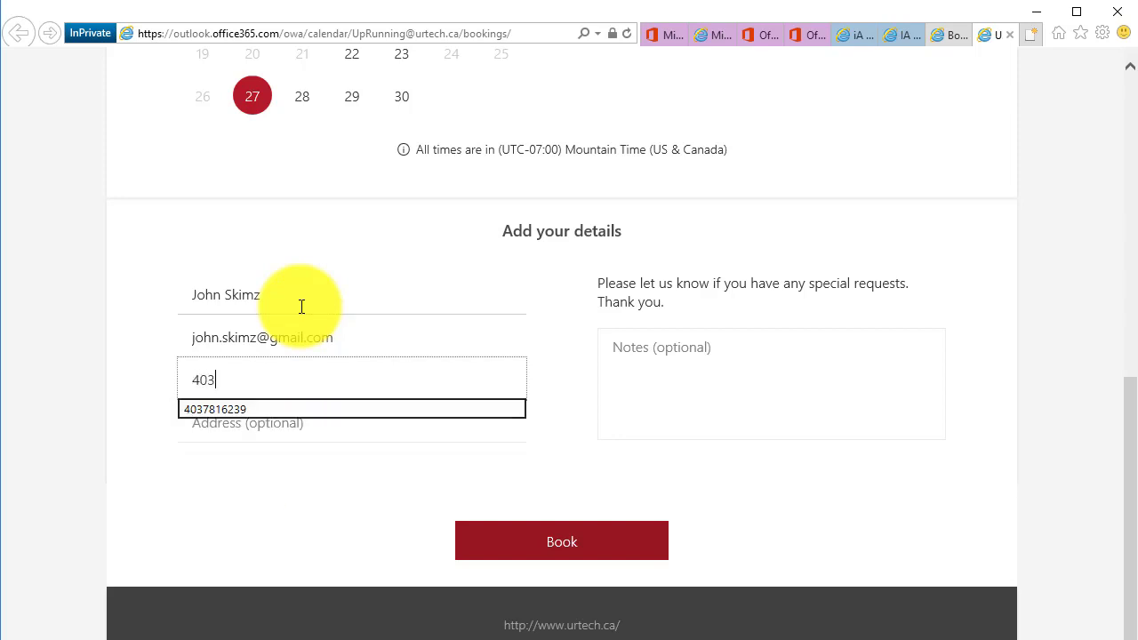
pyautogui.write('-555-5555')
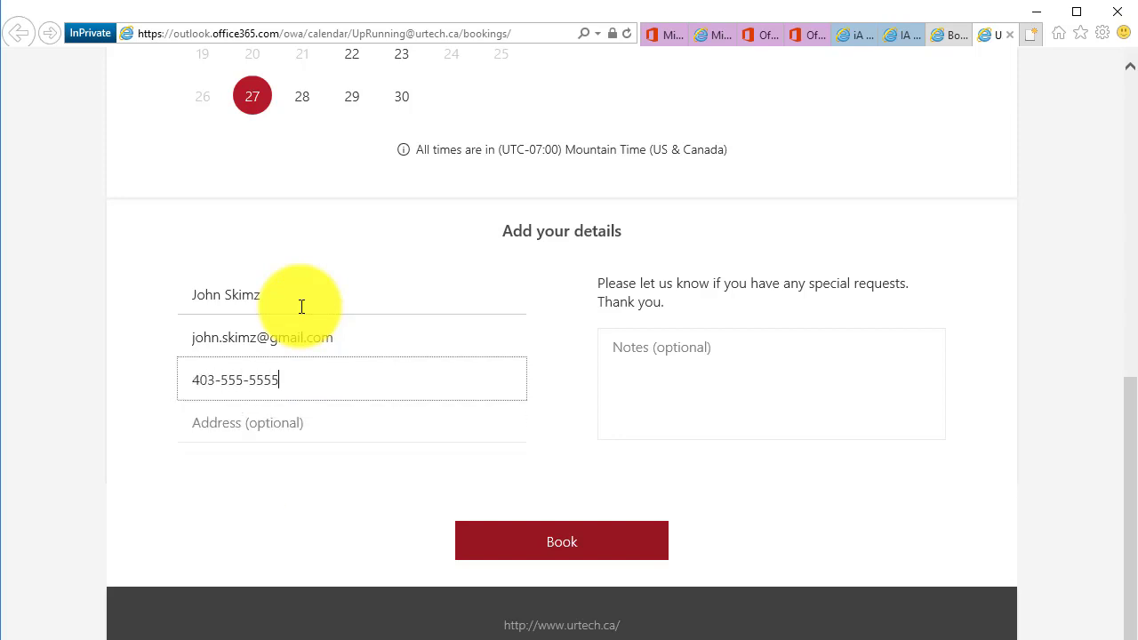
pyautogui.press('Tab')
pyautogui.write('111')
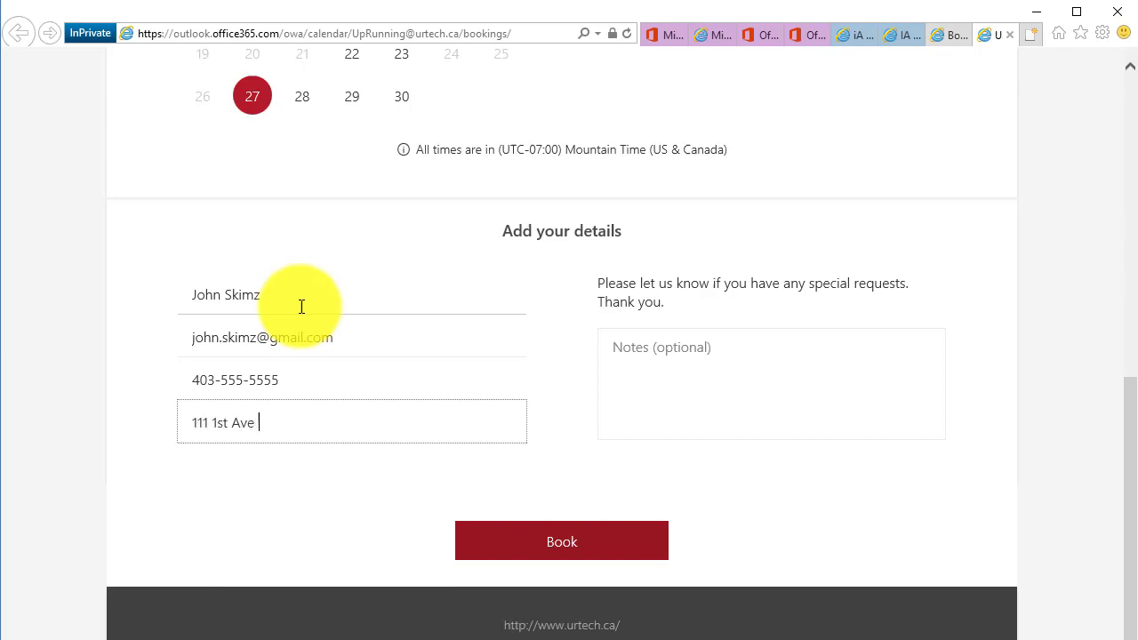
# Add a note that a cryptolocker virus needs removing, and submit the booking
pyautogui.press('Tab')
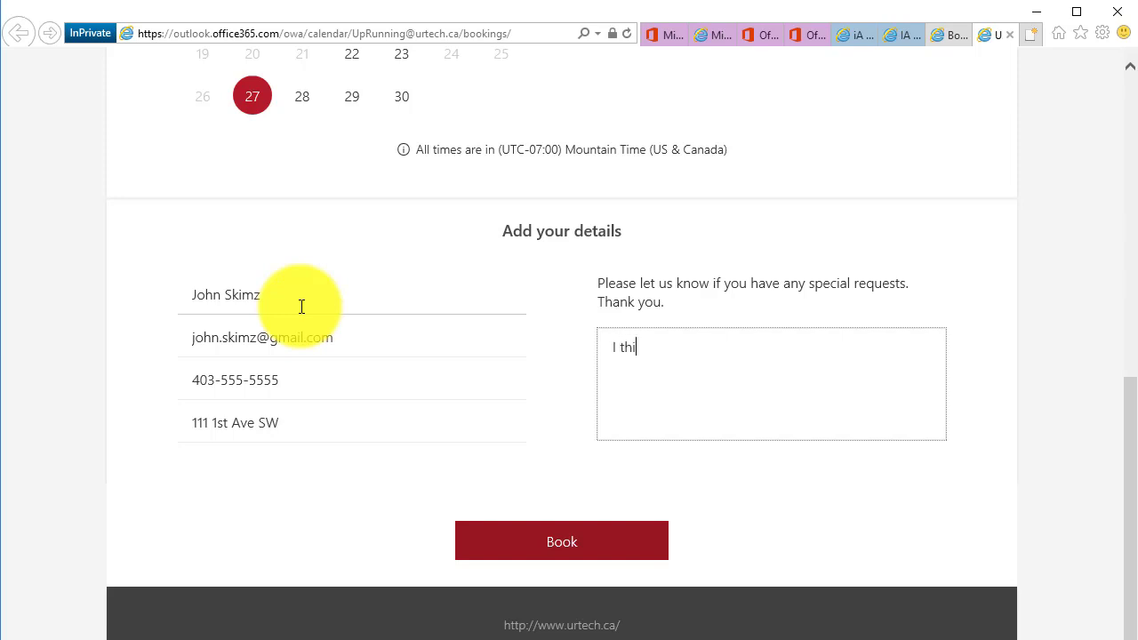
pyautogui.write('I think it is a cryptolo')
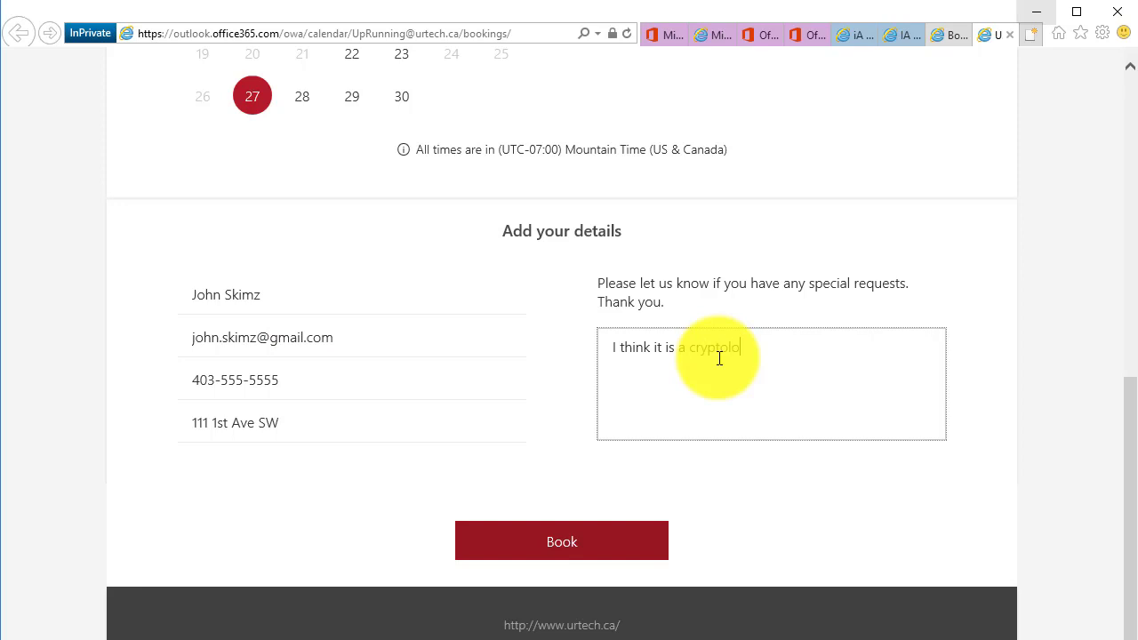
pyautogui.write('cker virus that needs to be removed.')
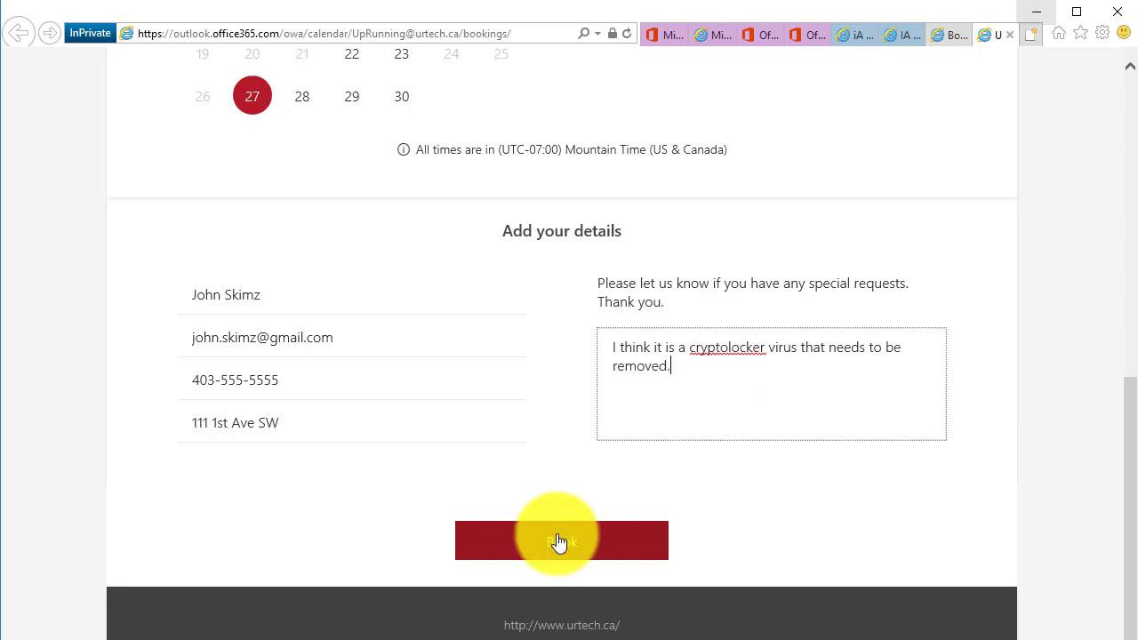
pyautogui.click(558, 542)
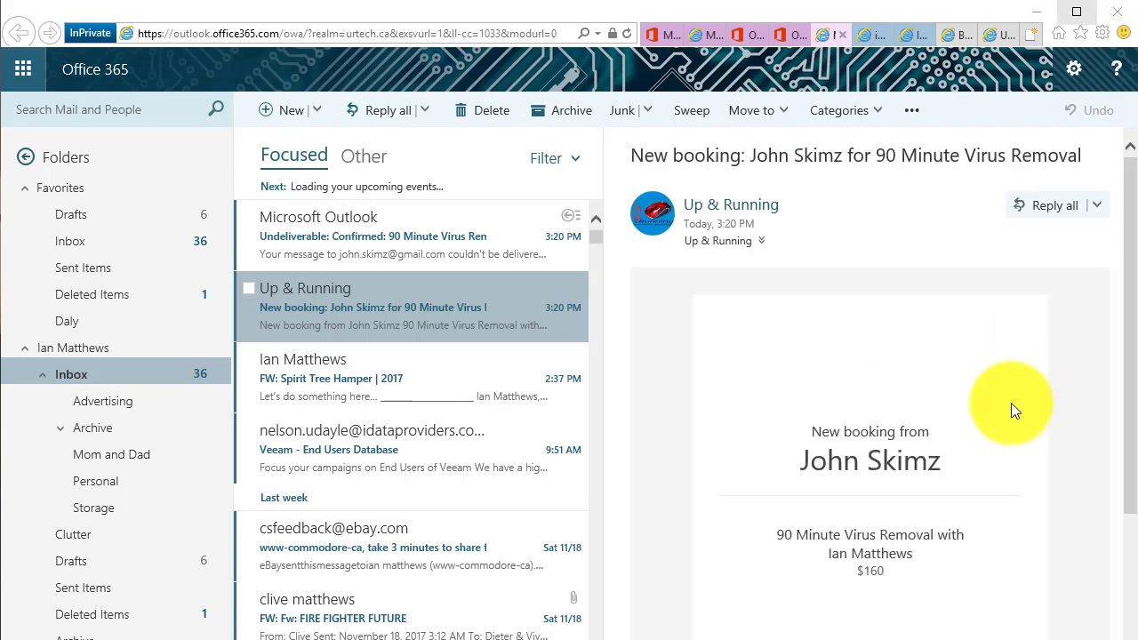
# Scroll the booking email to see the Monday, November 27, 10:00–11:30 AM appointment
pyautogui.scroll(-3, 1011, 403)
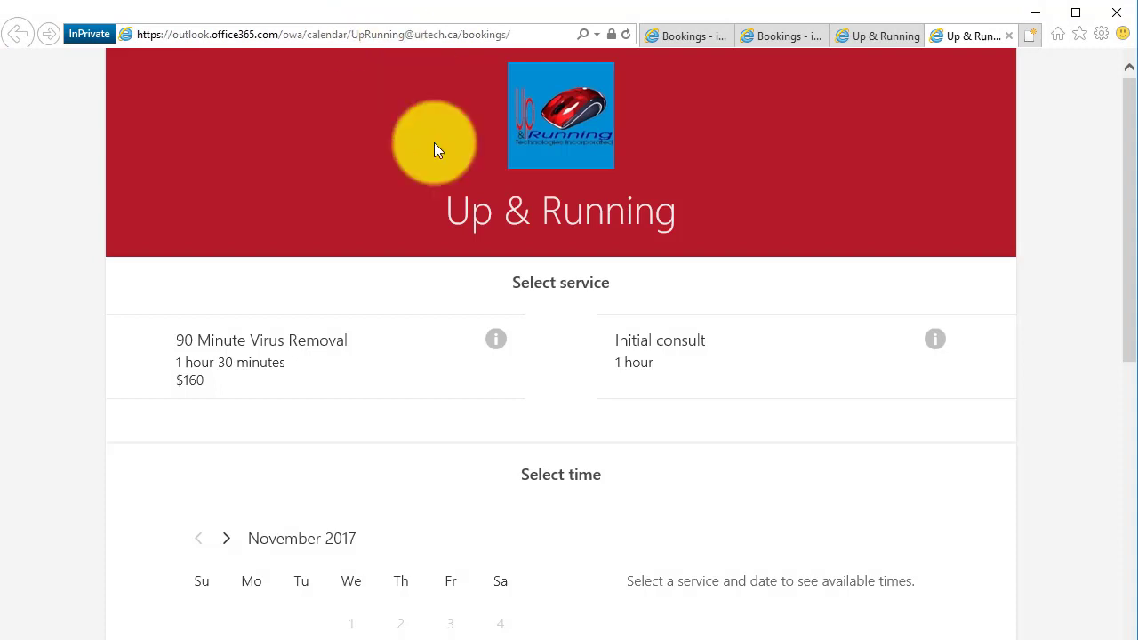
# Choose Initial consult with a specific staff member on November 27 at 2:00 pm
pyautogui.click(674, 354)
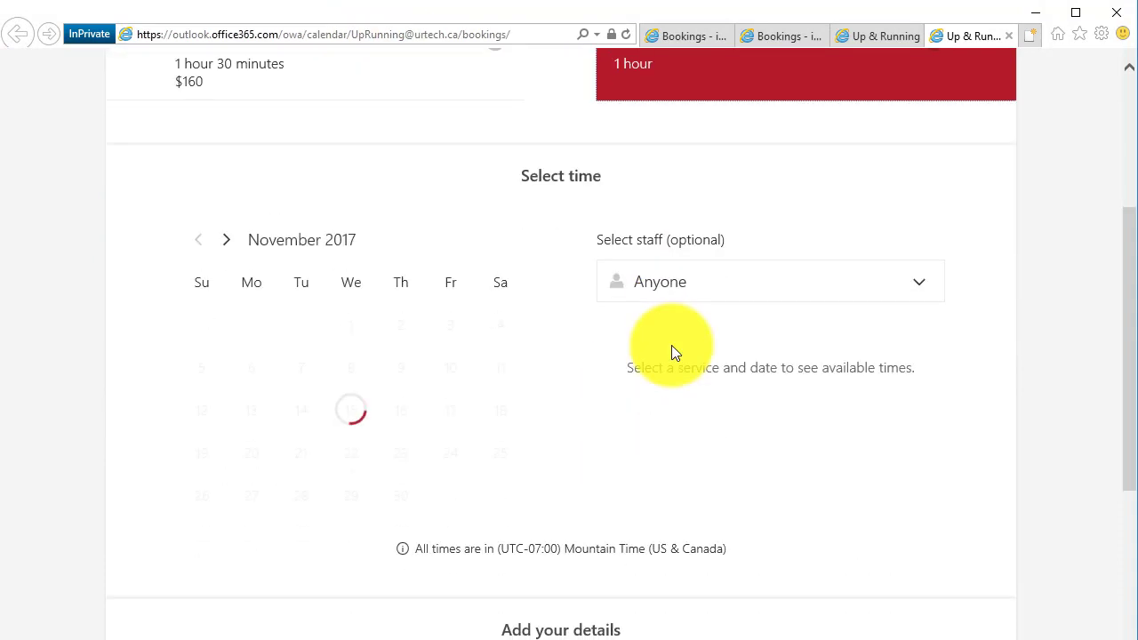
pyautogui.click(685, 283)
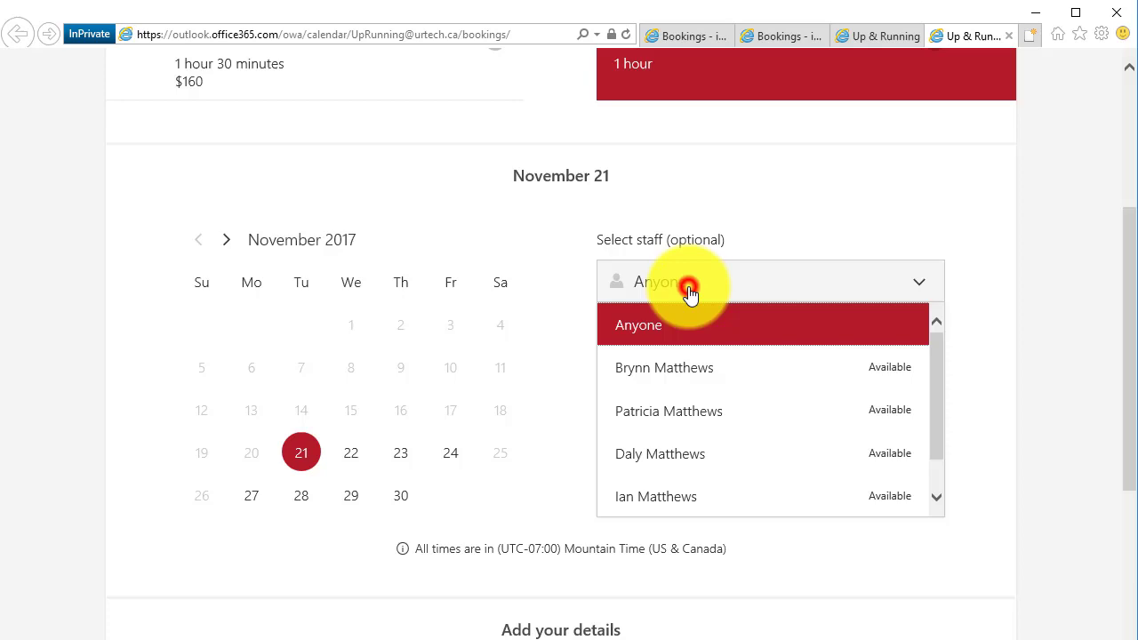
pyautogui.click(674, 494)
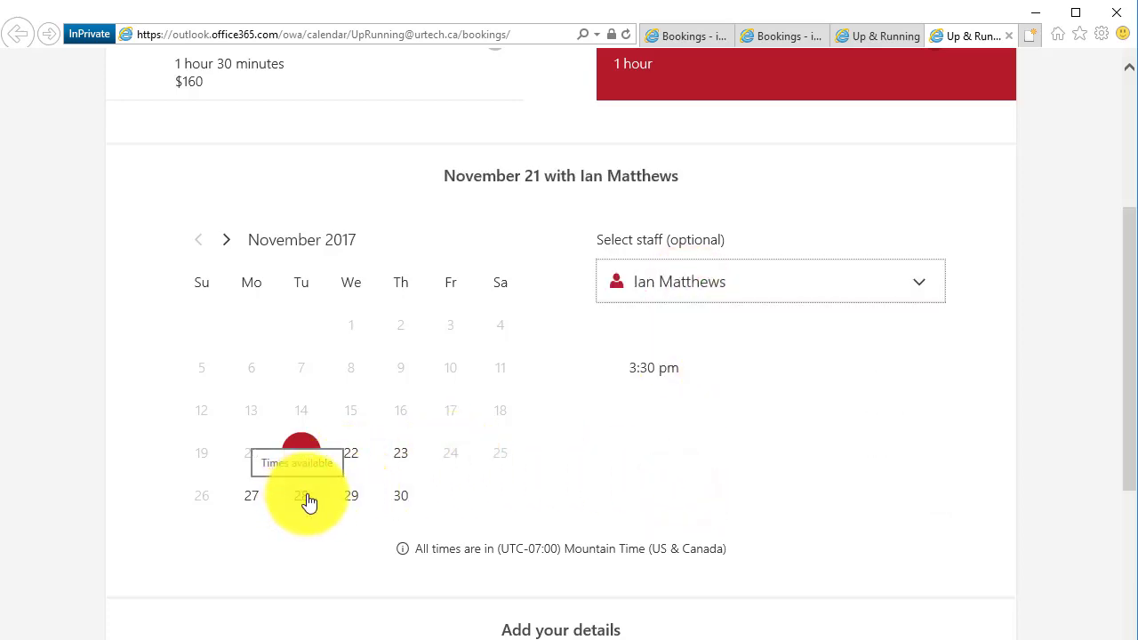
pyautogui.click(253, 499)
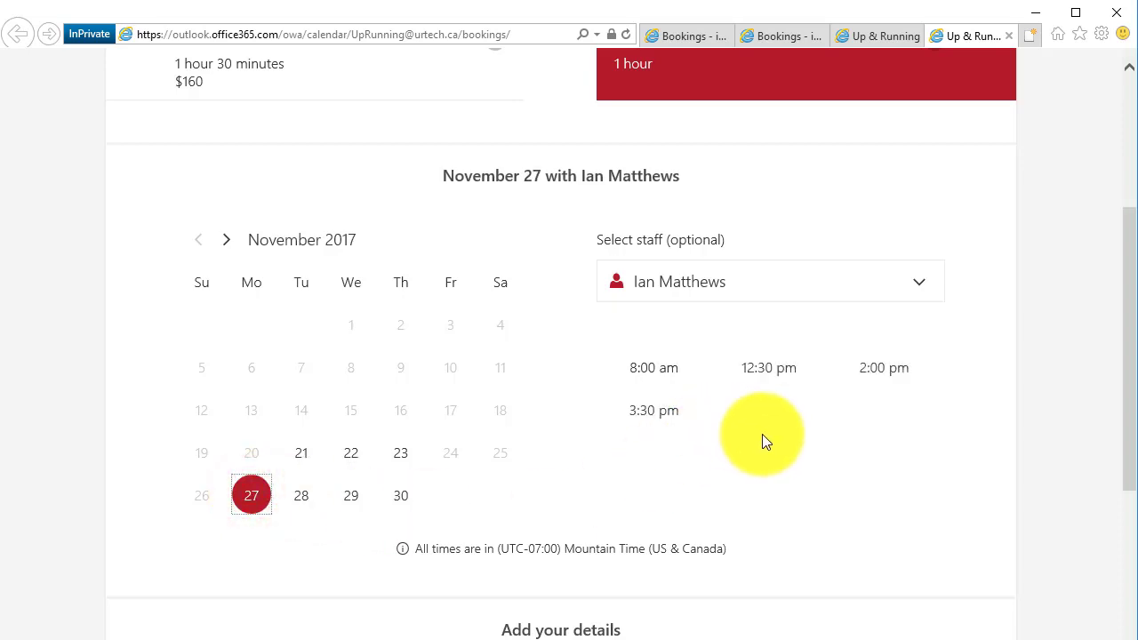
pyautogui.click(884, 374)
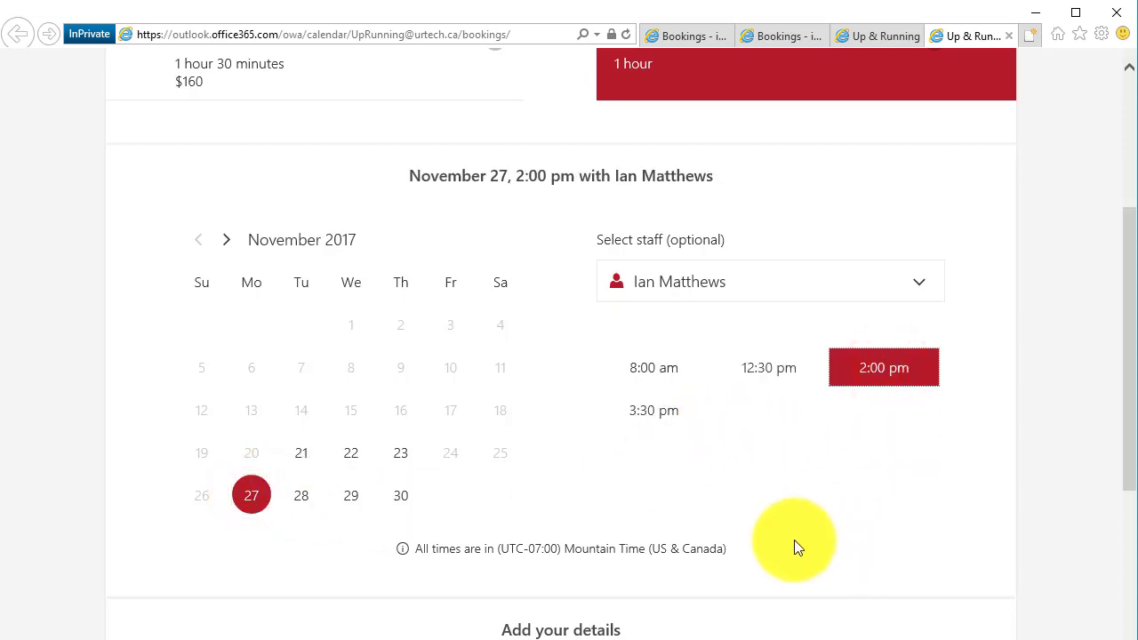
pyautogui.scroll(-5, 794, 540)
# Enter the test customer's name, suggested e-mail address, phone number and street address
pyautogui.click(239, 285)
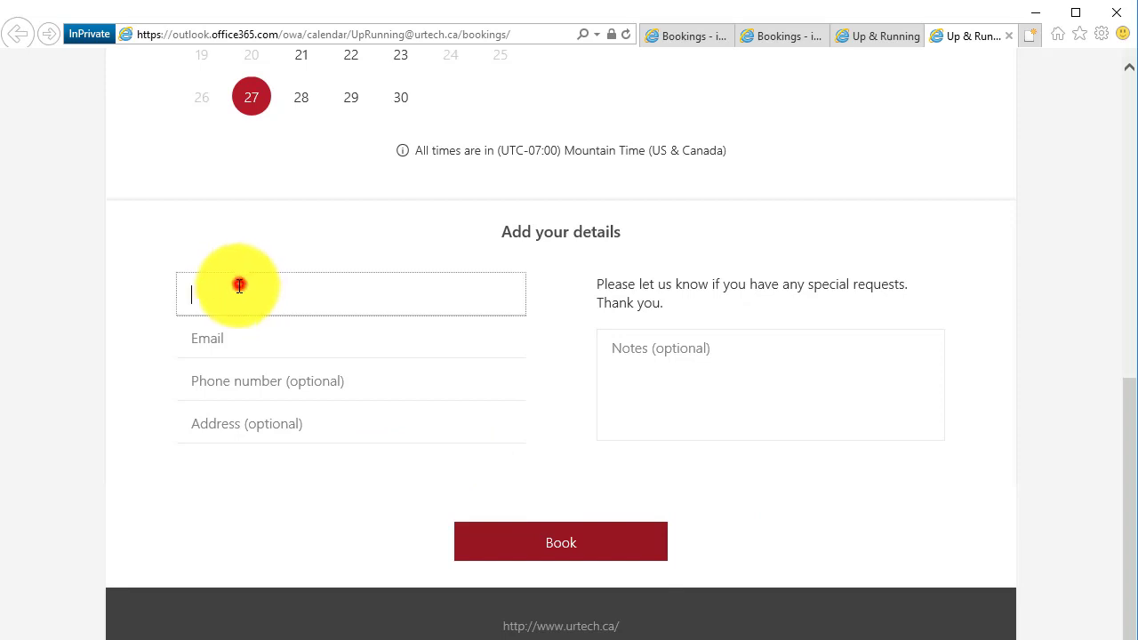
pyautogui.write('Ian')
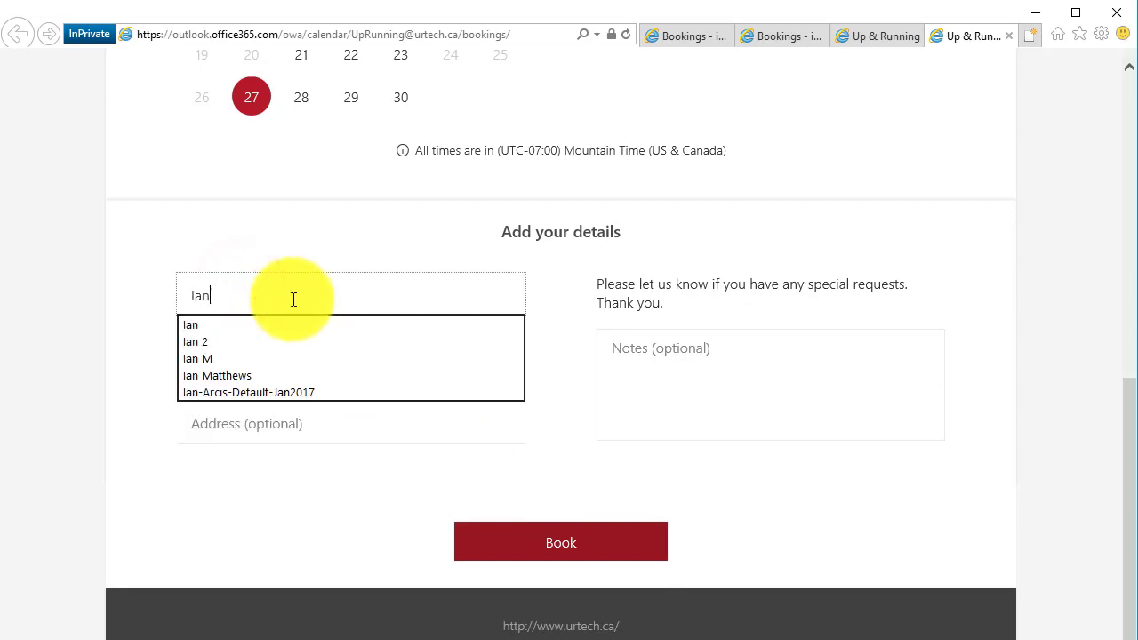
pyautogui.write(' Fake Mc')
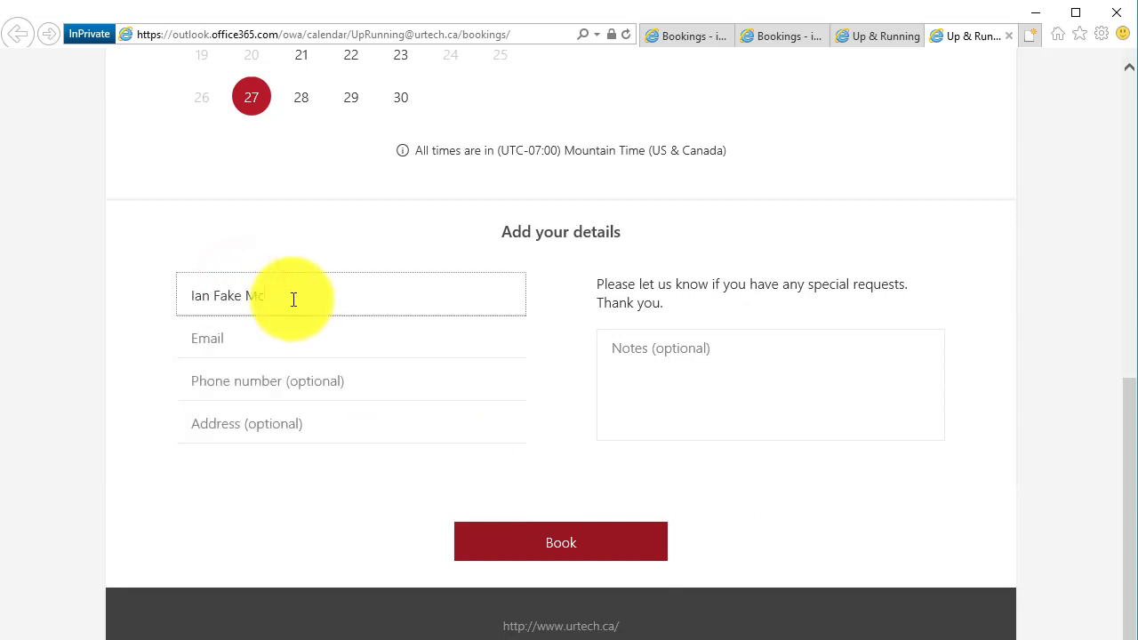
pyautogui.write('Tester')
pyautogui.press('Tab')
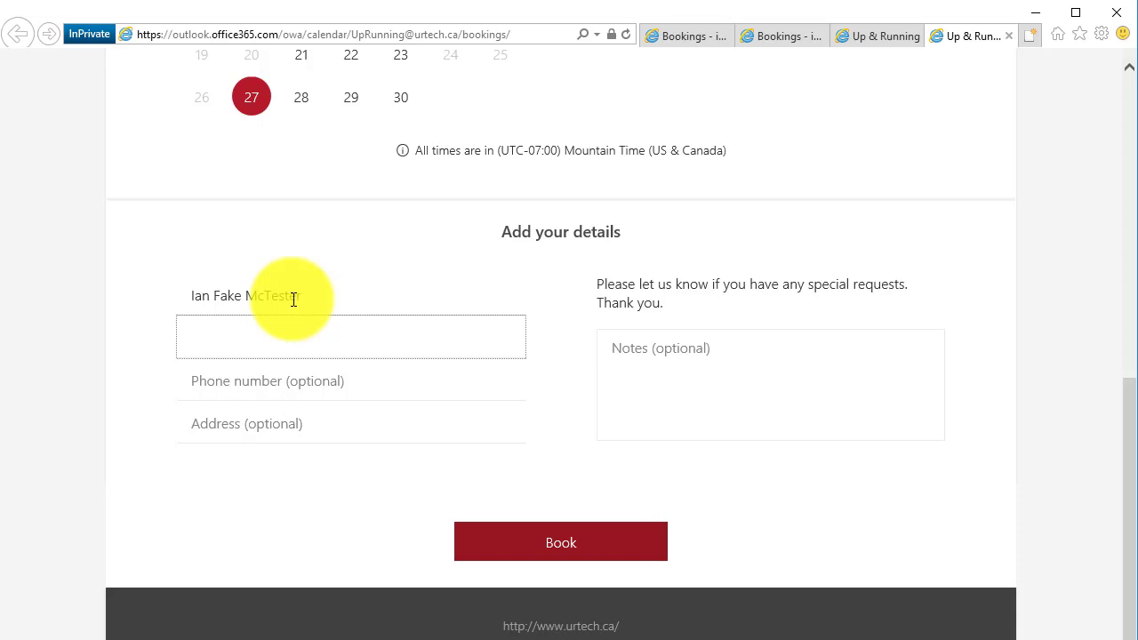
pyautogui.write('calgarytech')
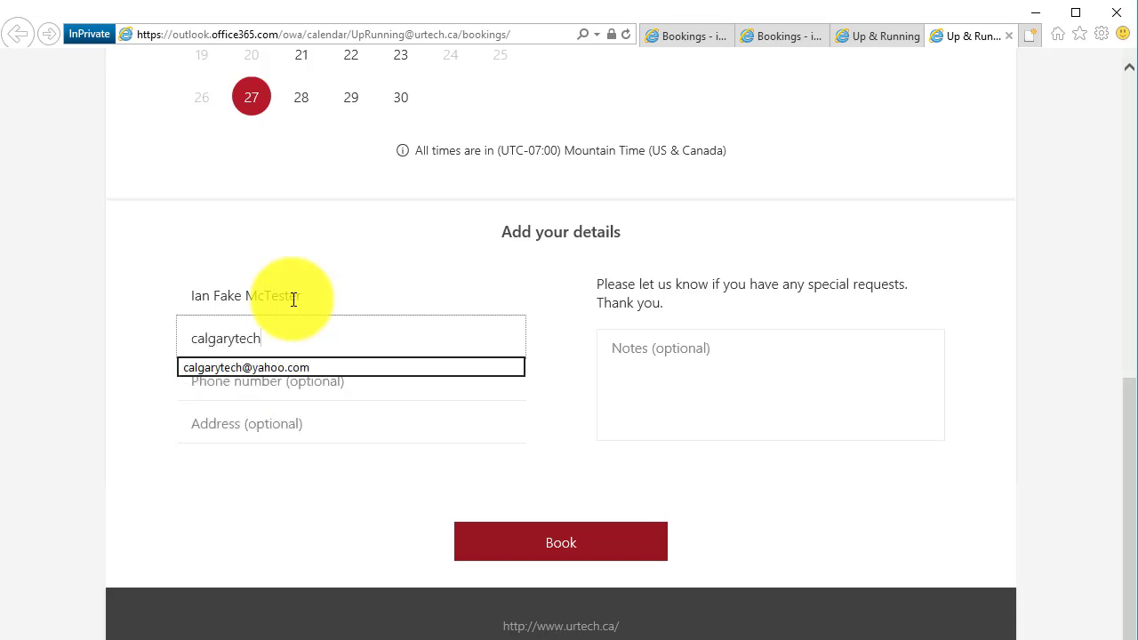
pyautogui.press('Down')
pyautogui.press('Tab')
pyautogui.write('403-')
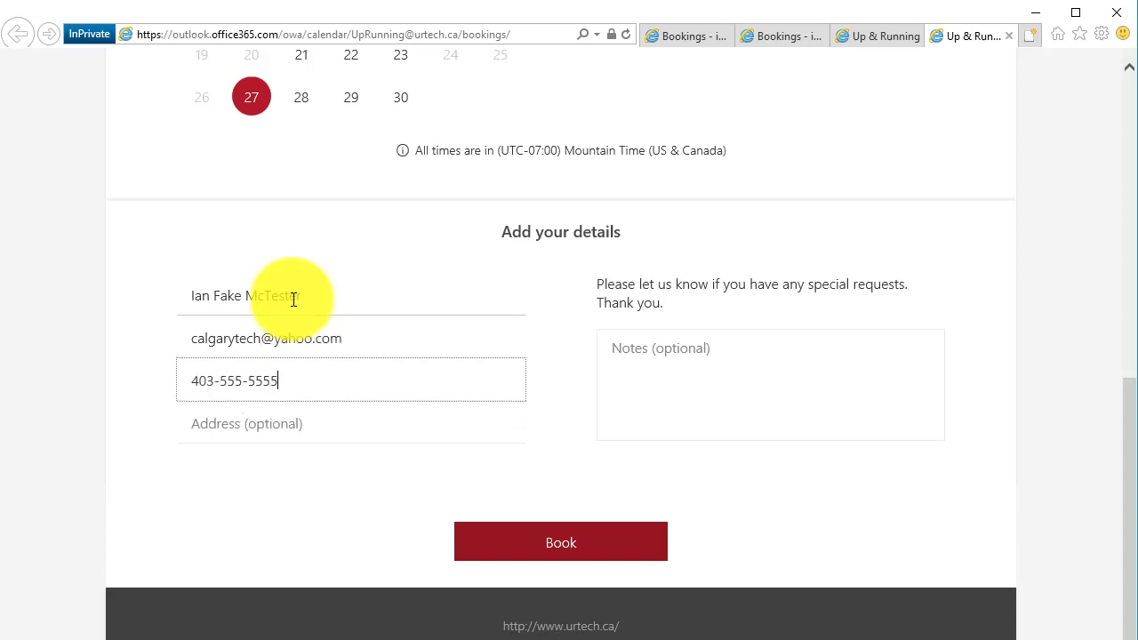
pyautogui.press('Tab')
pyautogui.write('111')
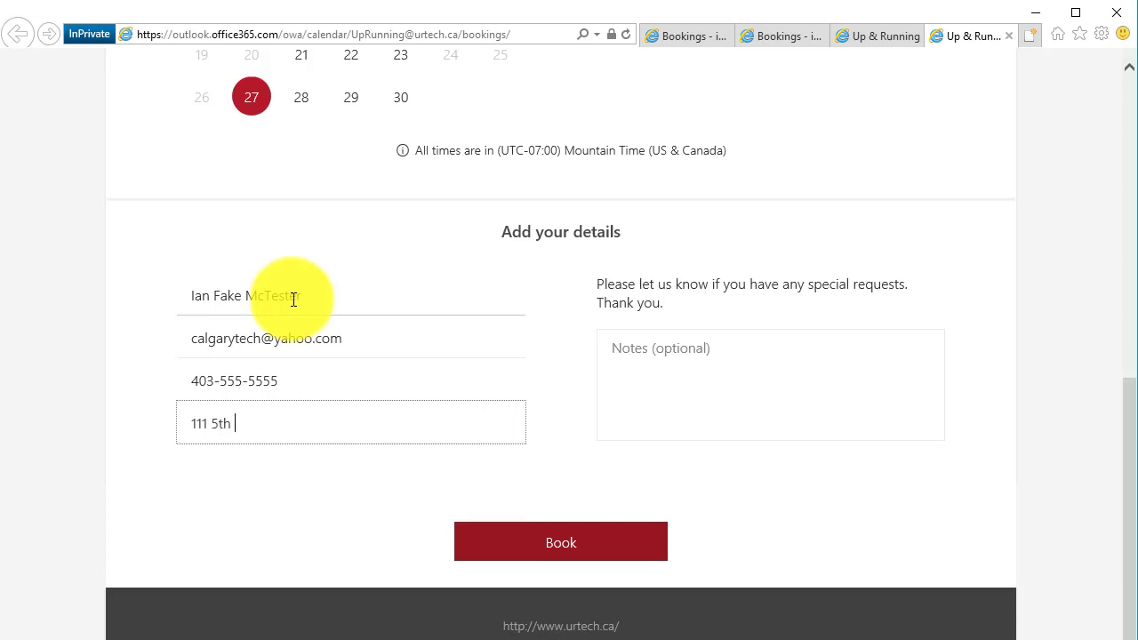
# Add a placeholder note, submit the booking, and dismiss the confirmation
pyautogui.press('Tab')
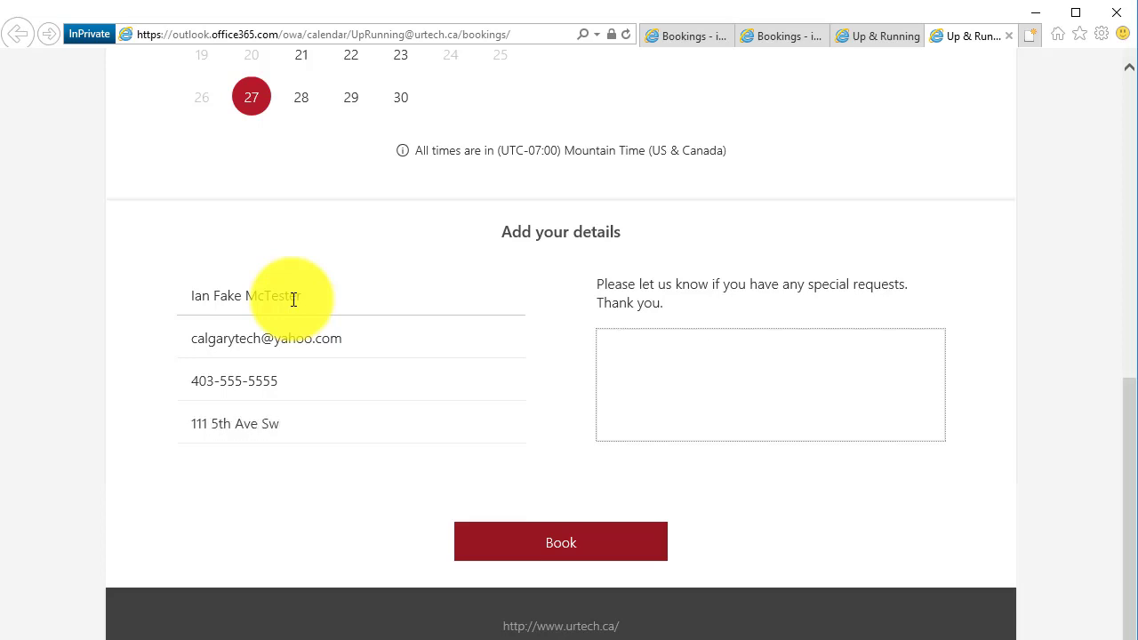
pyautogui.write('asldfhasld;kfasldkfj')
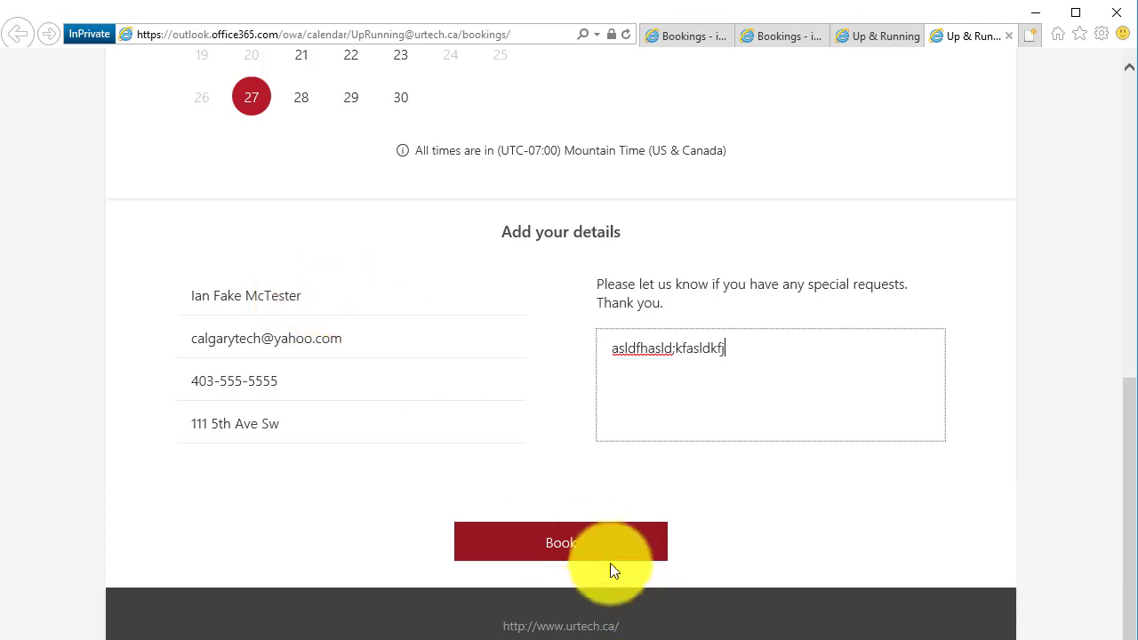
pyautogui.click(610, 558)
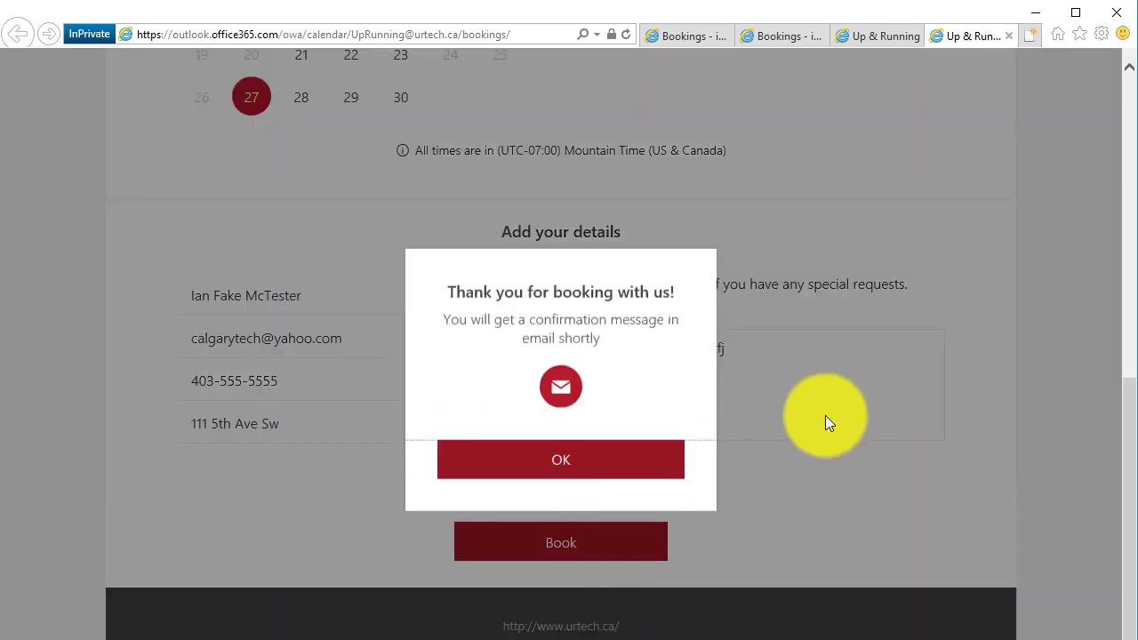
pyautogui.moveTo(516, 320); pyautogui.dragTo(667, 320)
pyautogui.click(567, 470)
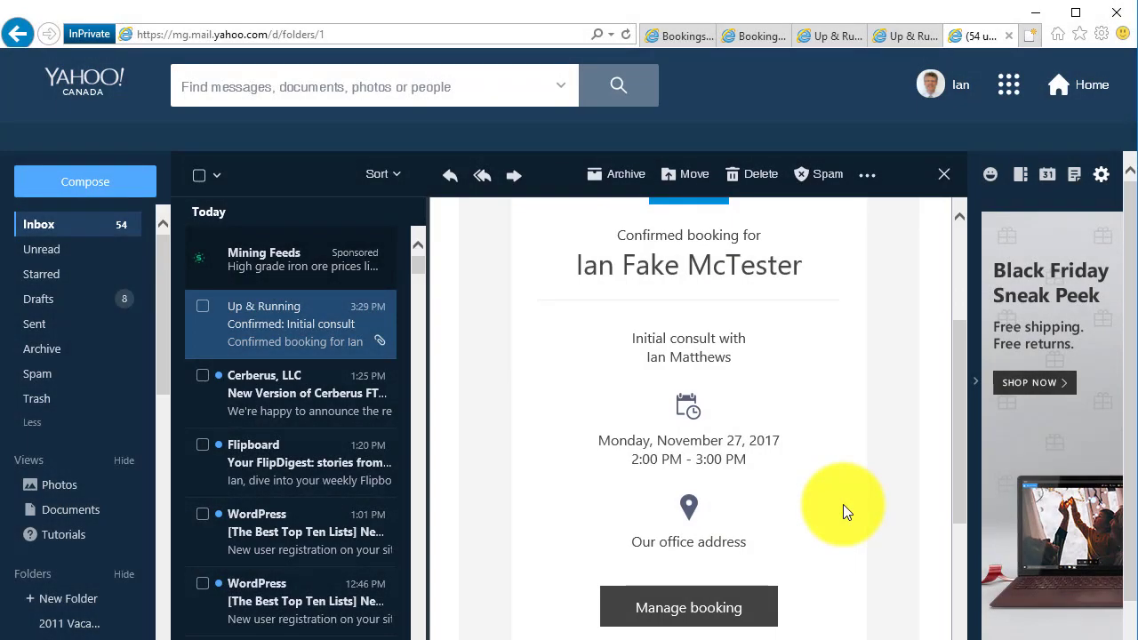
# Reschedule the booking from the email to 3:30 pm with an apology note for the last-minute change
pyautogui.click(679, 610)
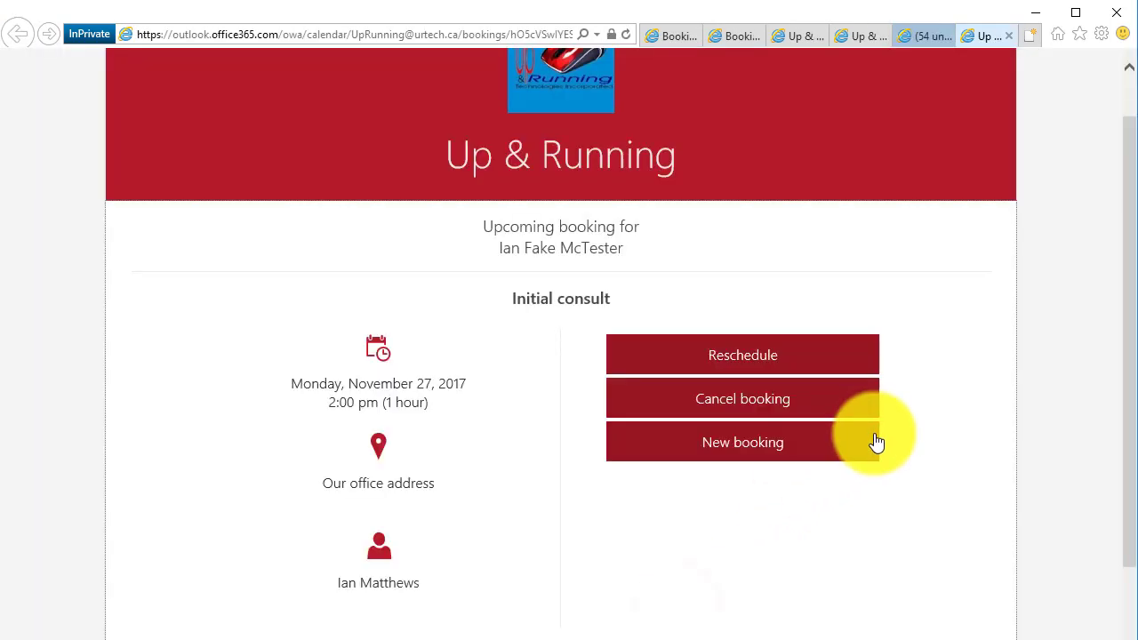
pyautogui.scroll(-2, 484, 418)
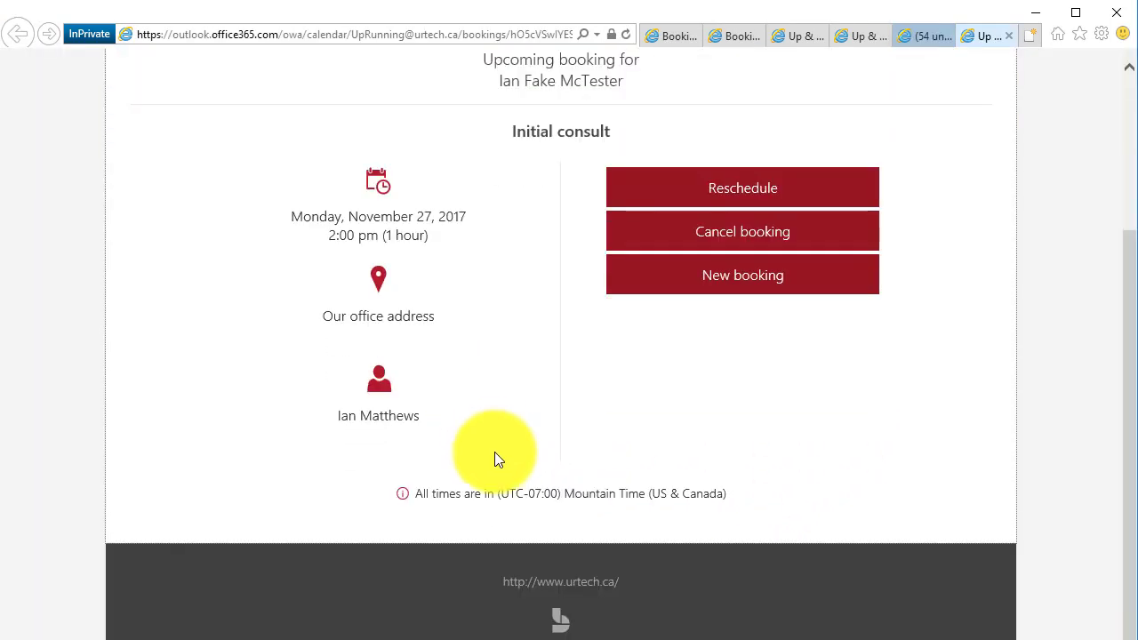
pyautogui.scroll(3, 496, 457)
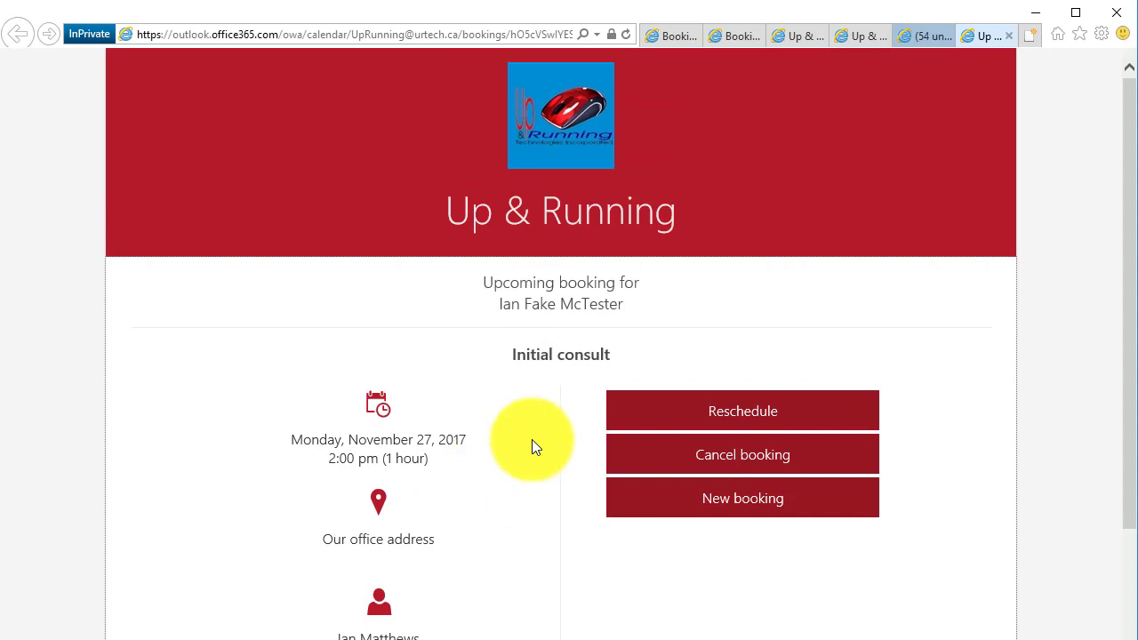
pyautogui.click(786, 414)
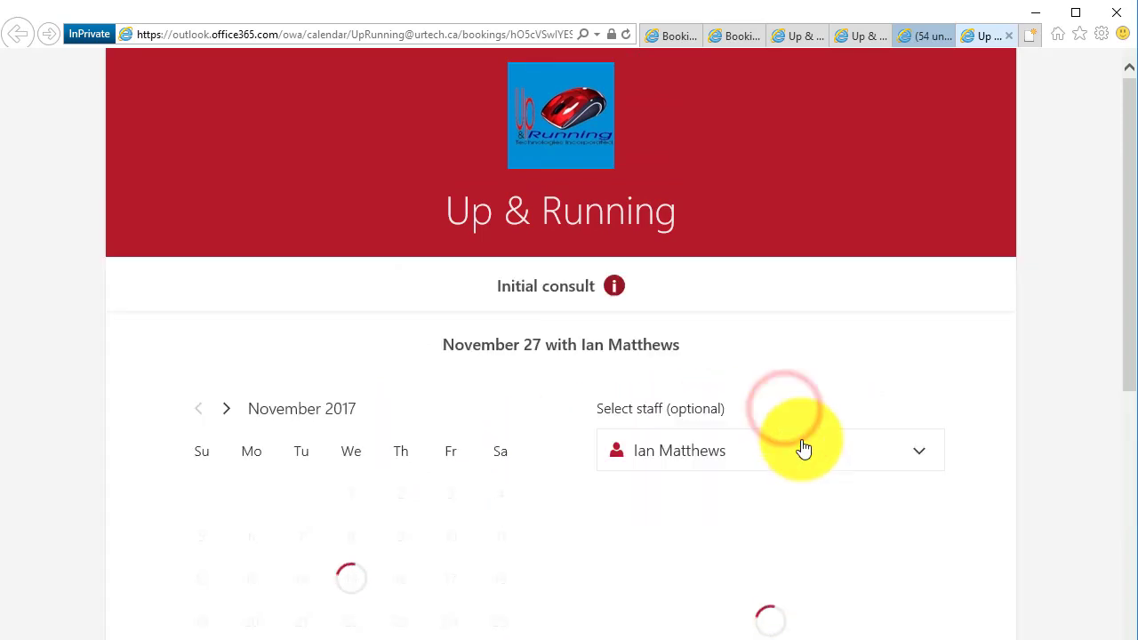
pyautogui.scroll(-3, 873, 509)
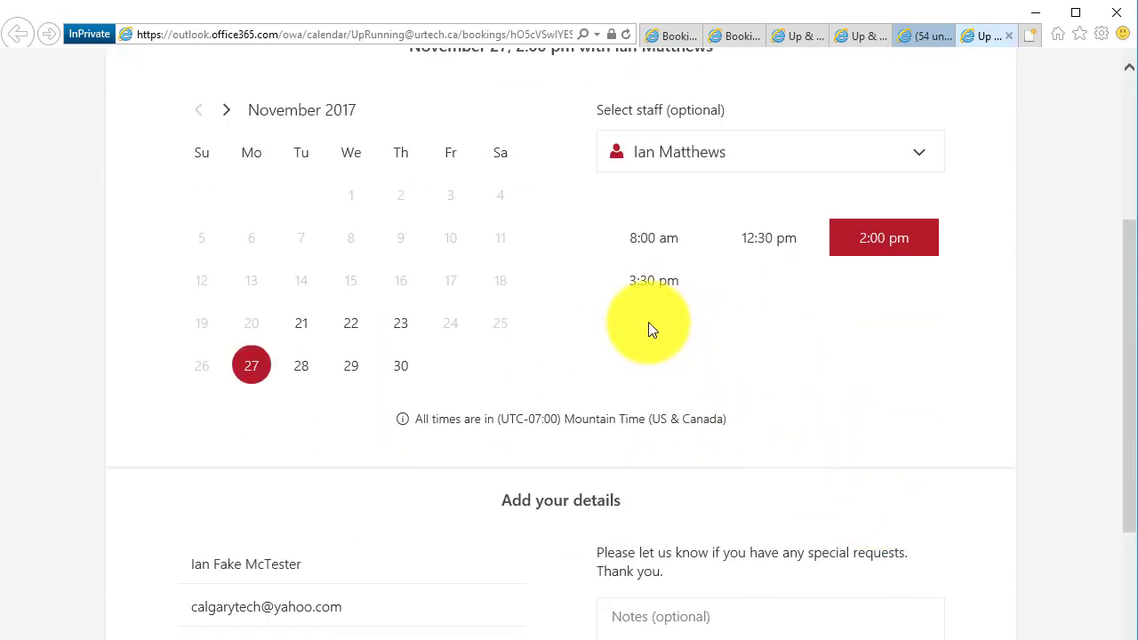
pyautogui.click(650, 284)
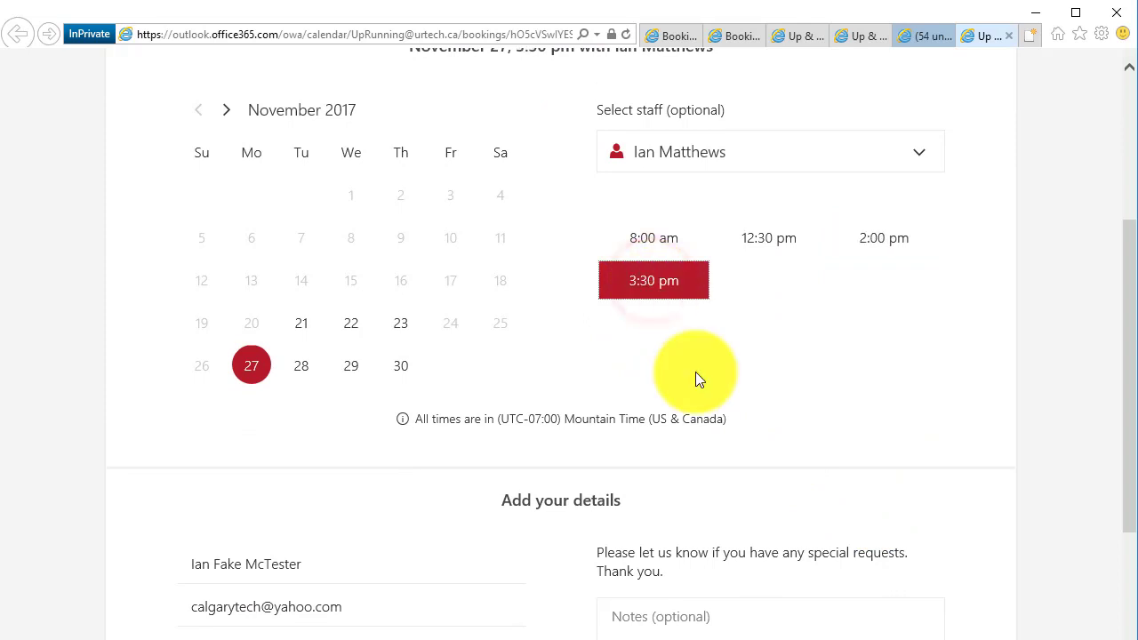
pyautogui.scroll(-3, 696, 381)
pyautogui.click(681, 308)
pyautogui.write('s')
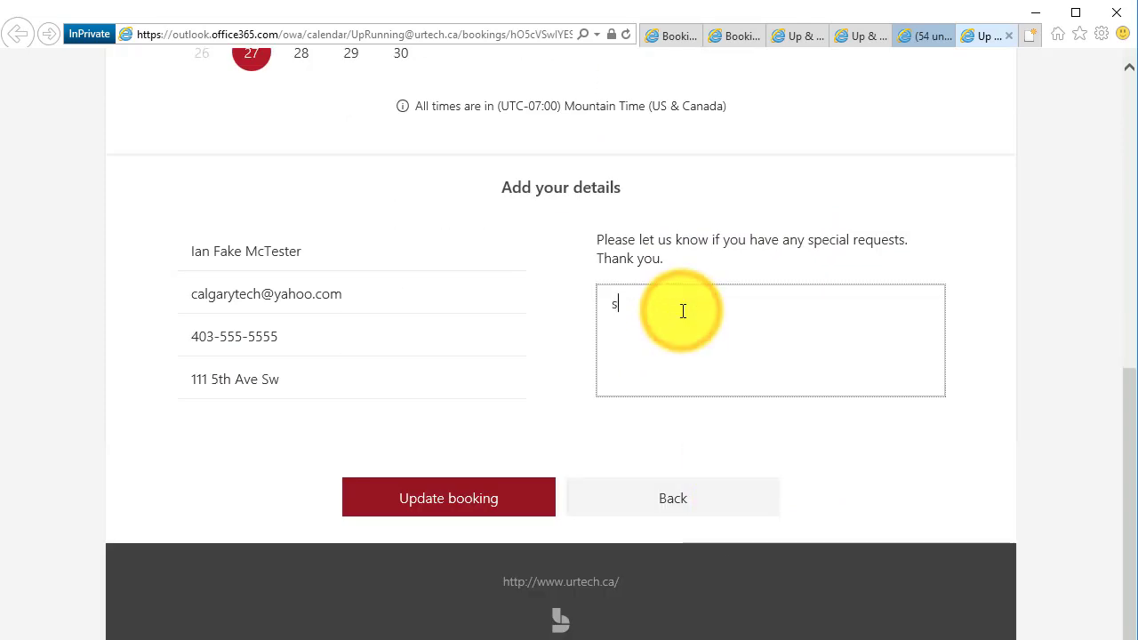
pyautogui.write('orry for the last')
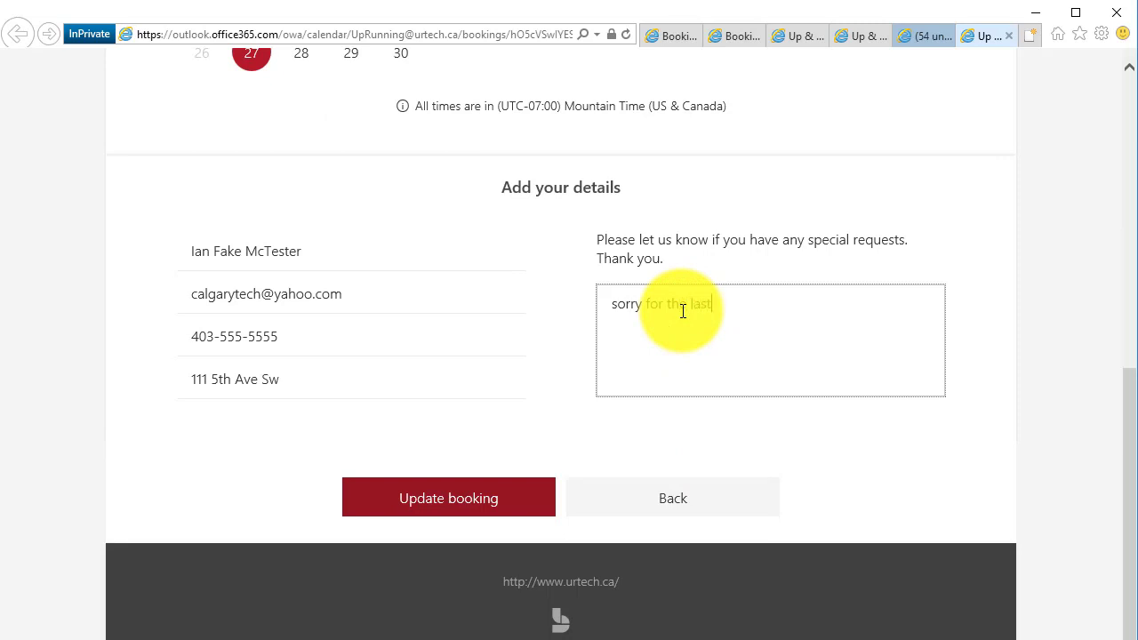
pyautogui.write(' min change')
pyautogui.click(543, 524)
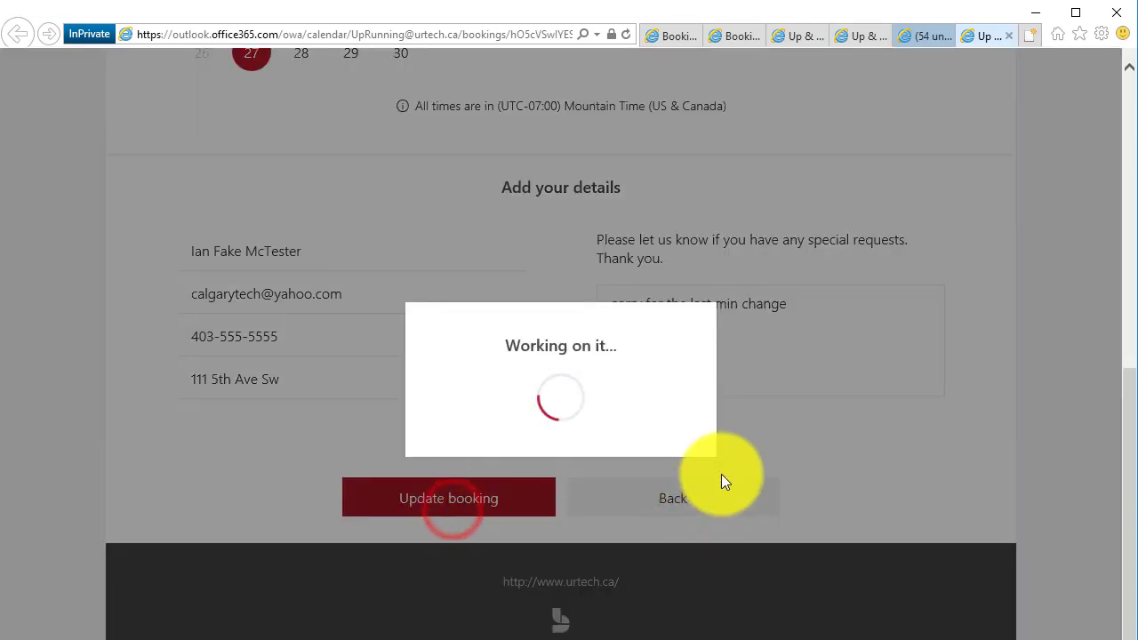
pyautogui.click(615, 474)
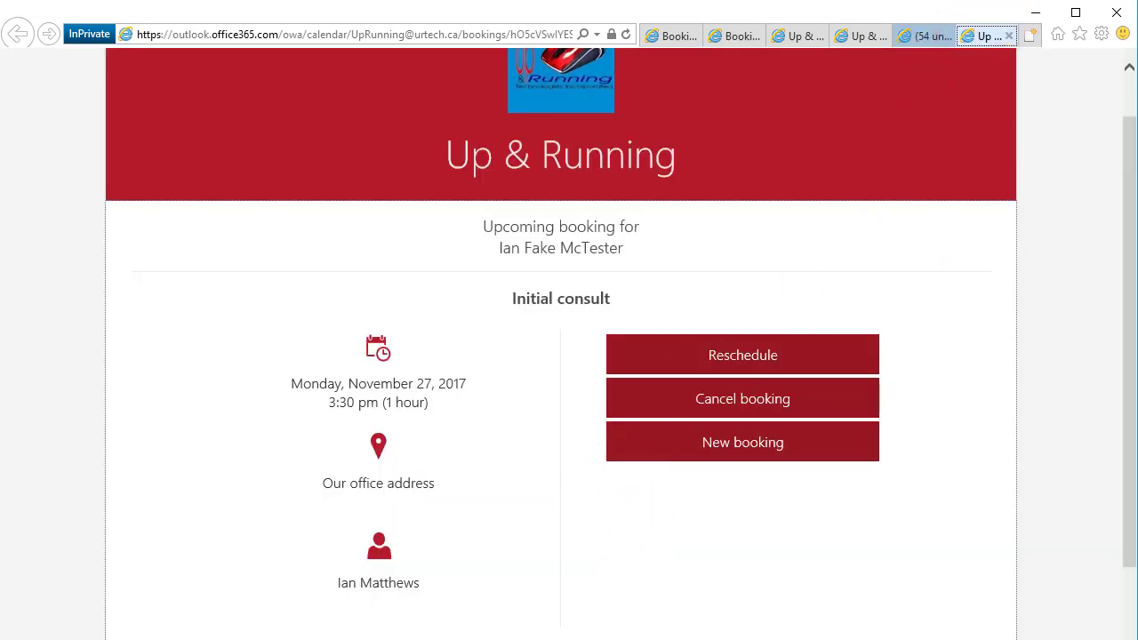
# Read the updated-booking email in the mailbox
pyautogui.click(925, 35)
pyautogui.click(283, 315)
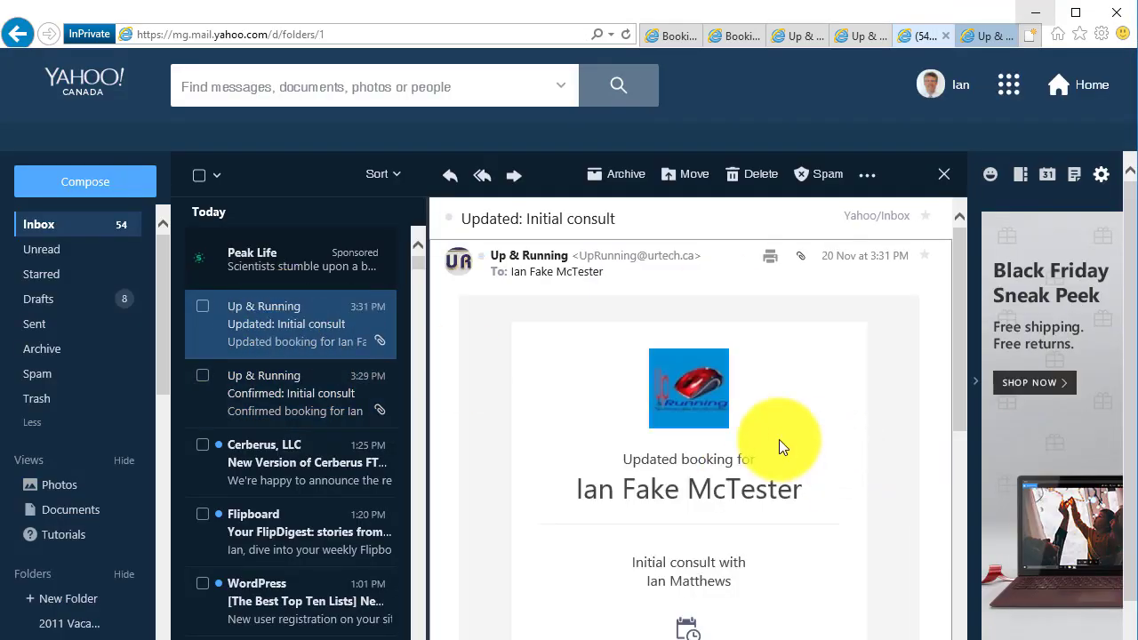
pyautogui.scroll(-3, 782, 437)
pyautogui.scroll(3, 782, 437)
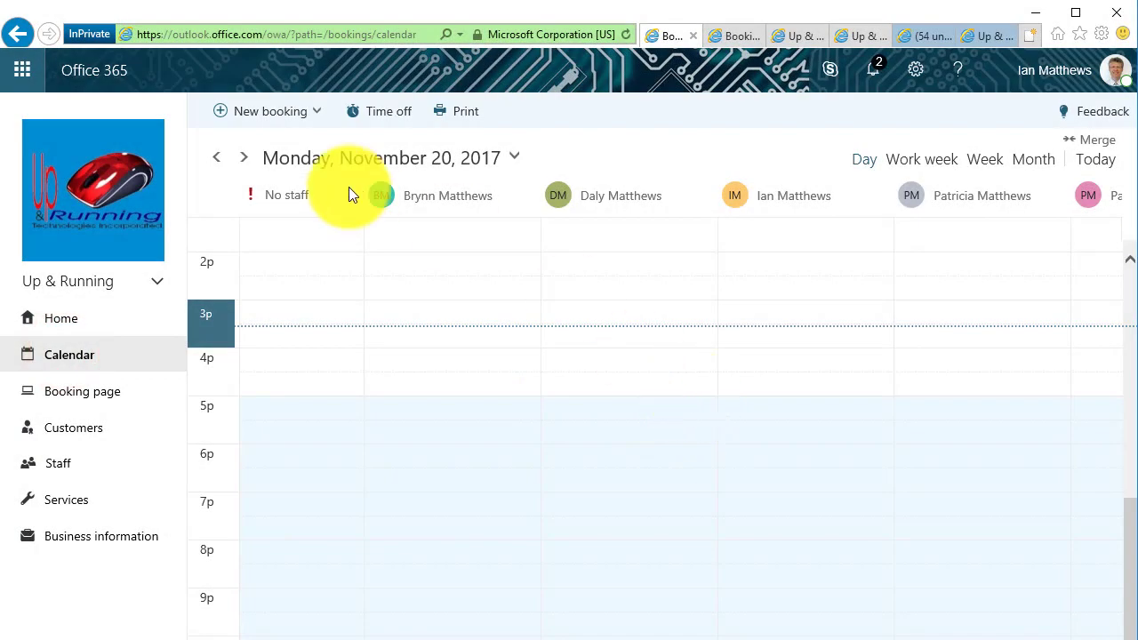
# Advance the calendar to Monday, November 27 and open the 90 Minute Virus Removal booking's edit form
pyautogui.click(243, 157)
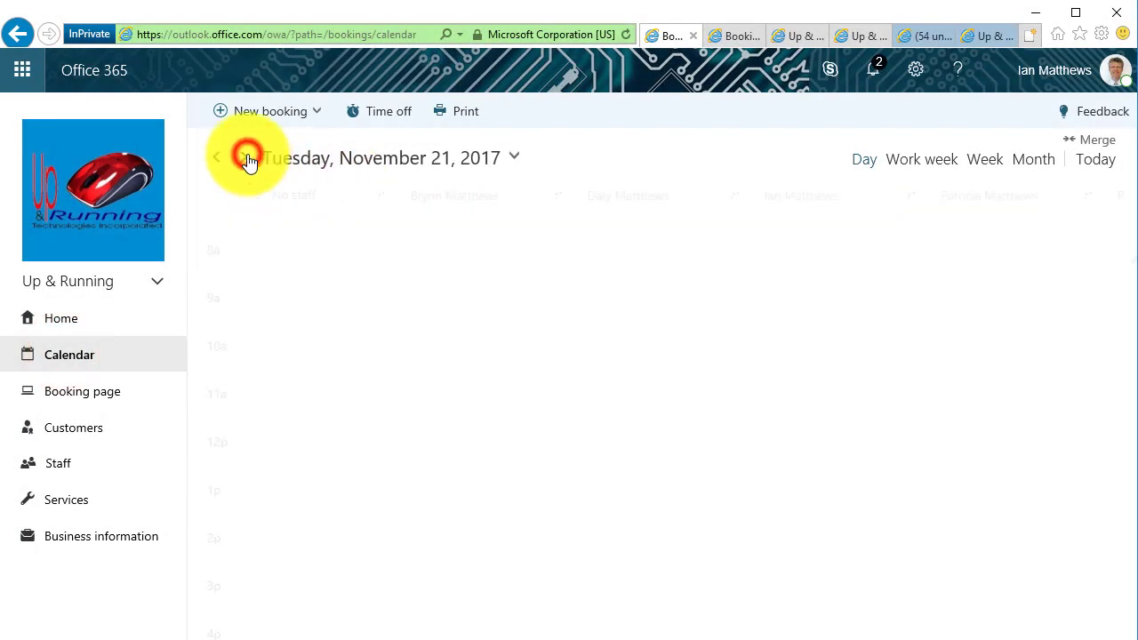
pyautogui.click(244, 157)
pyautogui.click(245, 158)
pyautogui.click(245, 157)
pyautogui.click(244, 158)
pyautogui.click(245, 157)
pyautogui.click(245, 158)
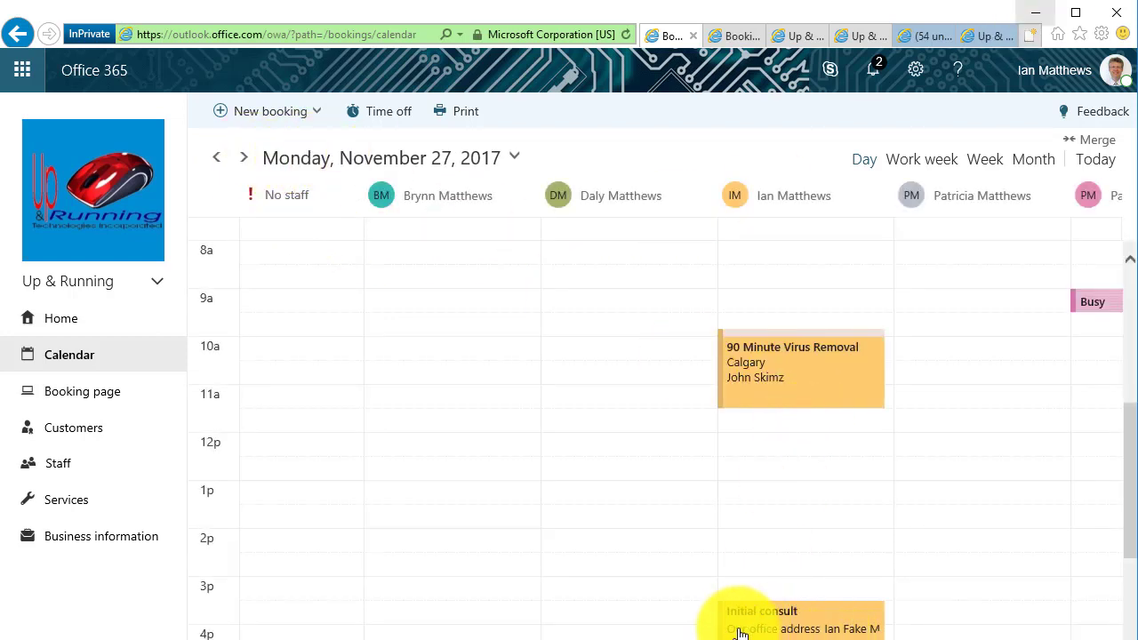
pyautogui.click(795, 384)
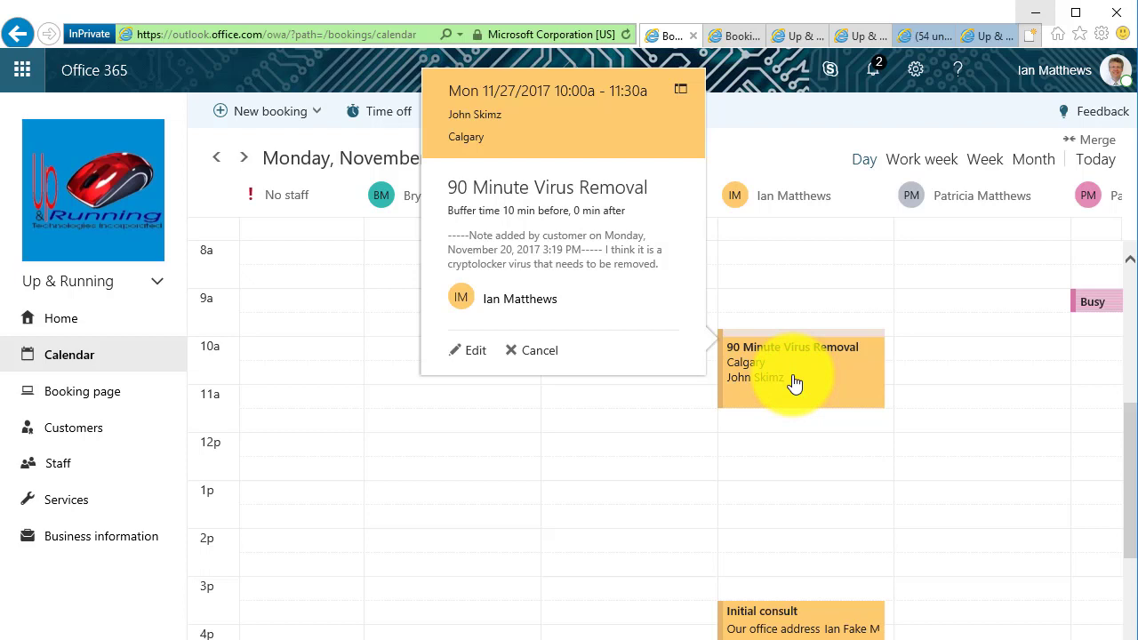
pyautogui.click(681, 92)
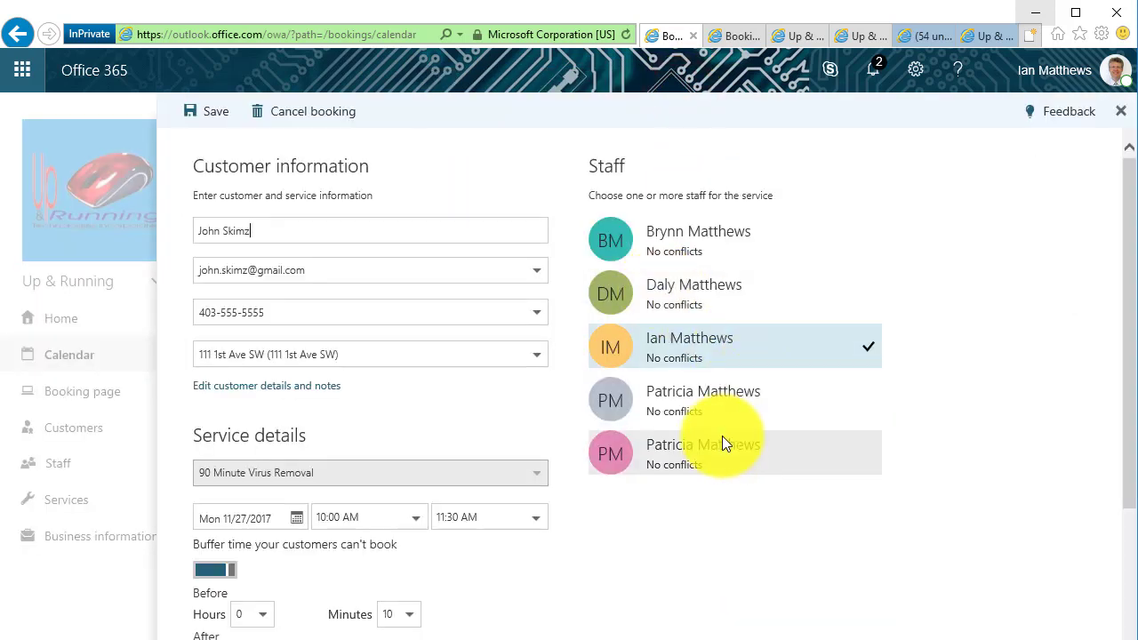
# Try another staff member, restore the original assignee, select the customer note, and close the editor
pyautogui.click(803, 397)
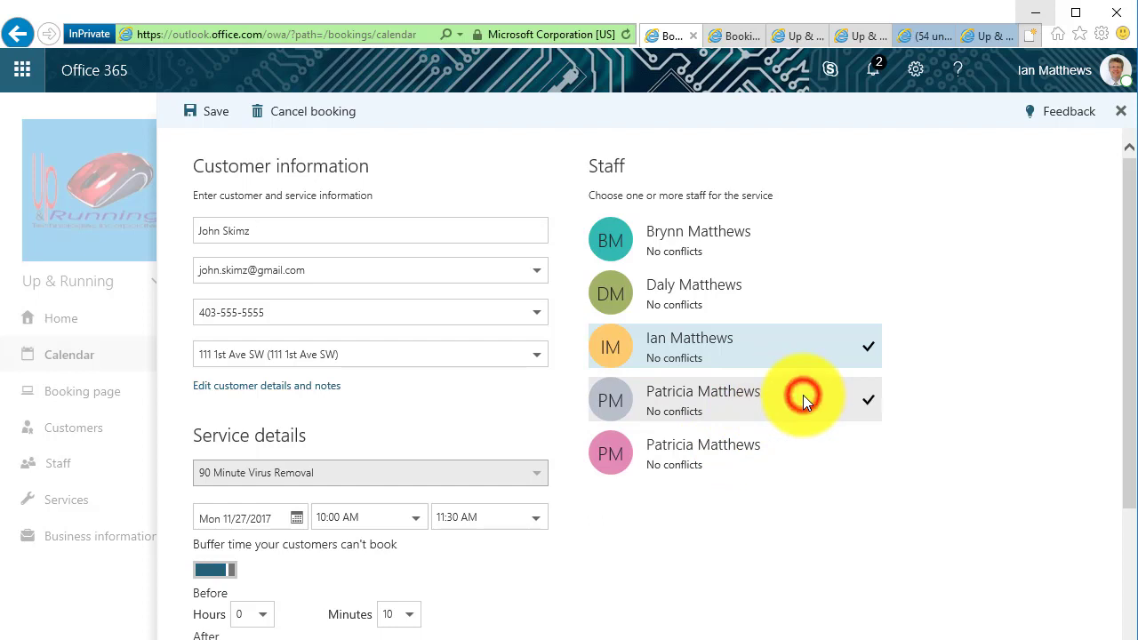
pyautogui.click(833, 347)
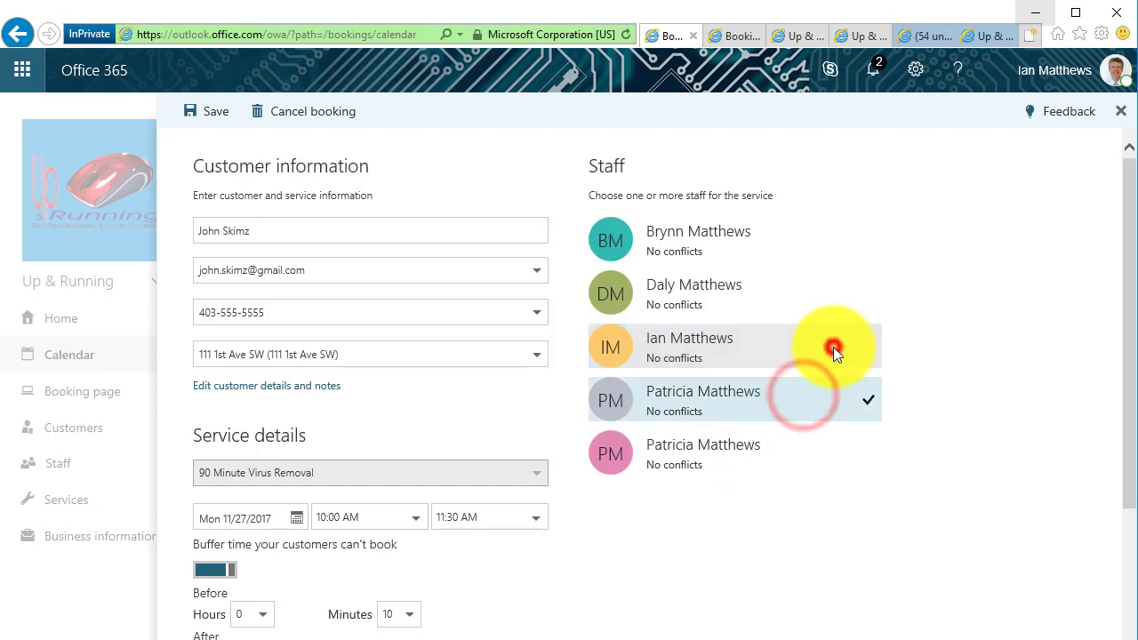
pyautogui.click(723, 356)
pyautogui.click(750, 395)
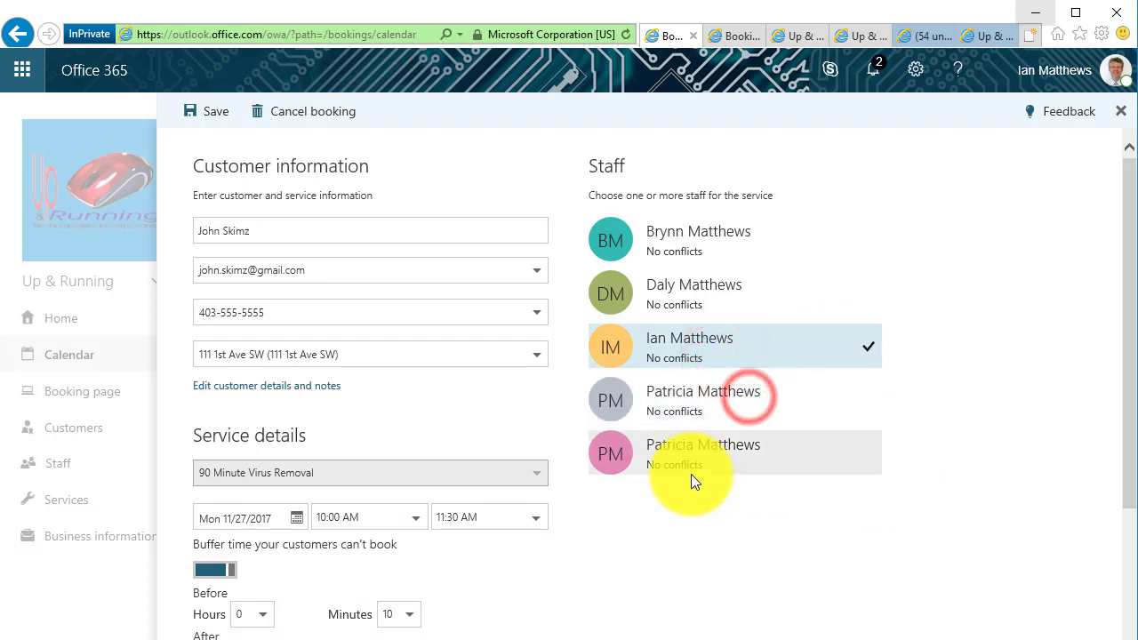
pyautogui.scroll(-3, 693, 479)
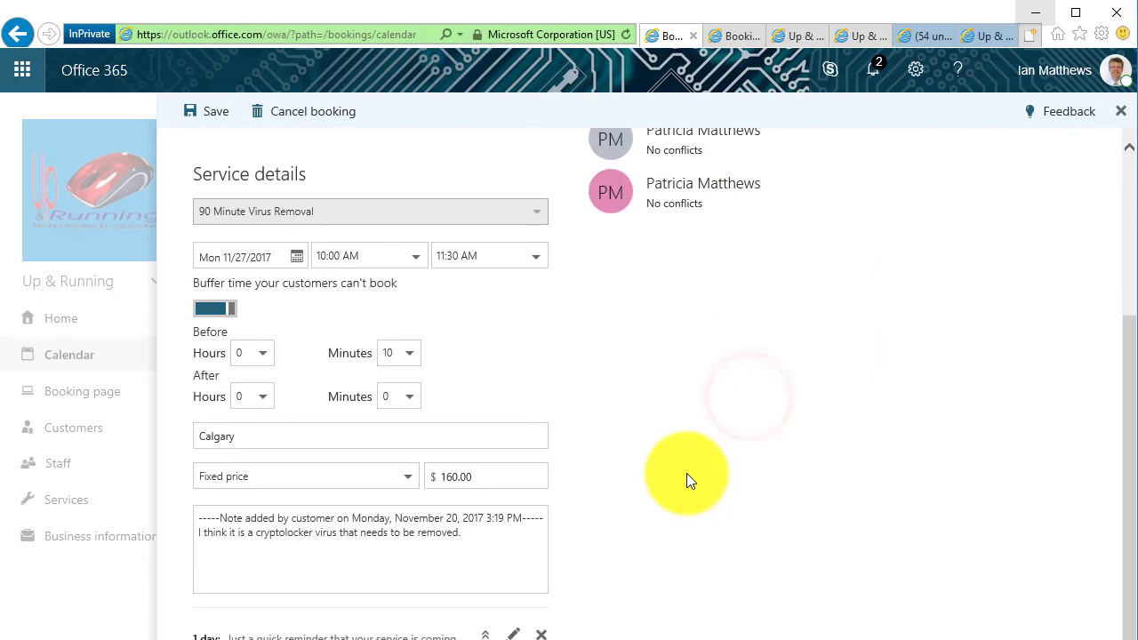
pyautogui.click(480, 536)
pyautogui.hotkey('ctrl', 'a')
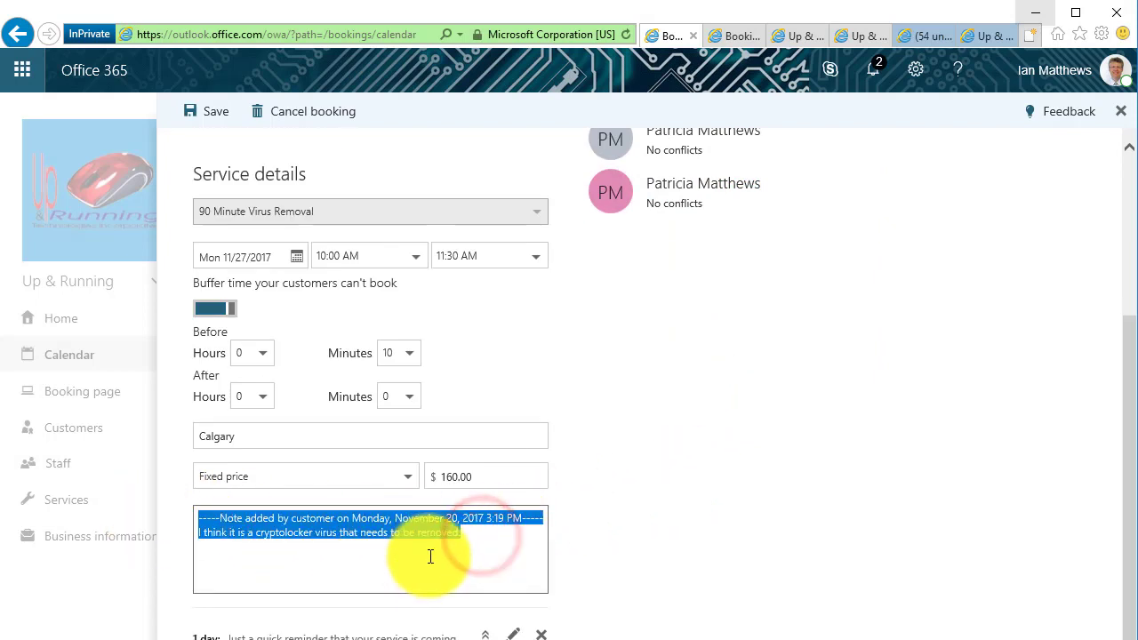
pyautogui.click(430, 556)
pyautogui.scroll(3, 548, 564)
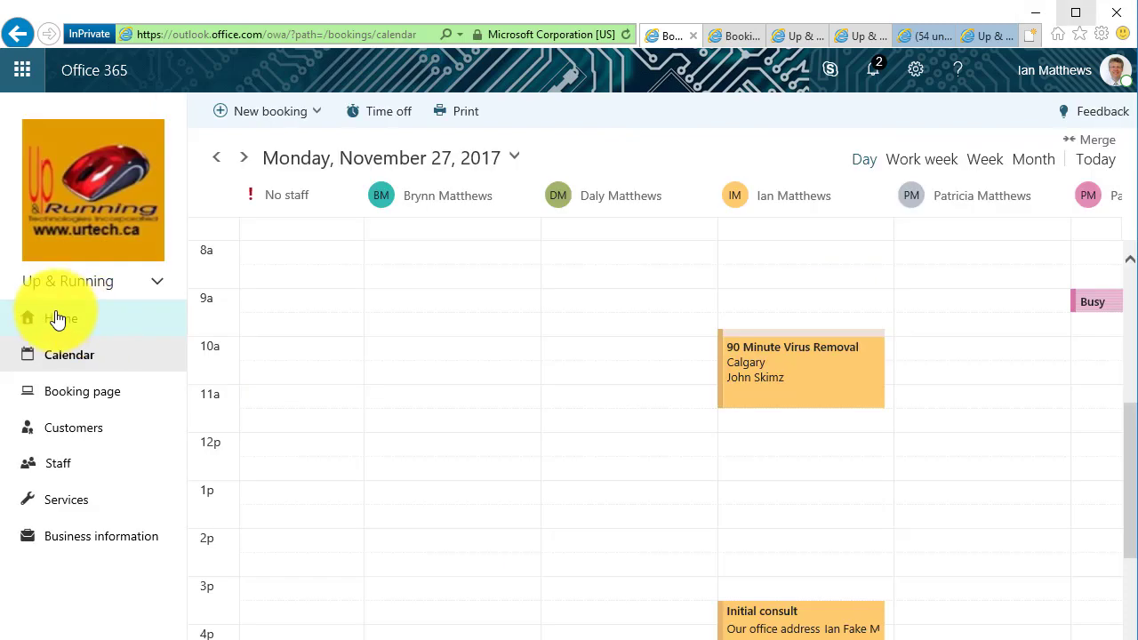
# Return to Bookings and open the Customers list from the navigation pane
pyautogui.click(76, 393)
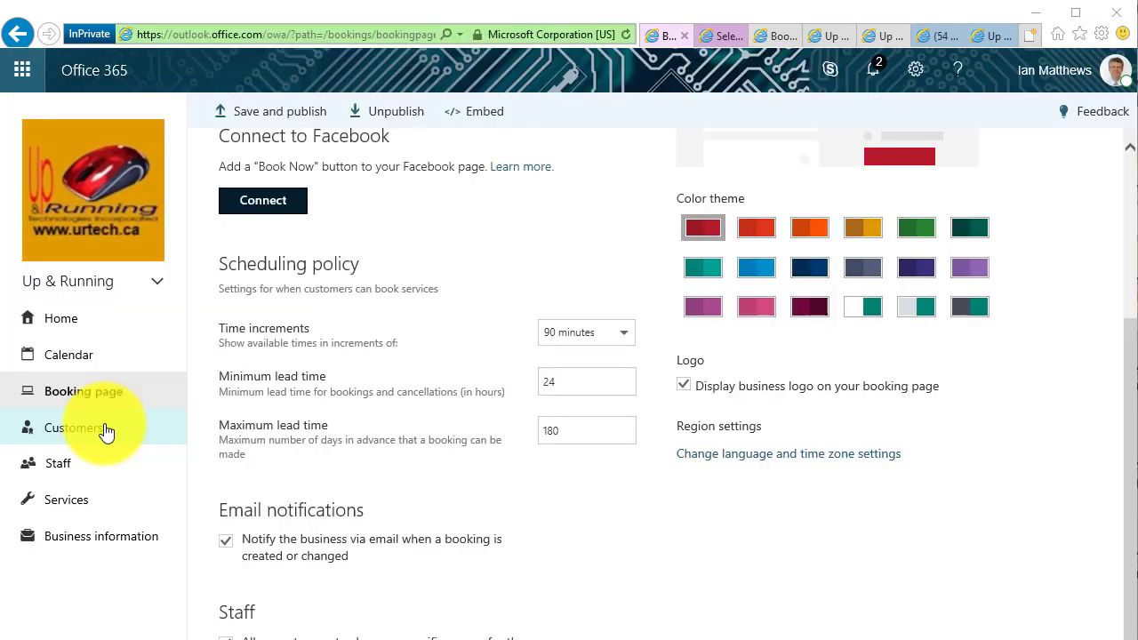
pyautogui.click(103, 428)
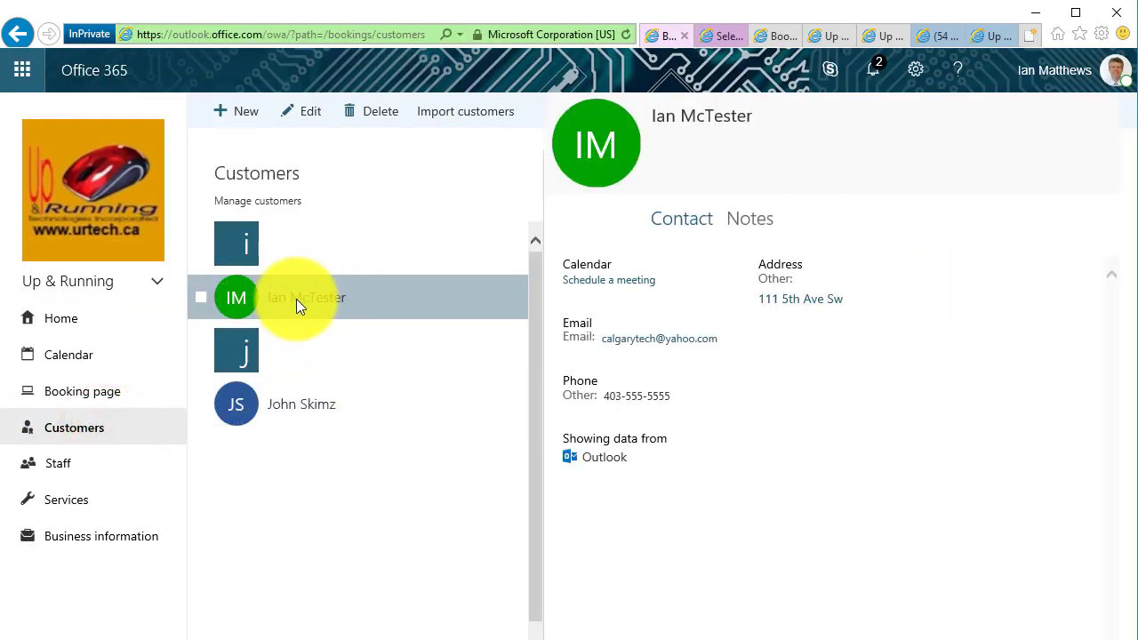
# Switch between the two test customers to review each one's contact details
pyautogui.click(302, 401)
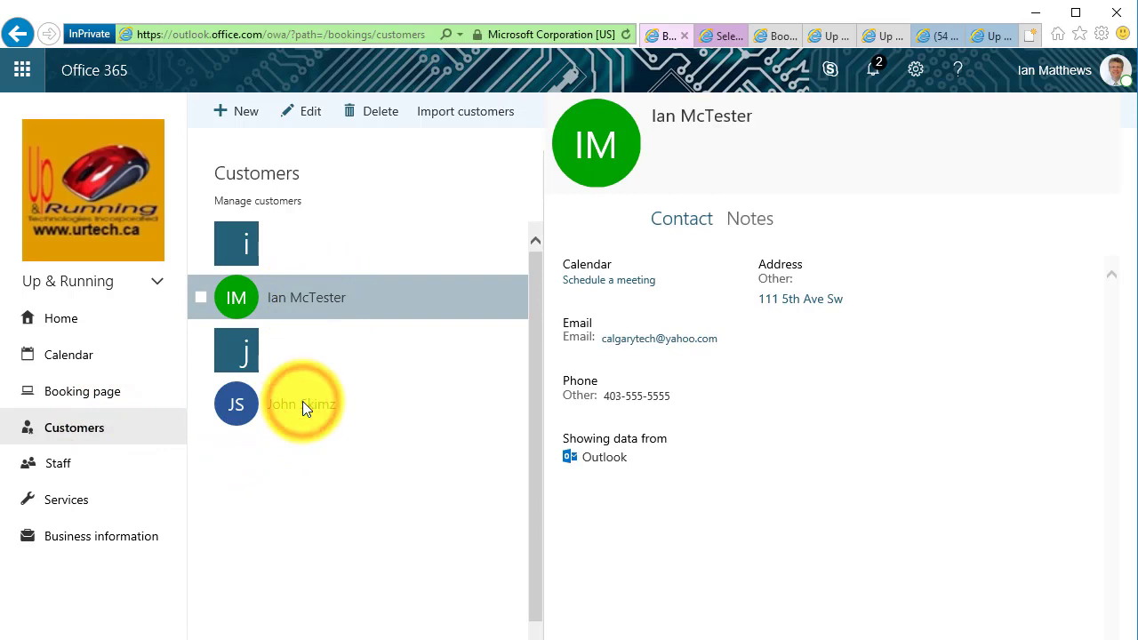
pyautogui.click(309, 301)
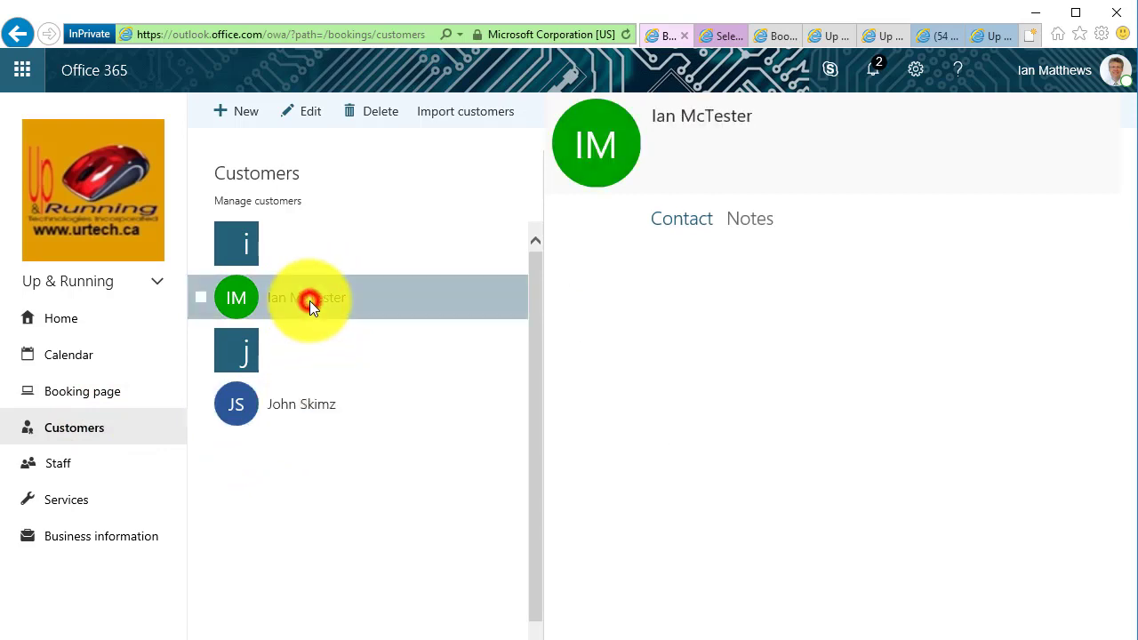
pyautogui.click(312, 401)
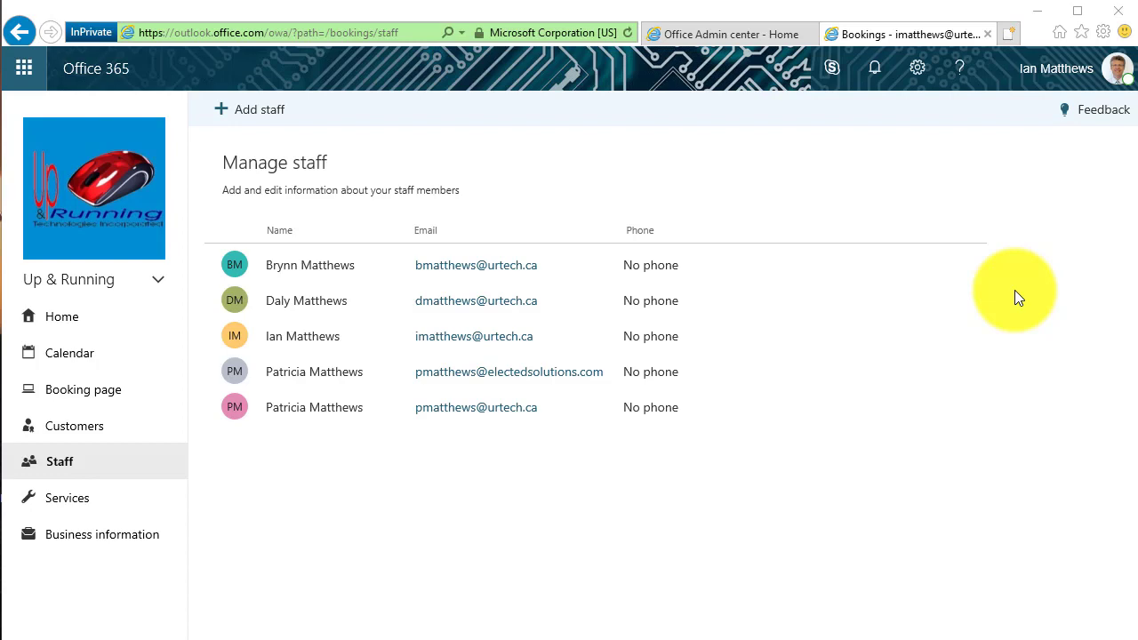
# Add a new staff member with initials BO and enter their full name
pyautogui.click(263, 120)
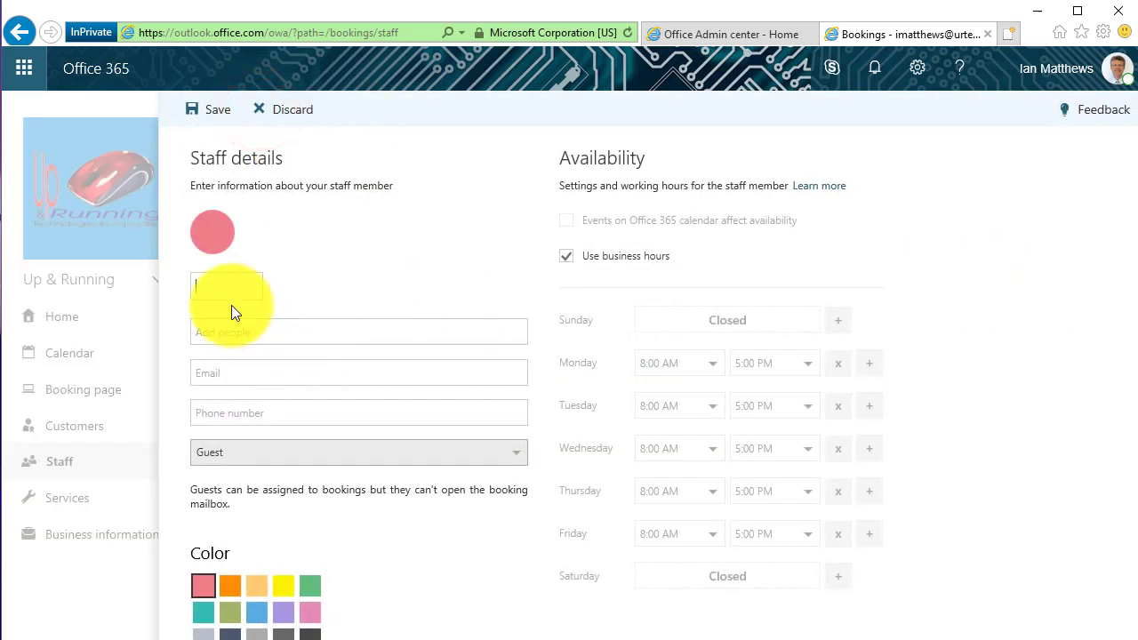
pyautogui.write('Bo')
pyautogui.write('BO')
pyautogui.write('Bob Okit')
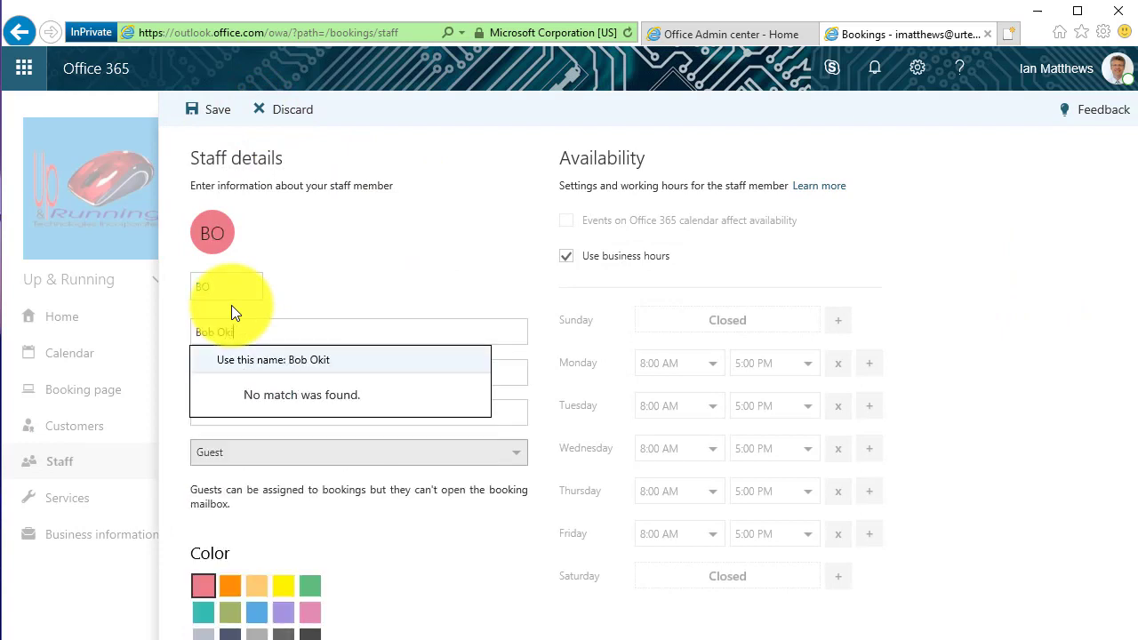
pyautogui.press('BackSpace')
pyautogui.press('BackSpace')
pyautogui.write('ot')
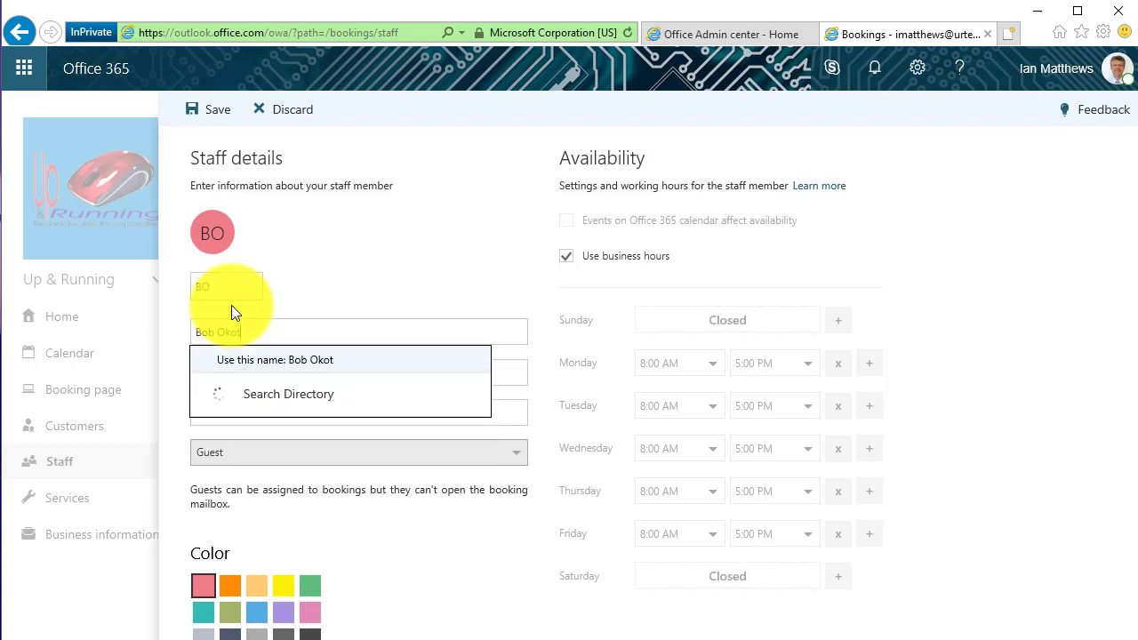
pyautogui.write('oks')
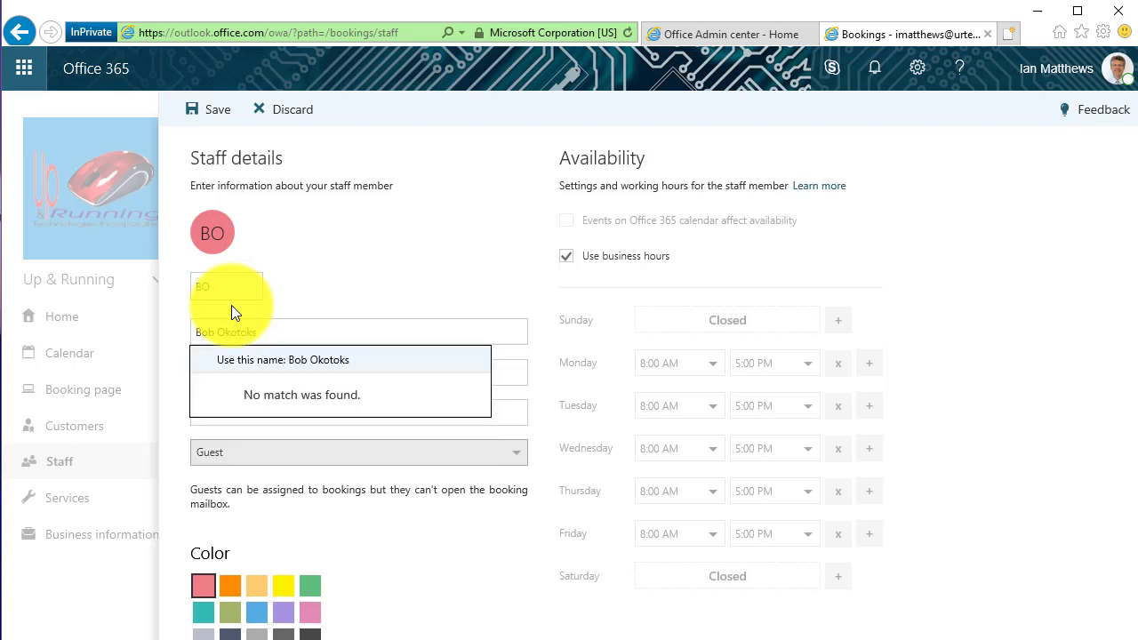
pyautogui.click(387, 288)
# Fill in the new staff member's e-mail address and phone number
pyautogui.click(242, 373)
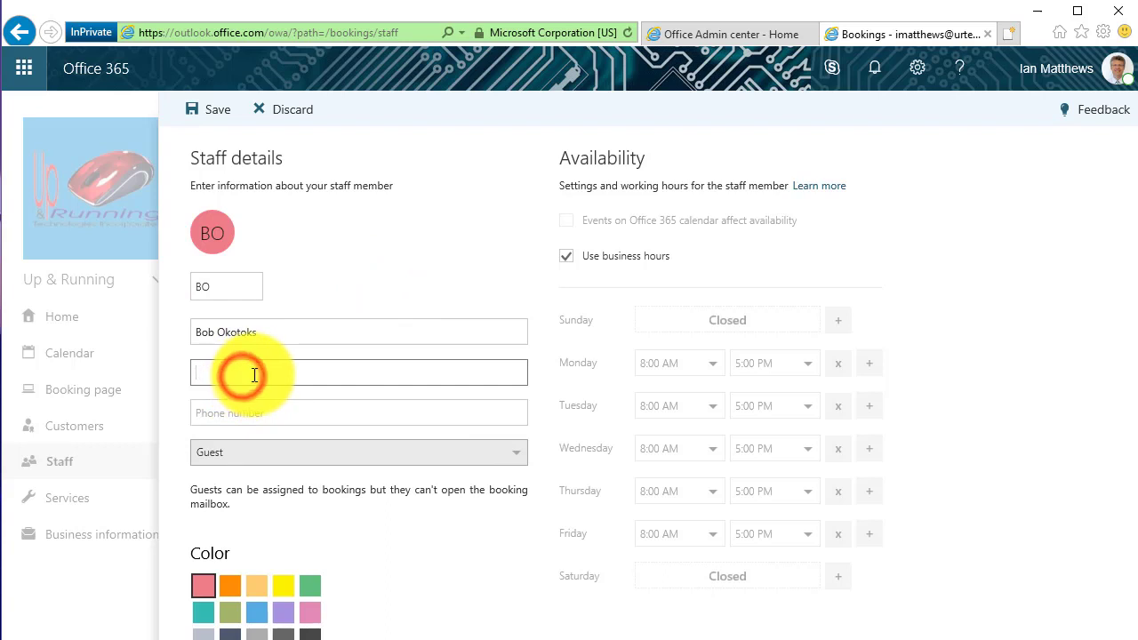
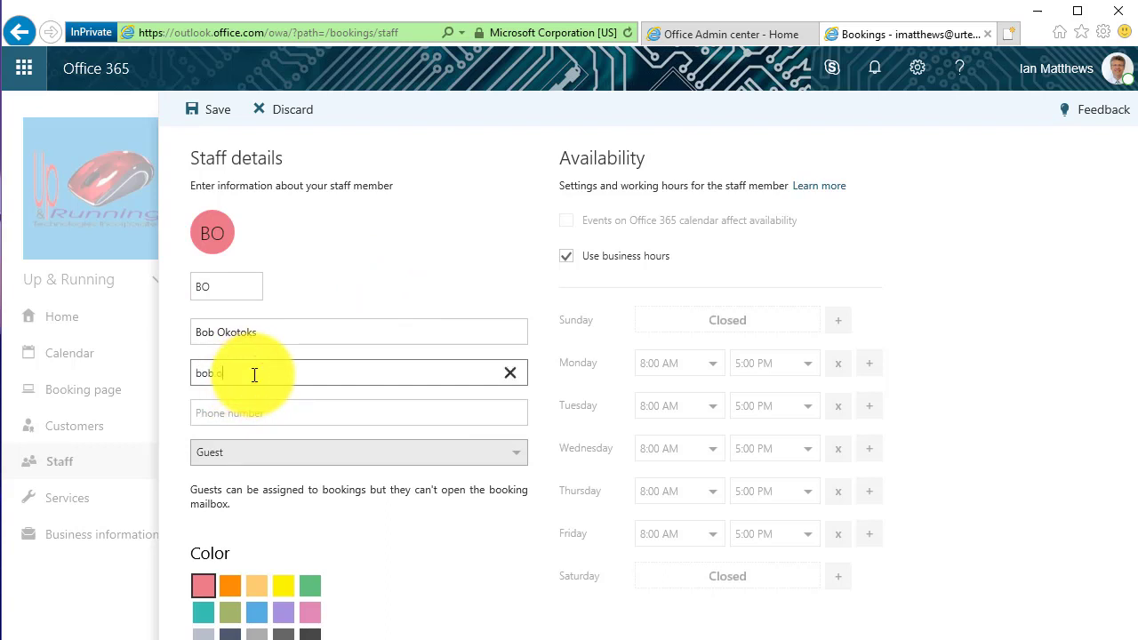
pyautogui.press('Tab')
pyautogui.write('403')
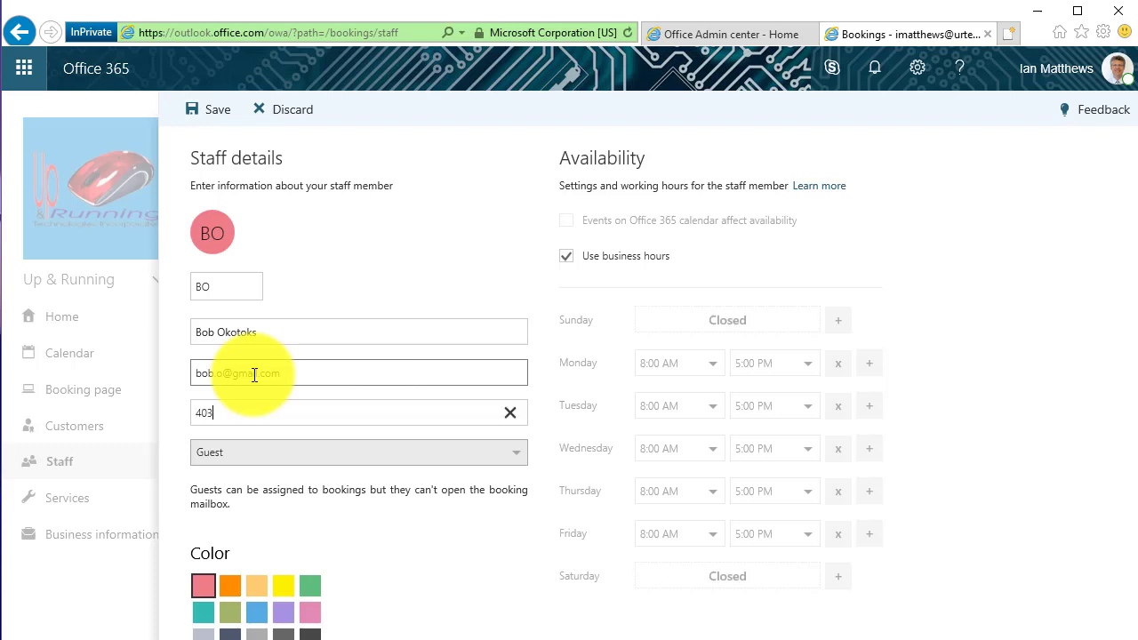
pyautogui.write('-555-999')
pyautogui.click(283, 409)
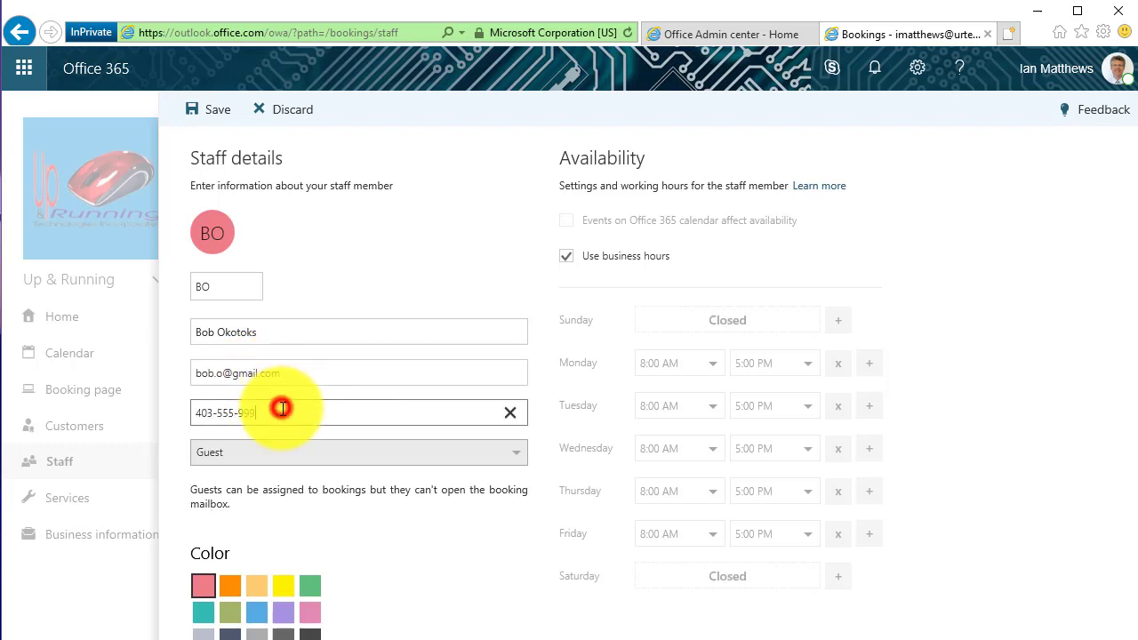
pyautogui.write('9')
pyautogui.click(256, 457)
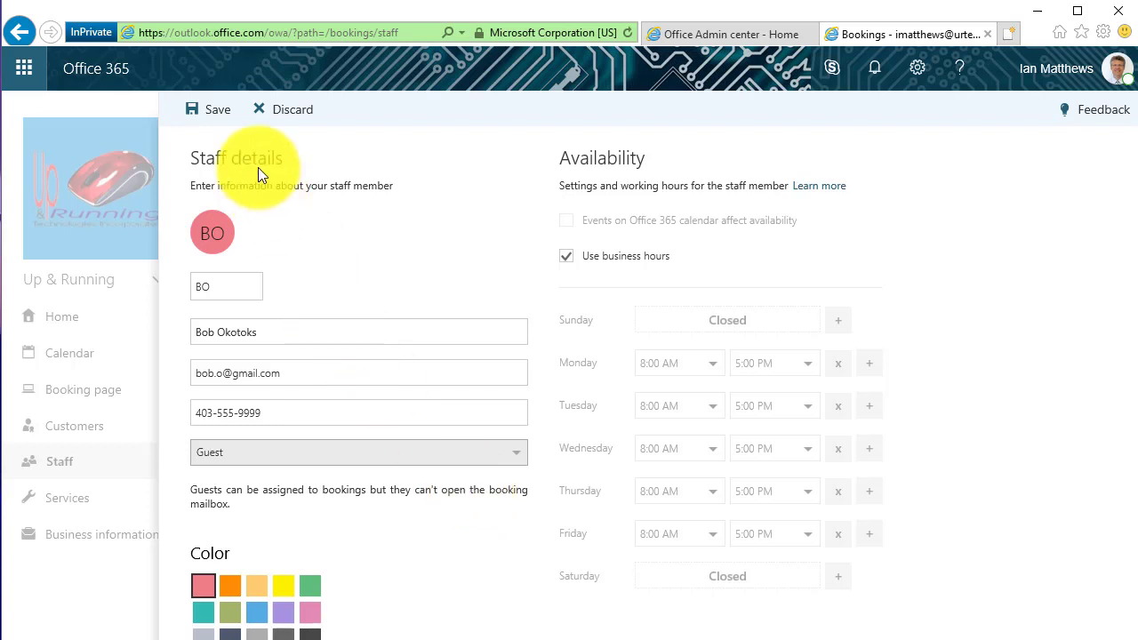
# Turn off business hours, make Tuesday and Wednesday days off, and save the staff member
pyautogui.click(567, 257)
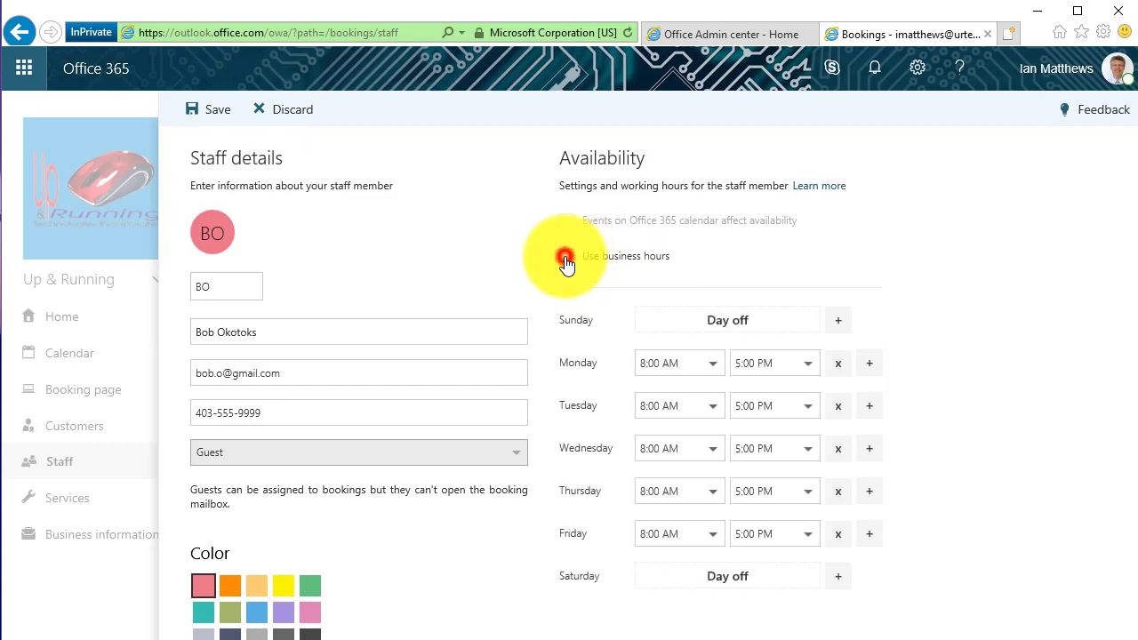
pyautogui.click(837, 407)
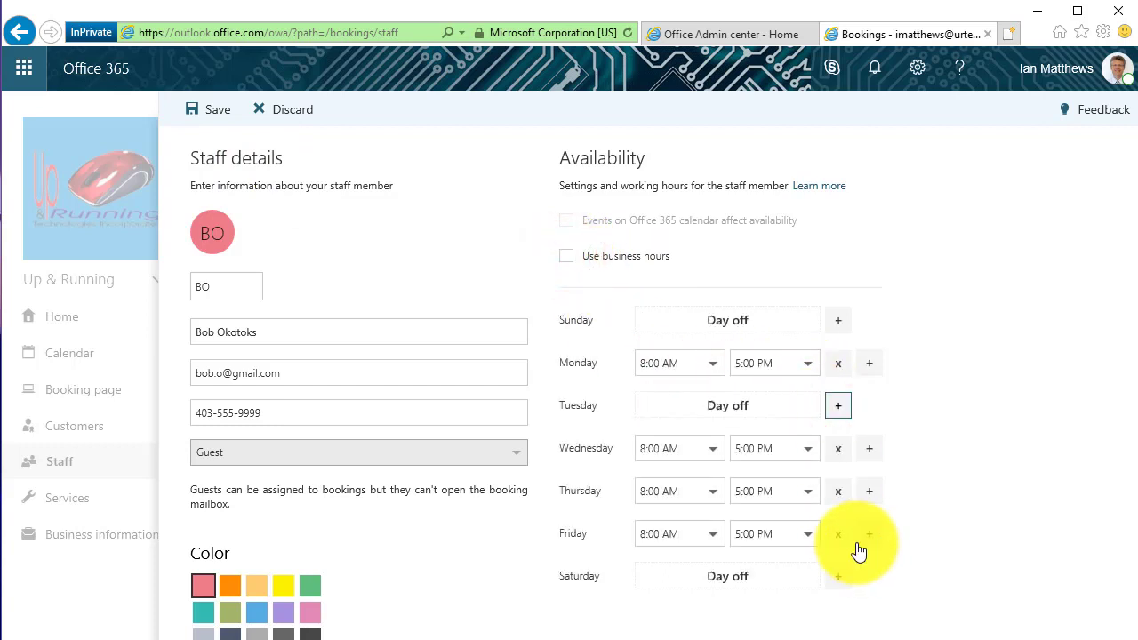
pyautogui.click(836, 458)
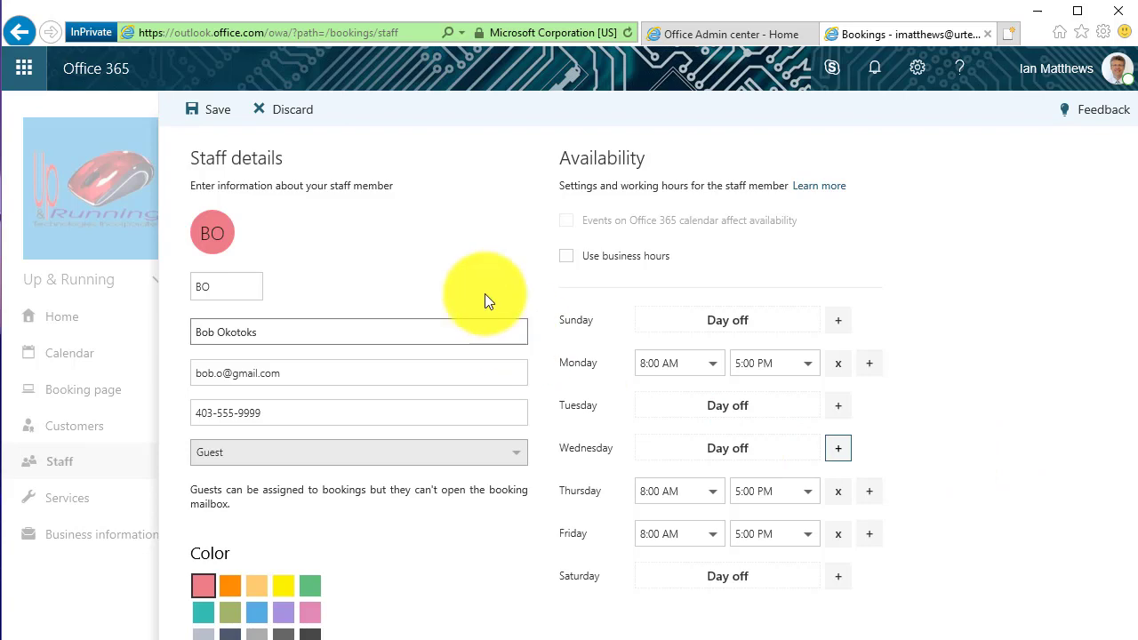
pyautogui.click(210, 108)
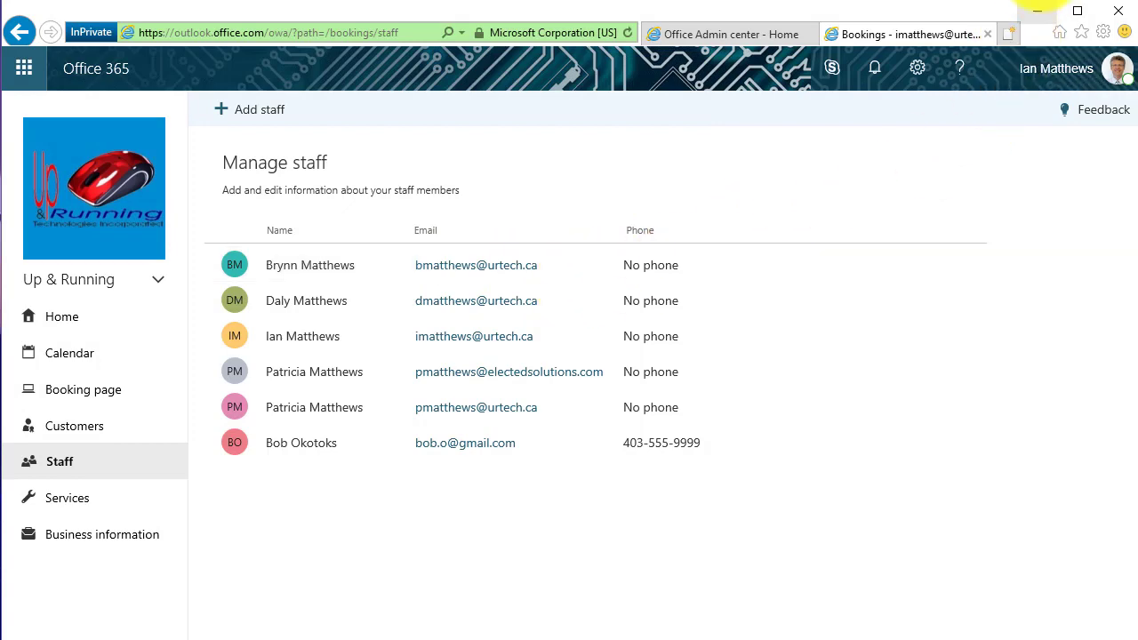
# Load the public booking page in a new private browsing tab
pyautogui.hotkey('ctrl', 't')
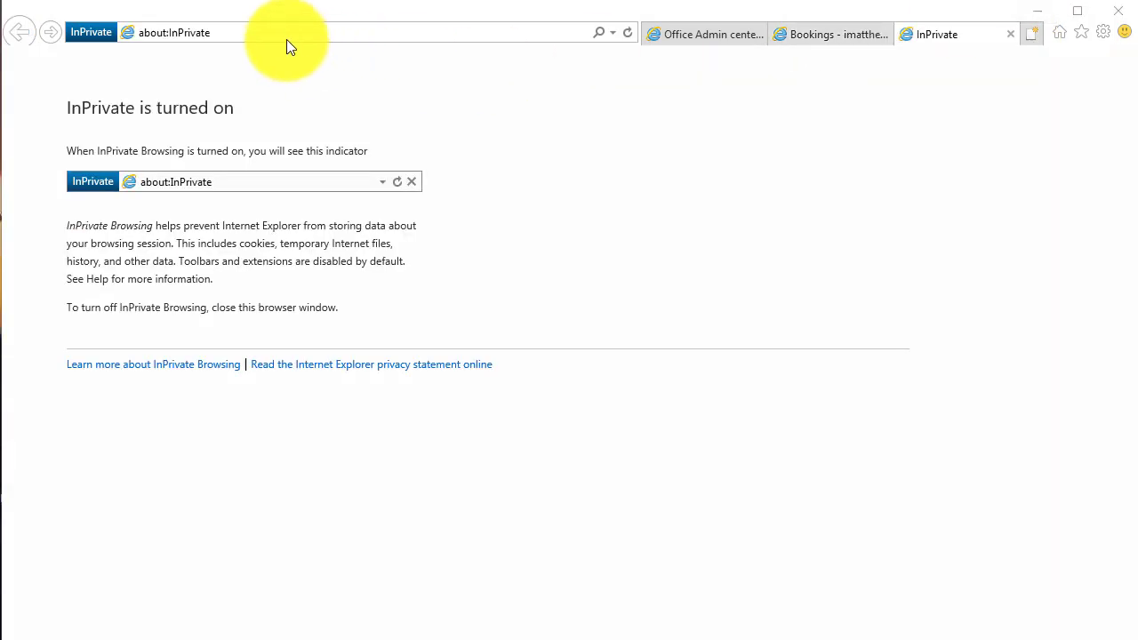
pyautogui.click(286, 39)
pyautogui.hotkey('ctrl', 'v')
pyautogui.press('Return')
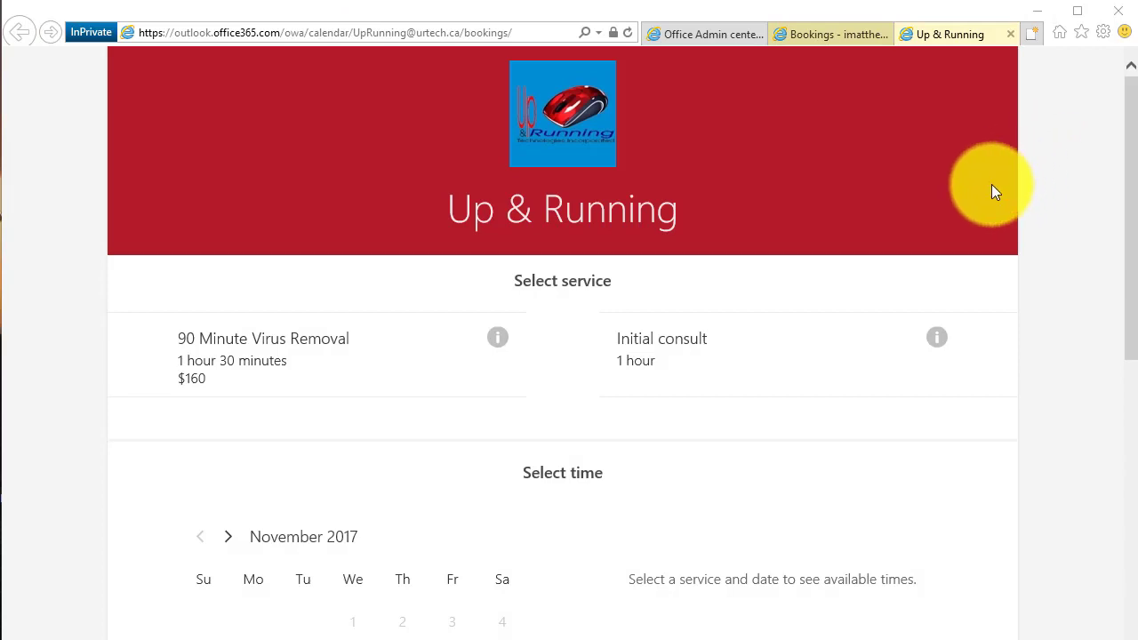
pyautogui.scroll(-2, 992, 184)
pyautogui.scroll(-4, 992, 184)
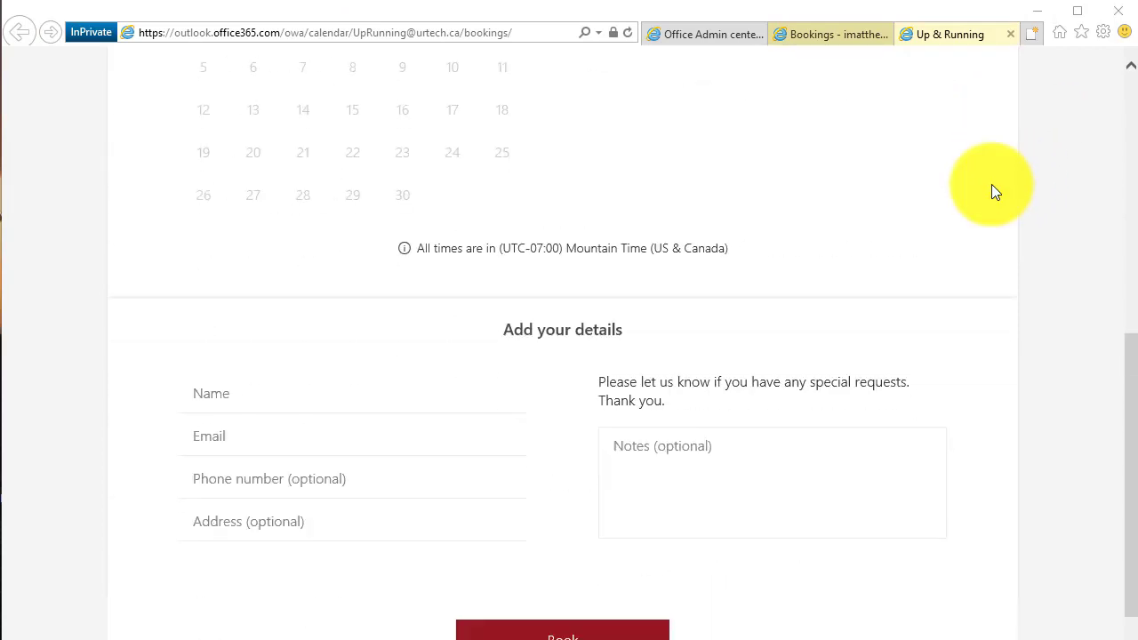
pyautogui.scroll(5, 702, 385)
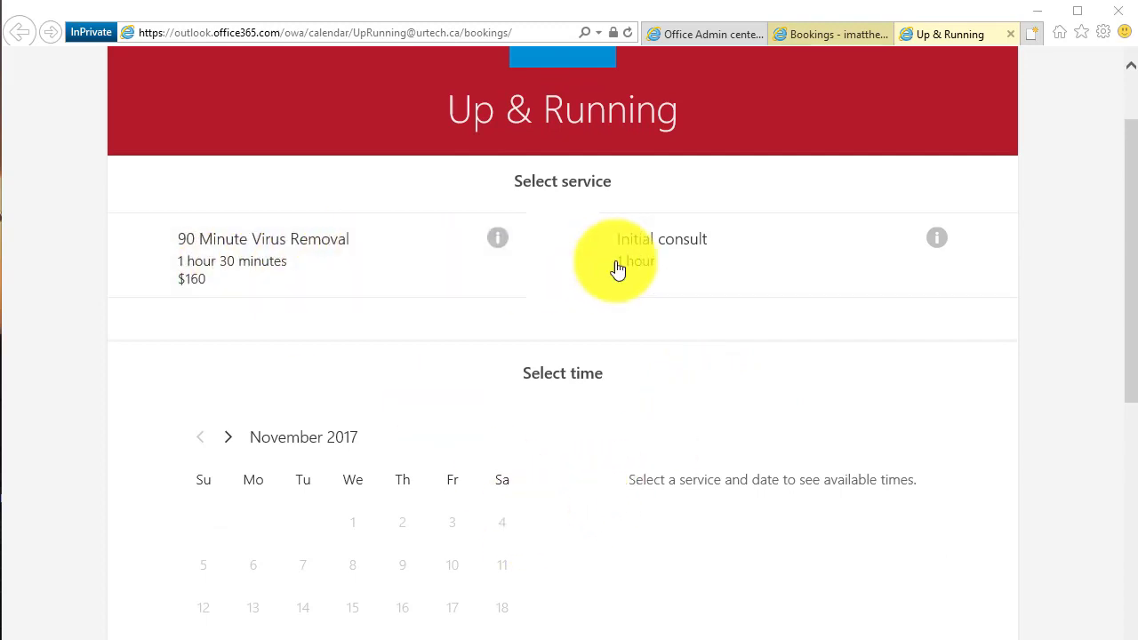
# Choose Initial consult on November 23 at 11:00 am with the new guest staff member
pyautogui.click(647, 261)
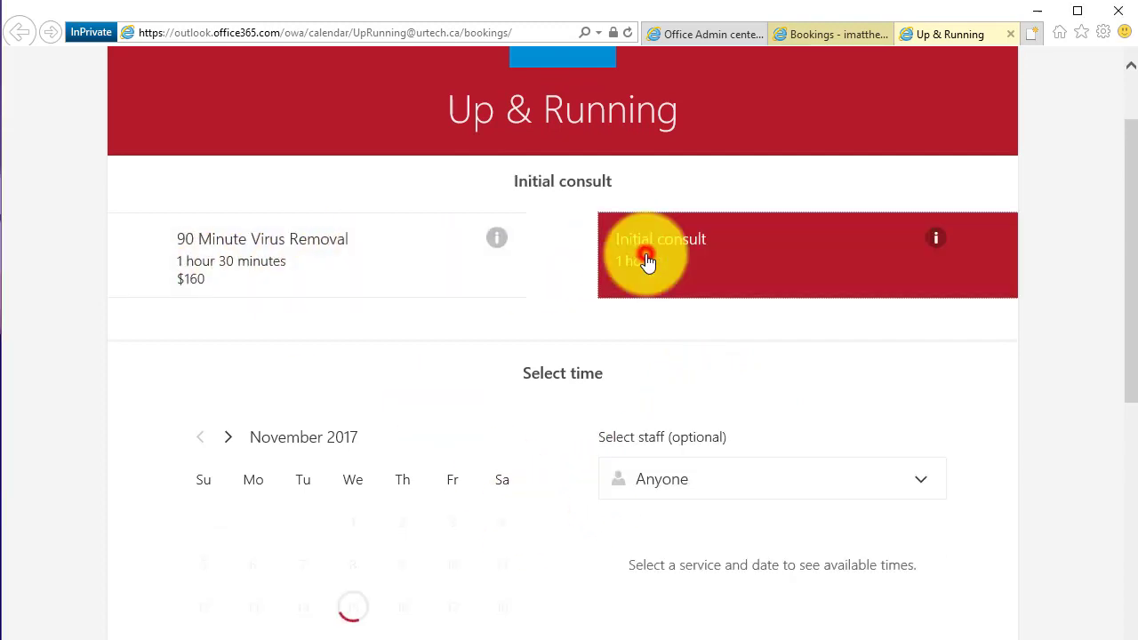
pyautogui.click(701, 484)
pyautogui.scroll(-1, 800, 524)
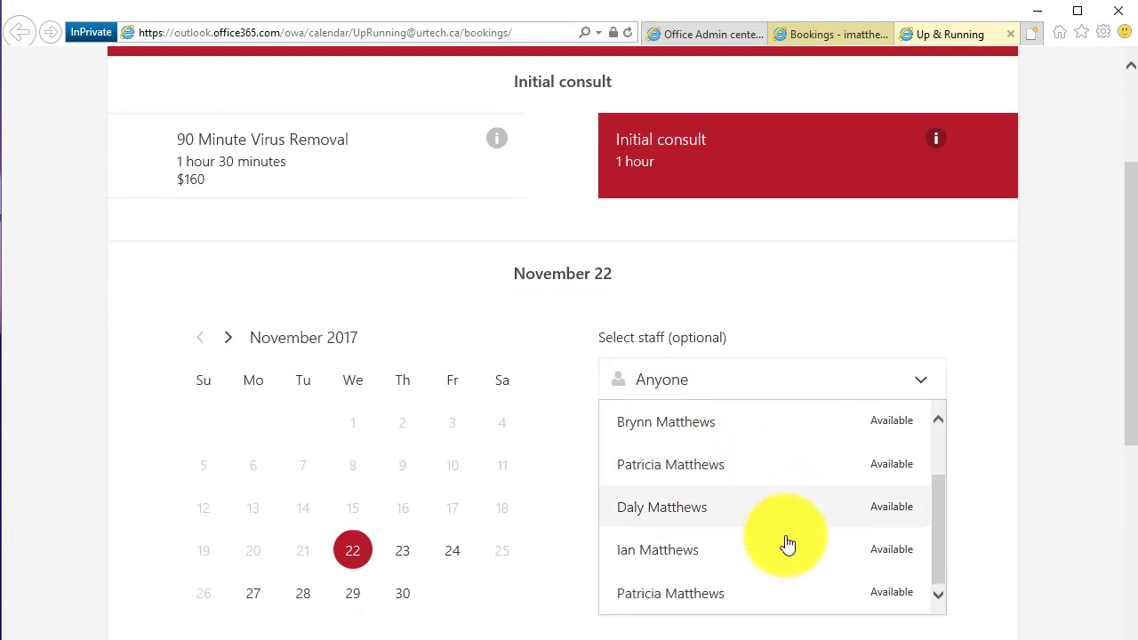
pyautogui.scroll(3, 770, 533)
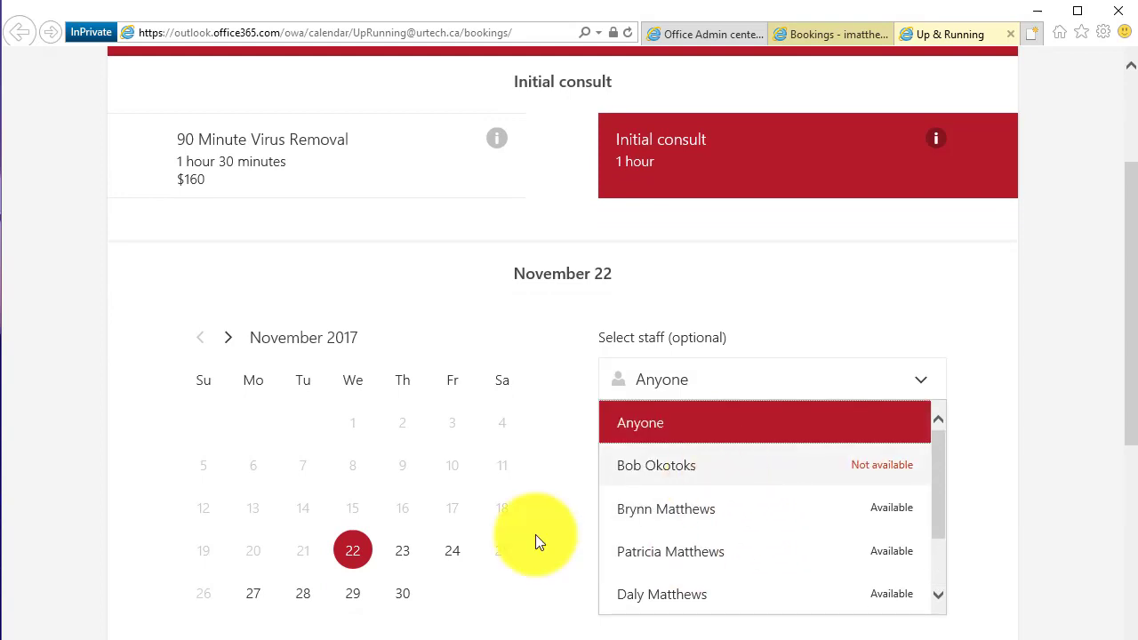
pyautogui.click(403, 553)
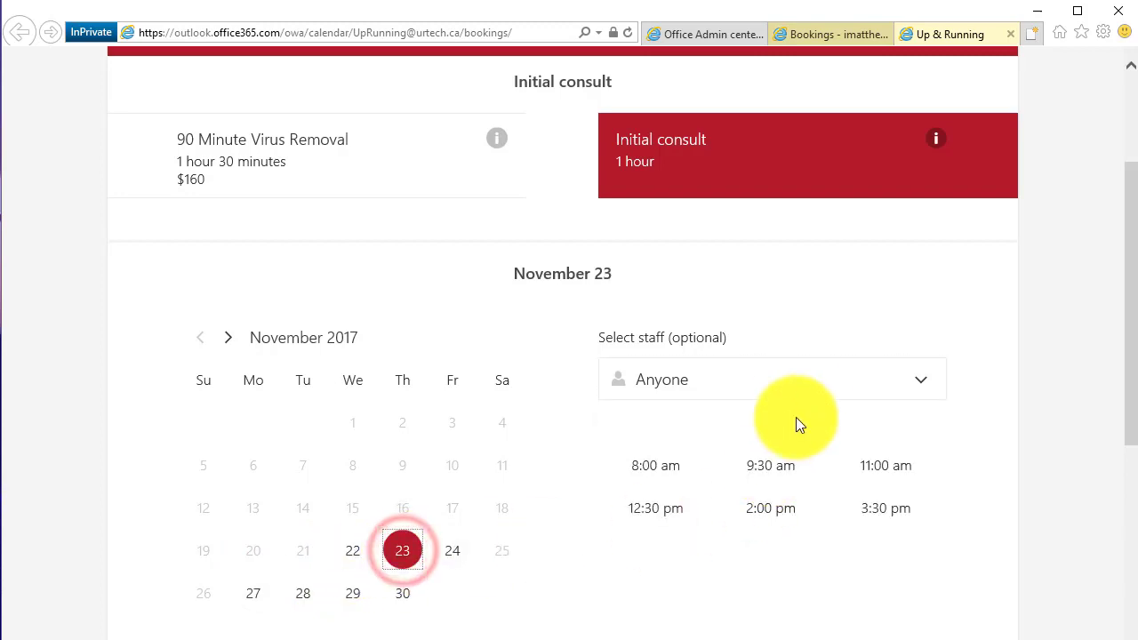
pyautogui.click(800, 386)
pyautogui.click(793, 470)
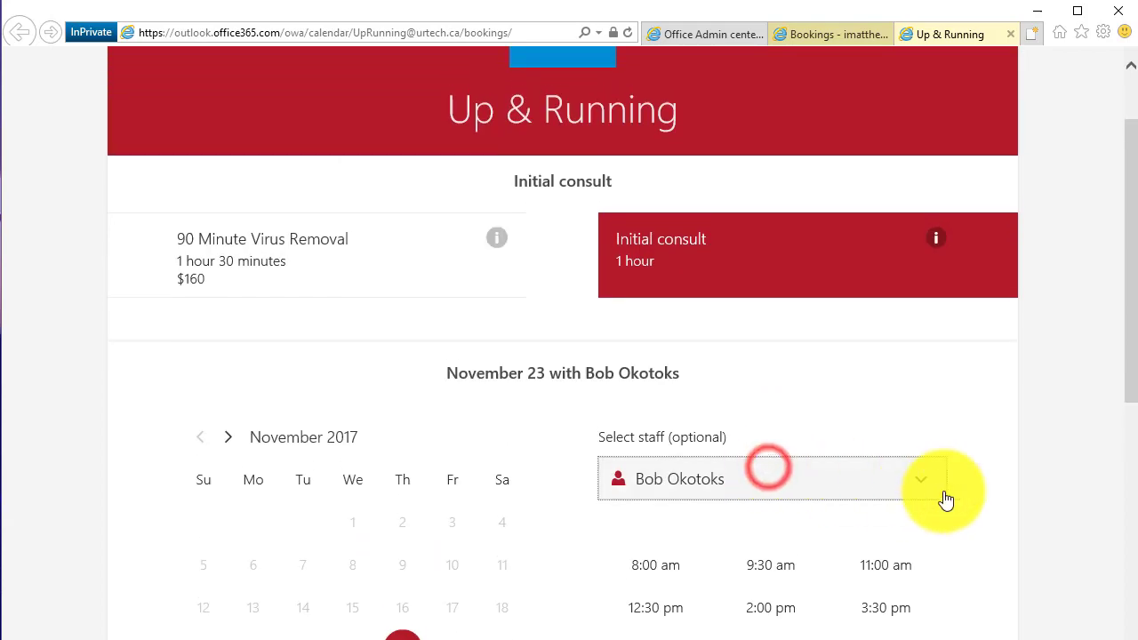
pyautogui.click(885, 569)
# Enter a placeholder customer name in the booking form
pyautogui.scroll(-7, 1002, 579)
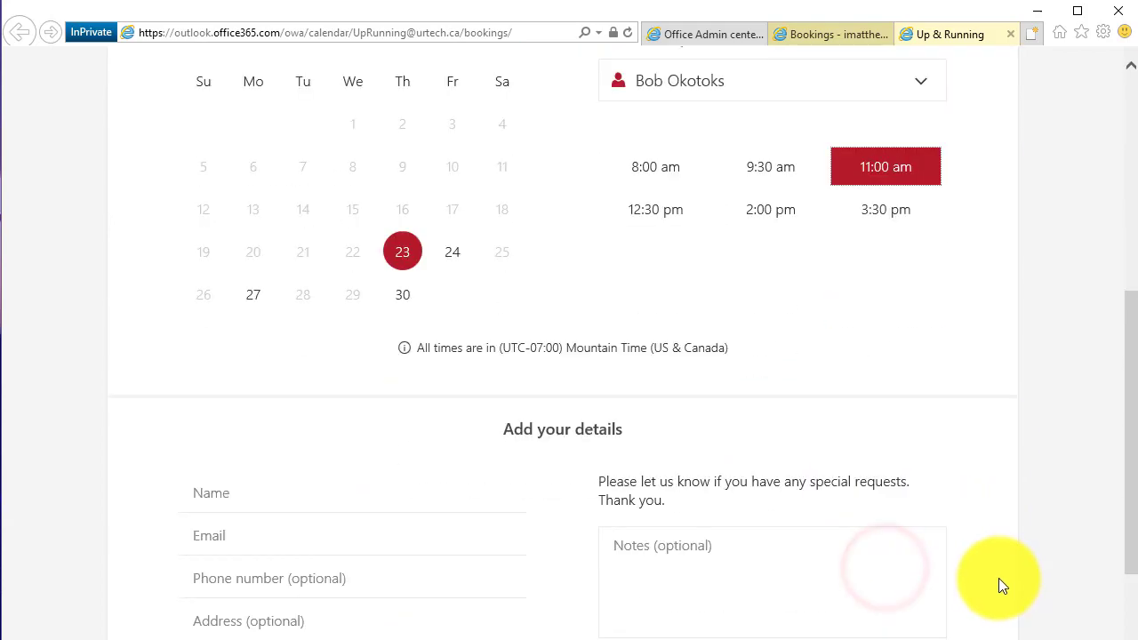
pyautogui.click(280, 257)
pyautogui.write('sdkjhsakjdf')
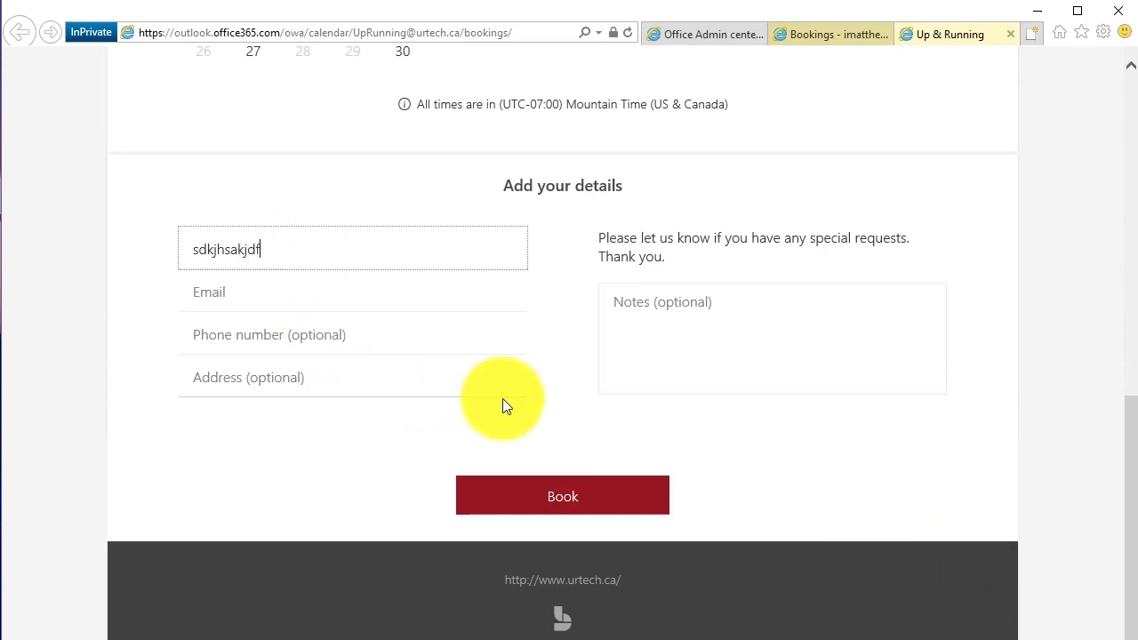
pyautogui.scroll(15, 503, 404)
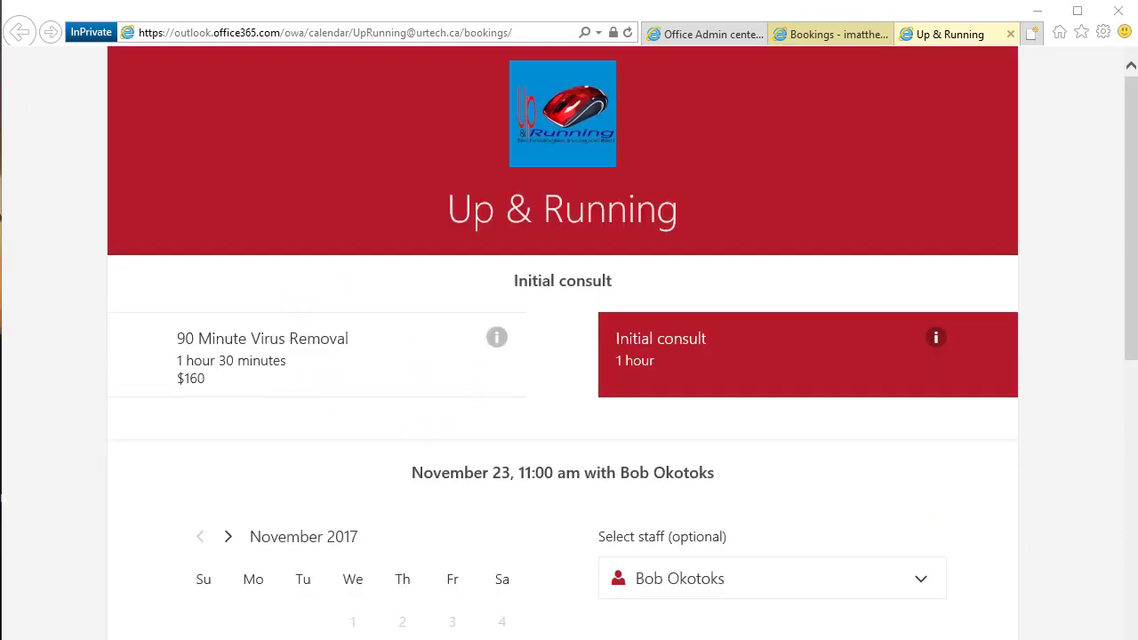